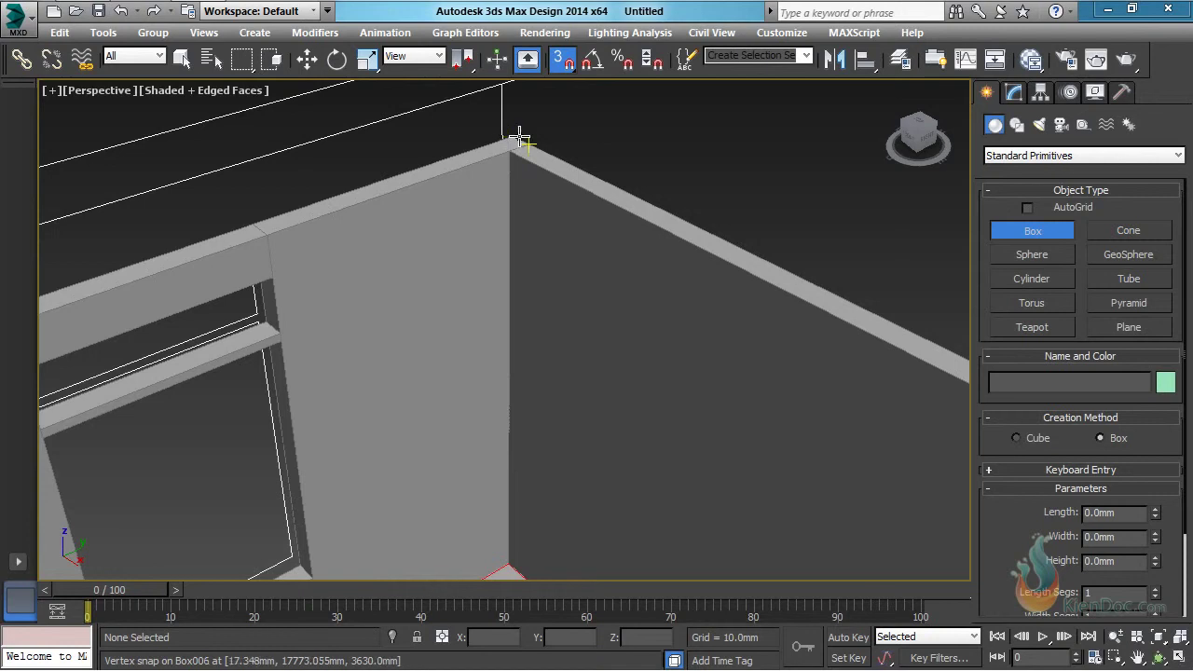
Step: Create a 4550 × 7500 × 300 mm box on top of the walls, snapped to their outer corners
left_click_drag(519, 137, 595, 373)
scroll(518, 263, "down", 5)
middle_click_drag(595, 373, 544, 233)
scroll(546, 233, "up", 8)
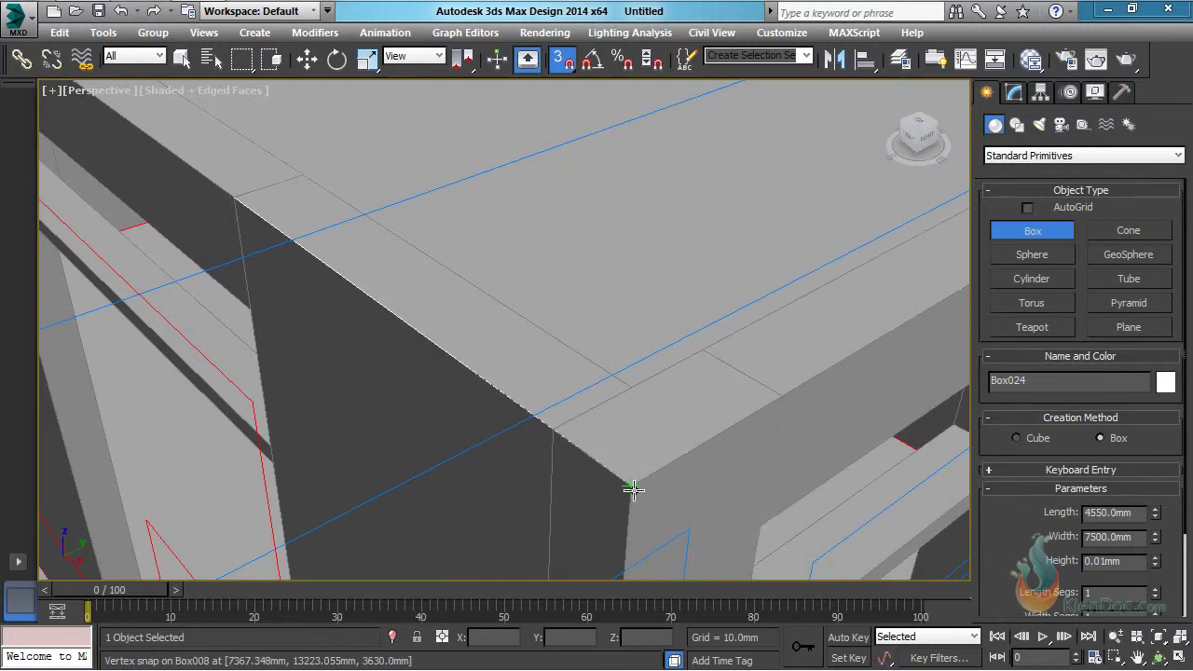
scroll(624, 333, "down", 5)
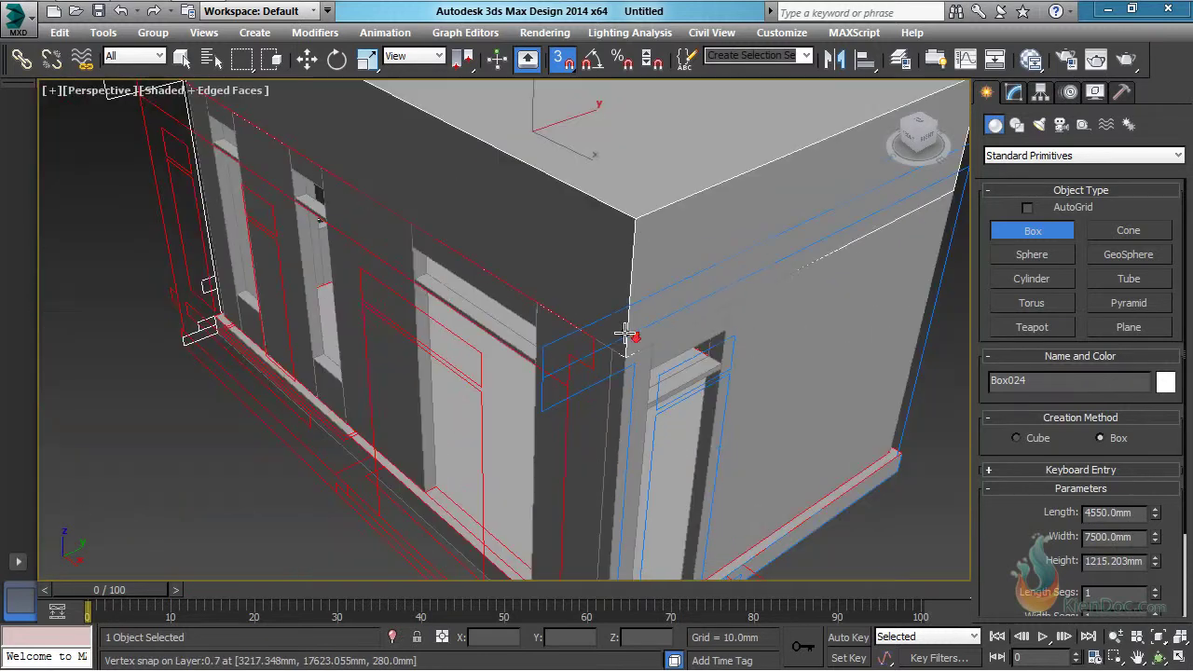
middle_click_drag(369, 232, 519, 297)
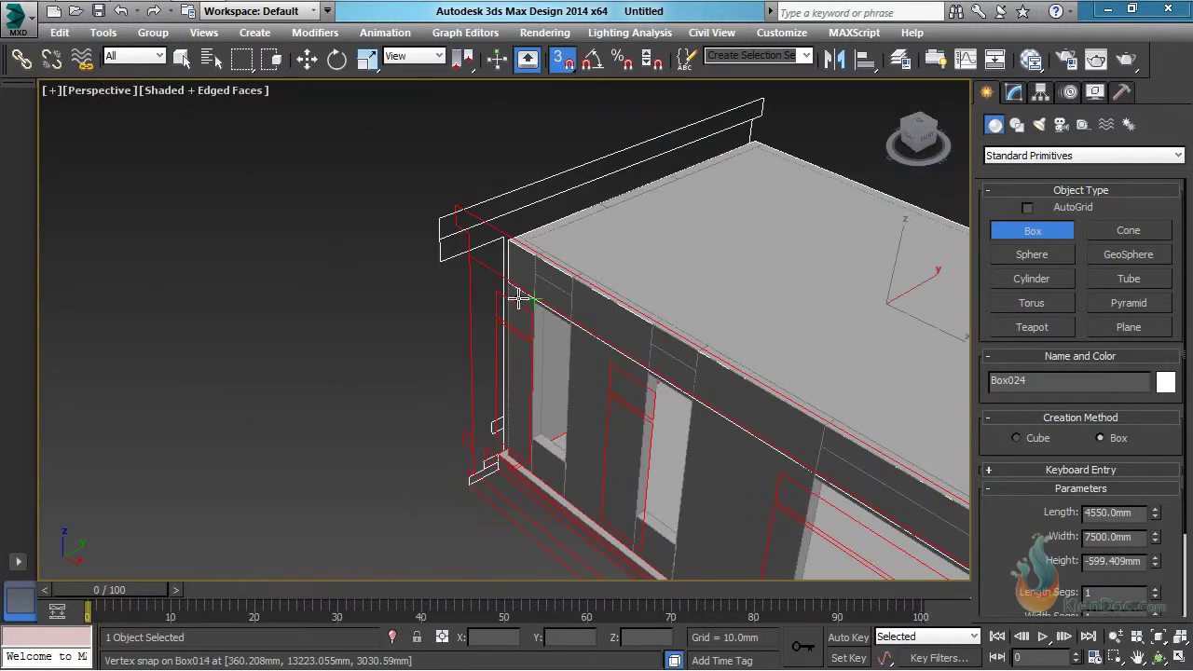
scroll(519, 294, "up", 4)
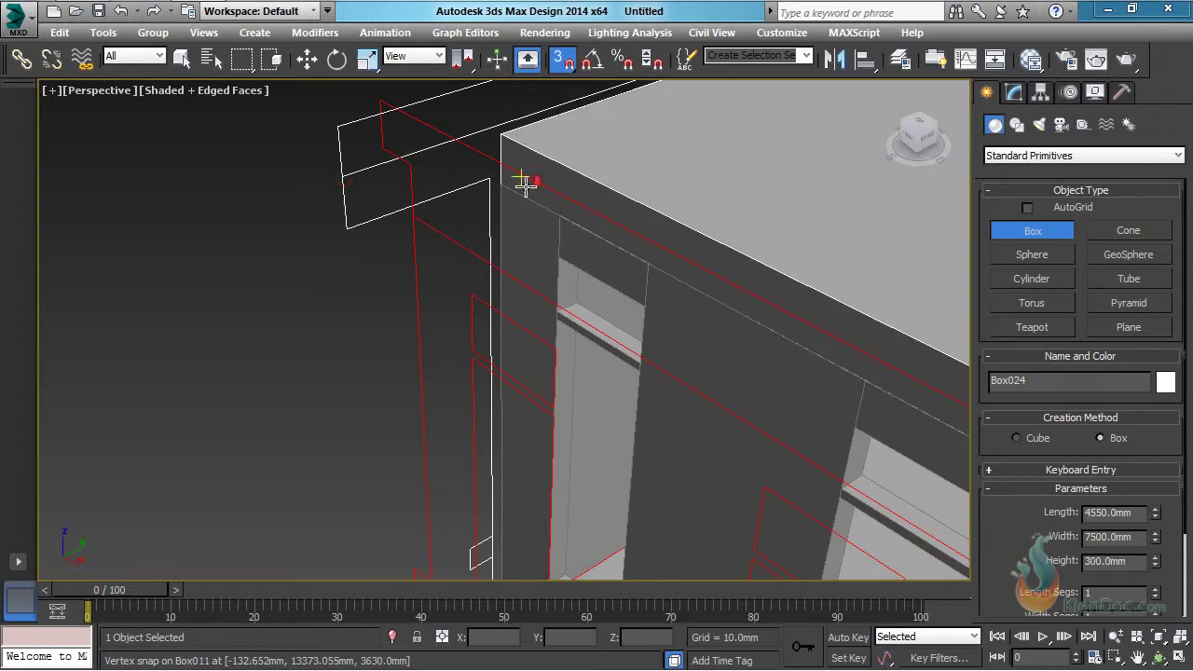
scroll(525, 181, "down", 3)
middle_click_drag(686, 237, 555, 320)
key("w")
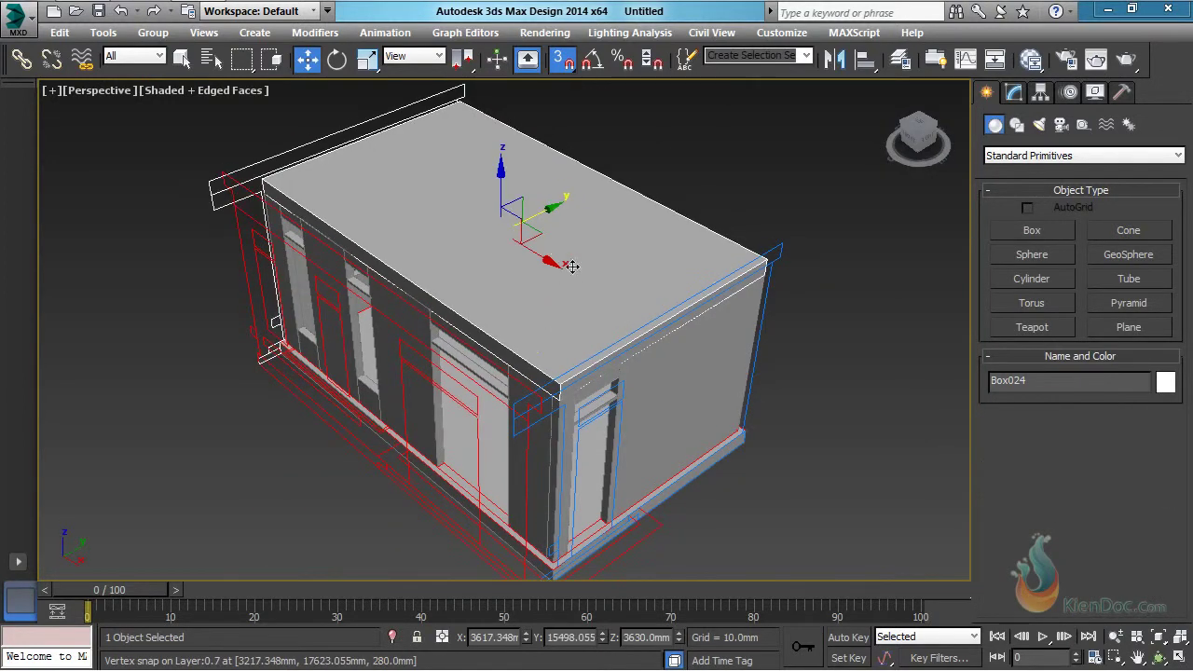
Step: Convert the roof box to an Editable Poly and enter polygon editing
right_click(559, 258)
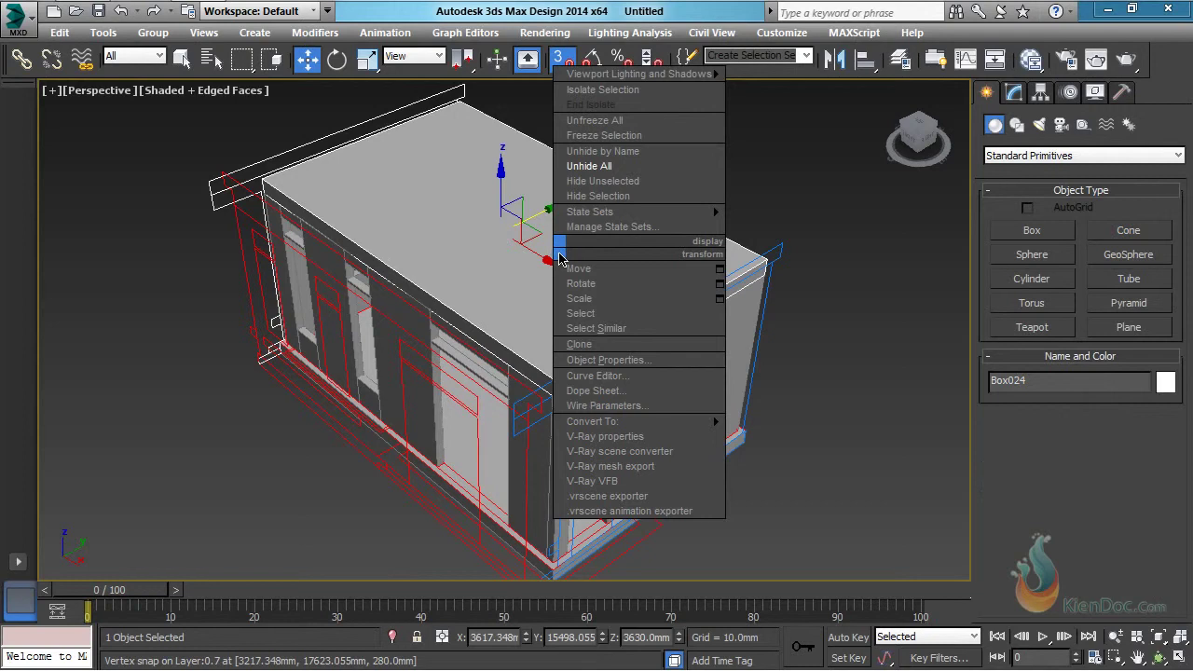
mouse_move(626, 421)
left_click(830, 436)
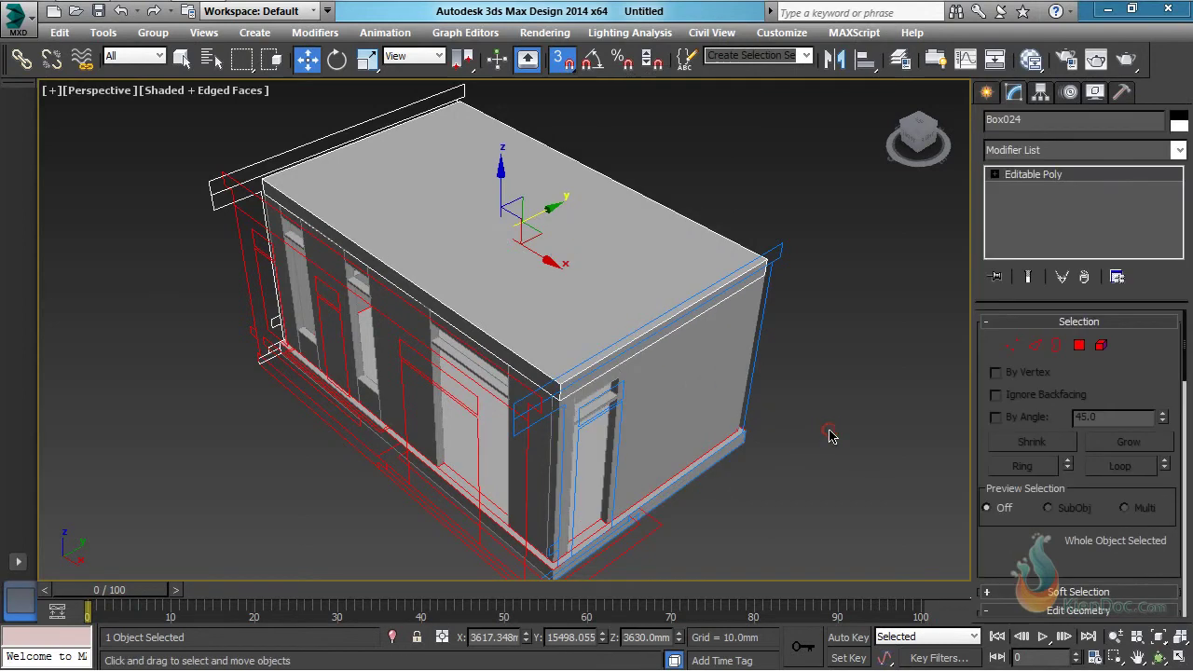
left_click(1079, 346)
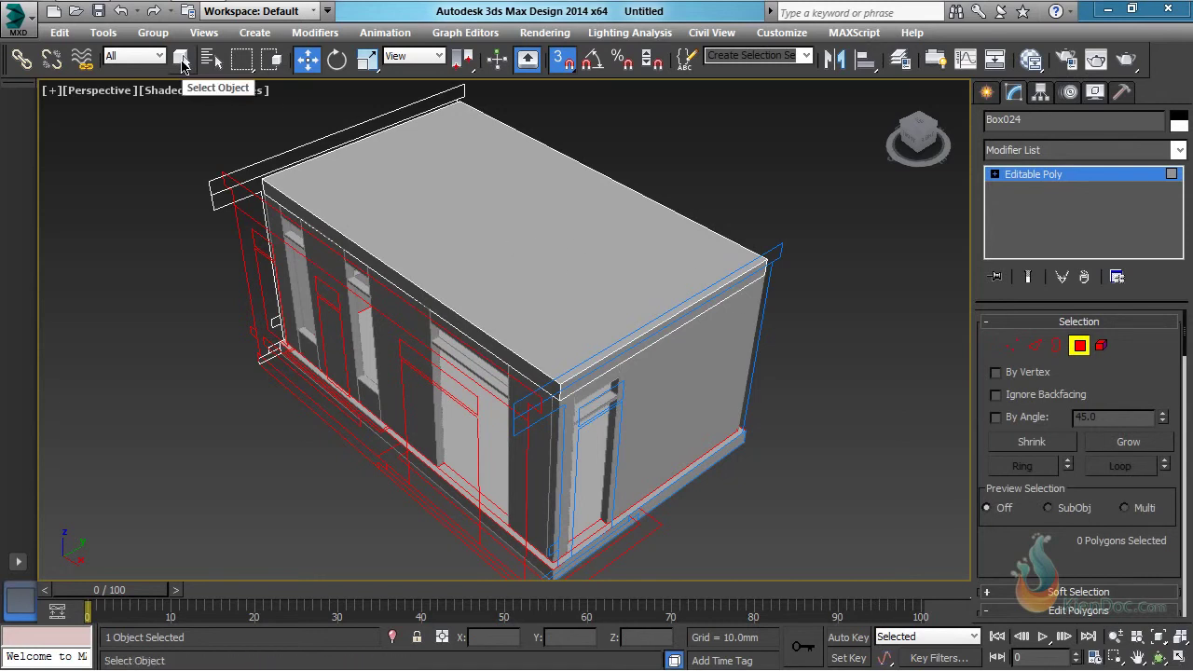
Step: Select the roof box's top and bottom polygons and inset them by 150 mm
left_click(183, 60)
left_click(479, 203)
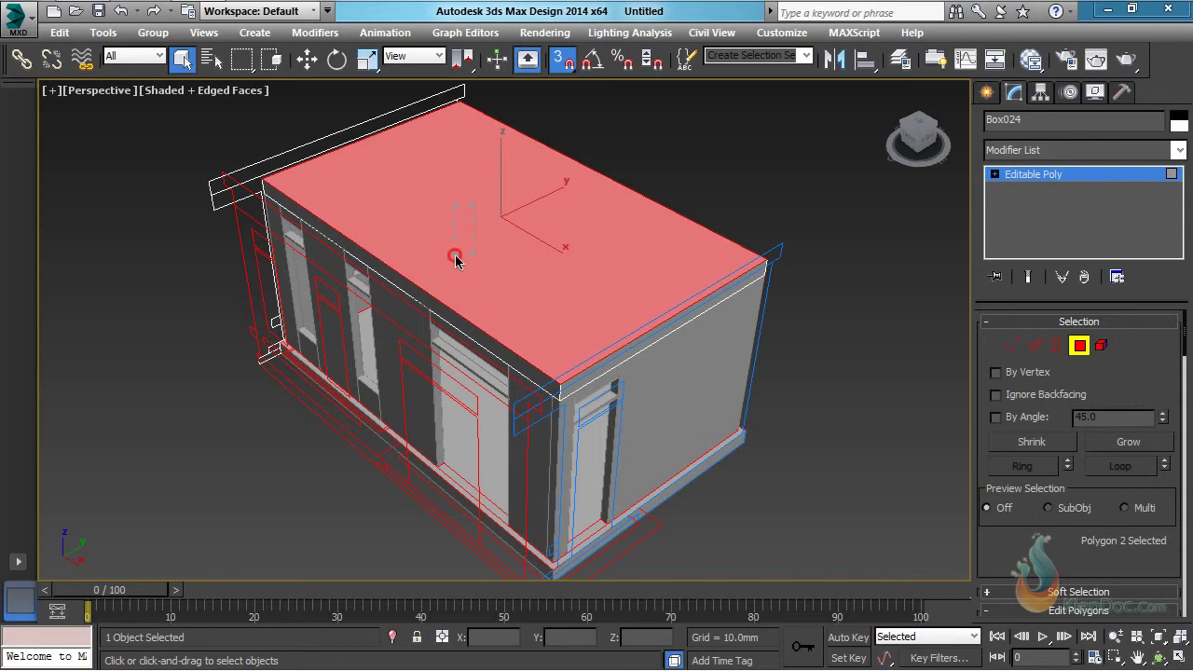
left_click(510, 350, "ctrl")
middle_click_drag(570, 411, 543, 416, "alt")
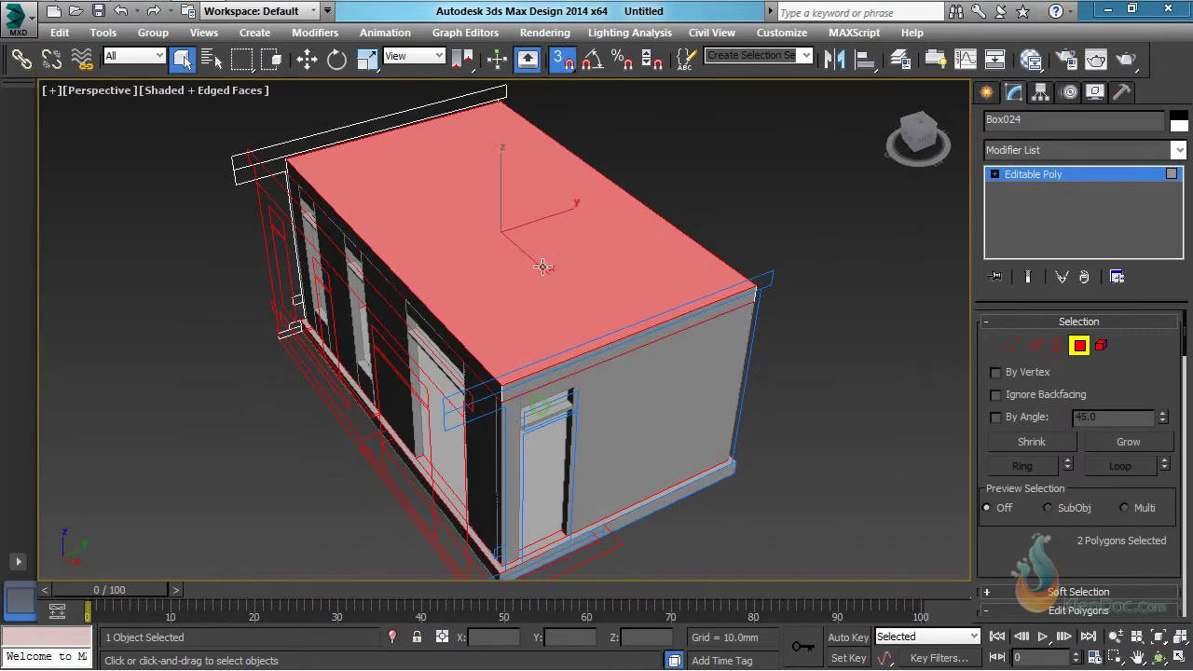
right_click(538, 267)
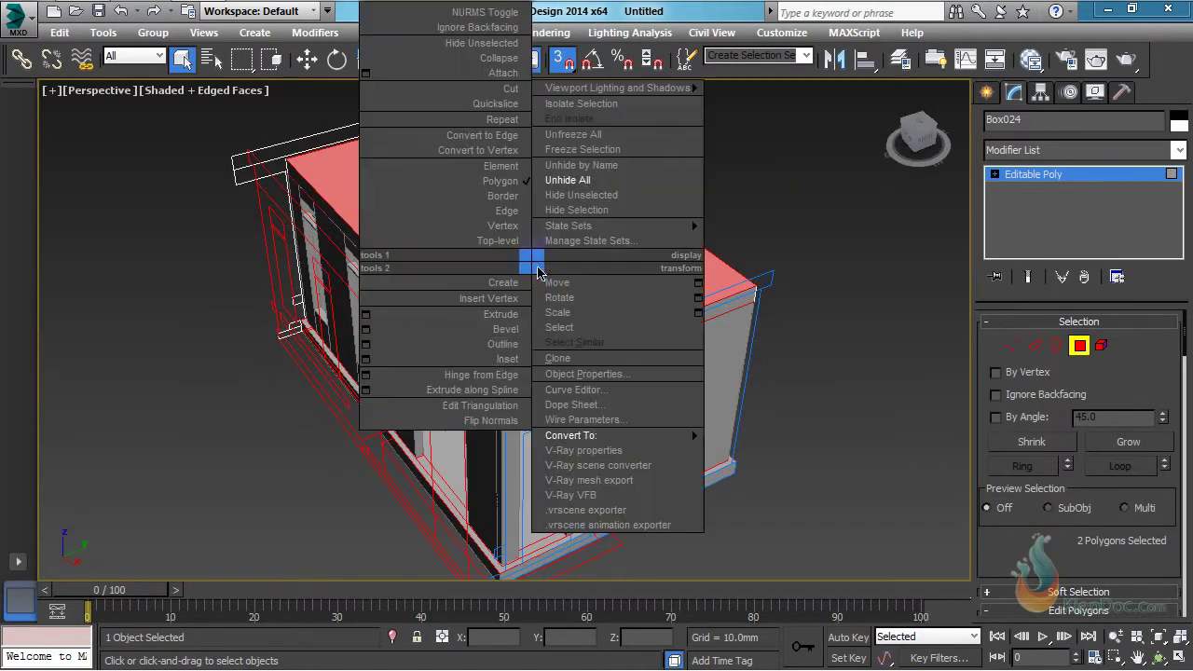
left_click(373, 359)
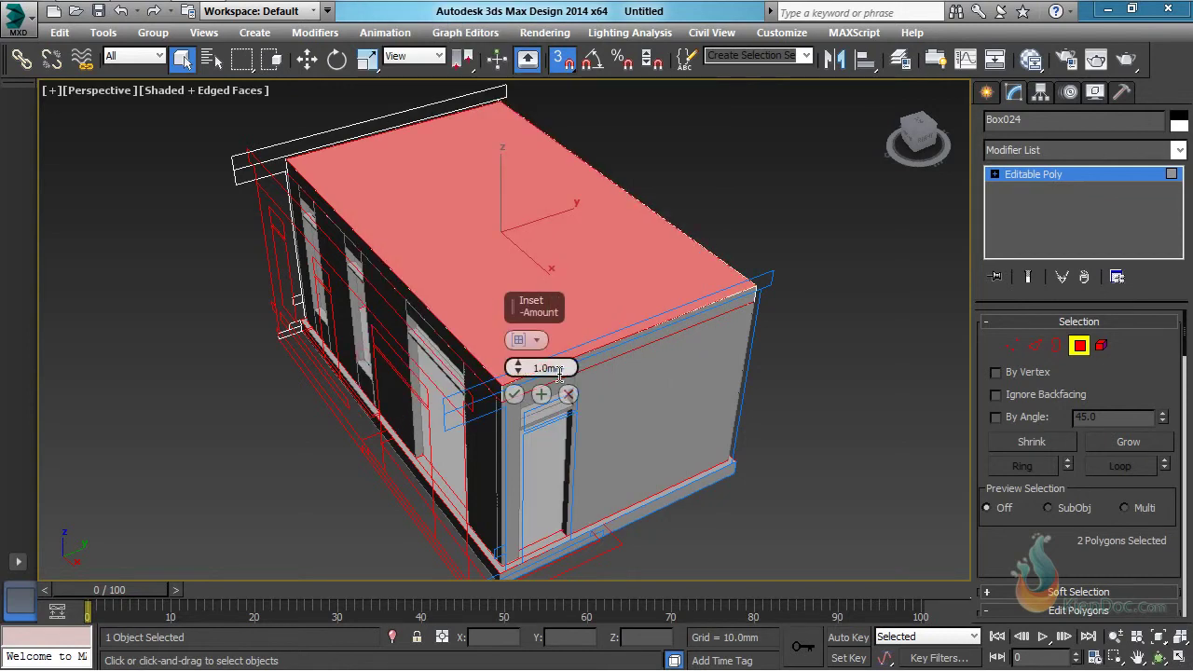
type("150")
key("Return")
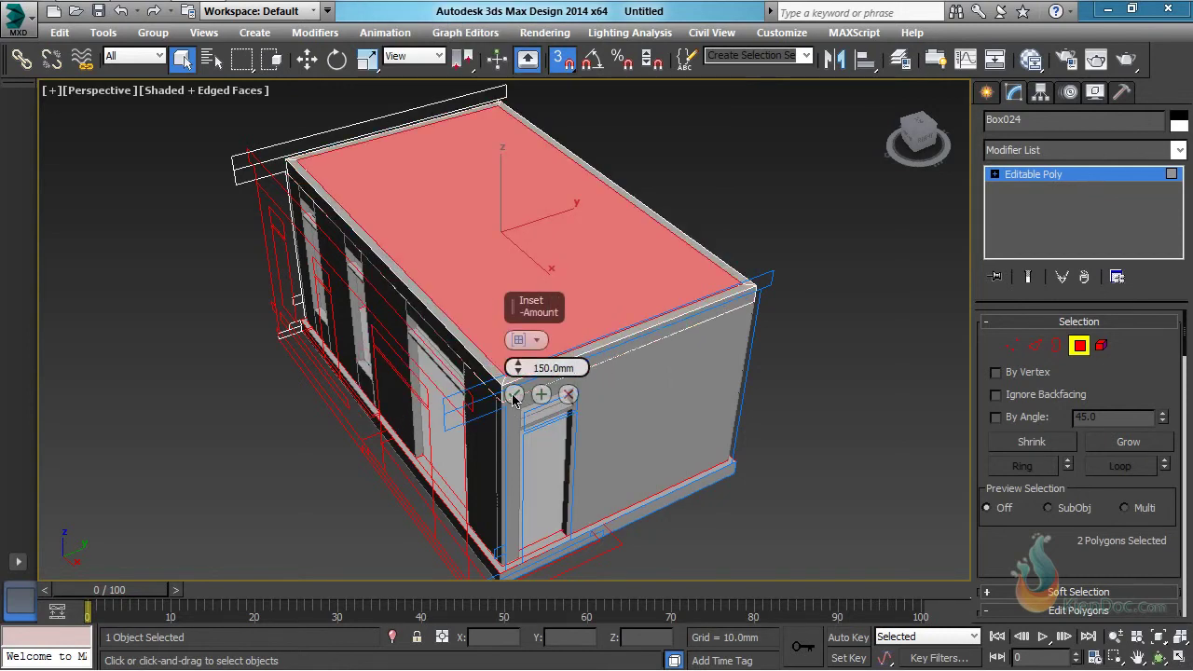
left_click(514, 394)
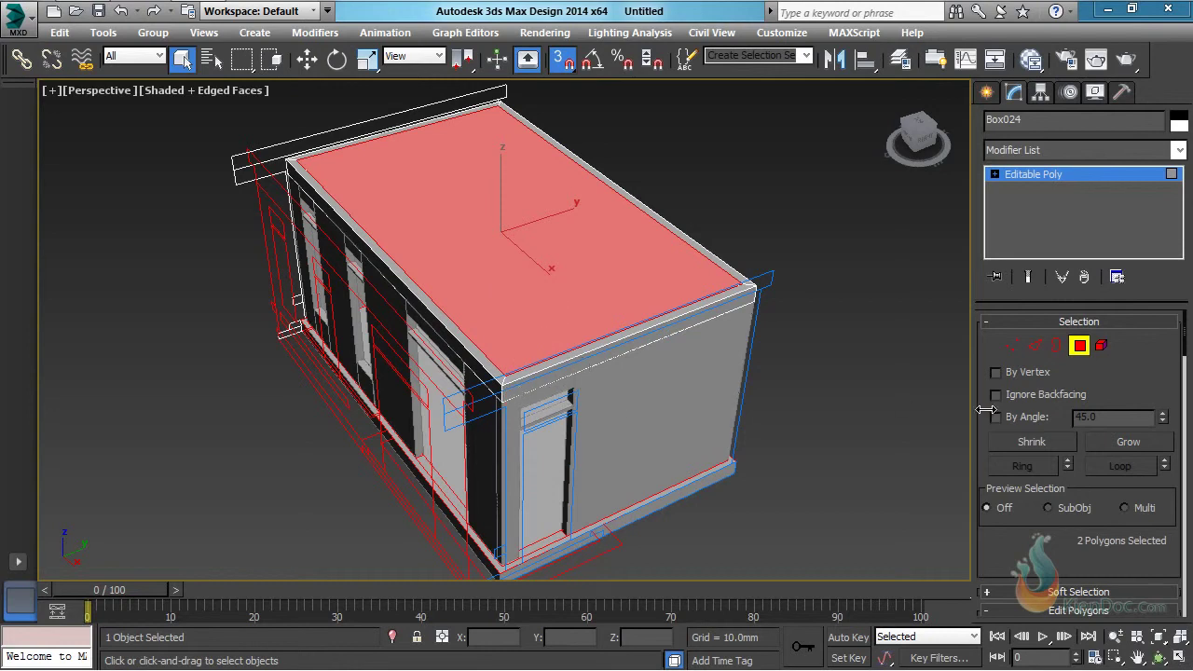
Step: Bridge the two inset polygons to open the roof box into a hollow ring beam
scroll(986, 410, "down", 5)
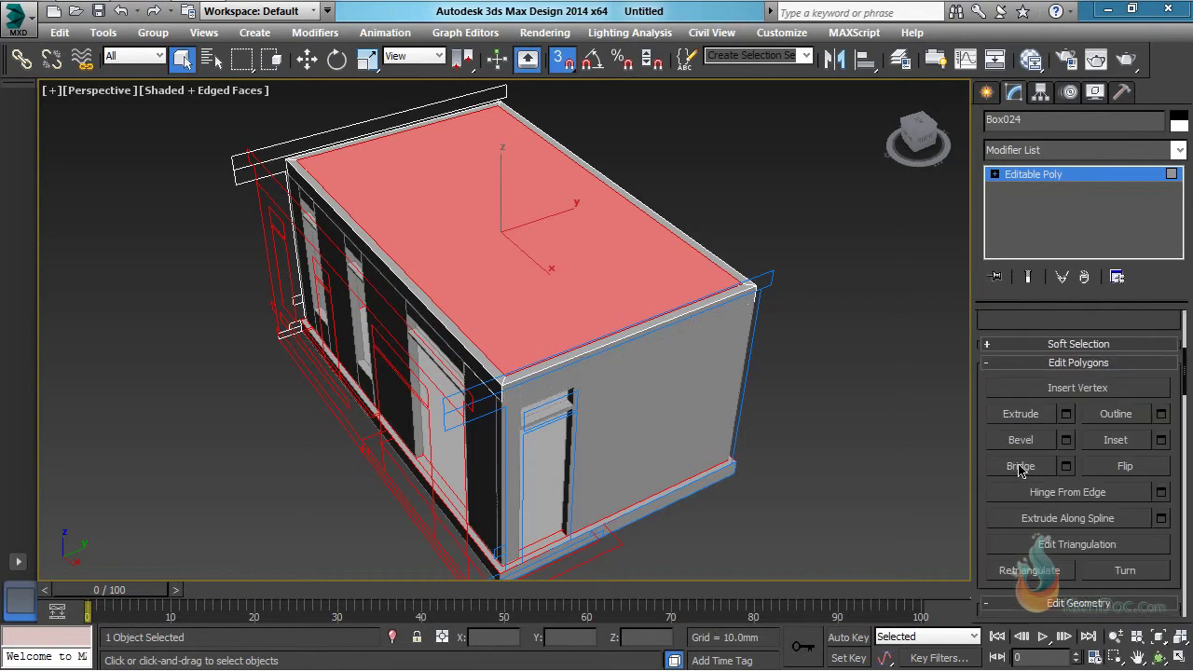
left_click(1020, 468)
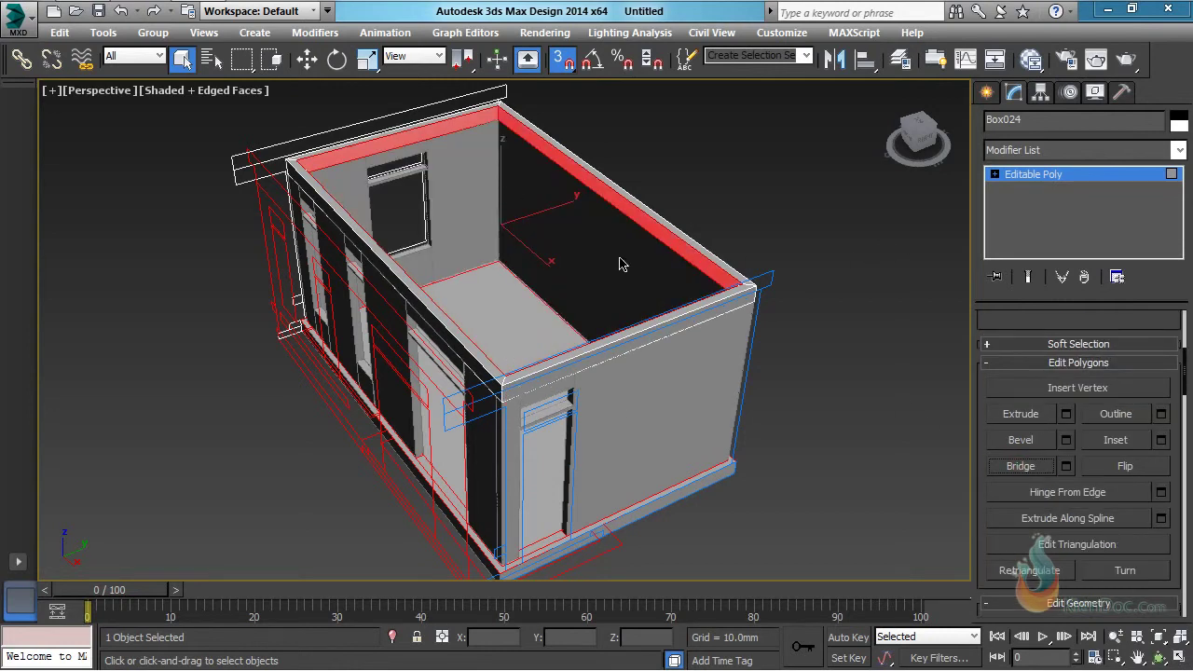
middle_click_drag(620, 260, 661, 266)
Step: Select the eight vertices along the ring beam's front side and move them about 1025 mm outward along Y
key("1")
middle_click_drag(660, 319, 560, 280, "alt")
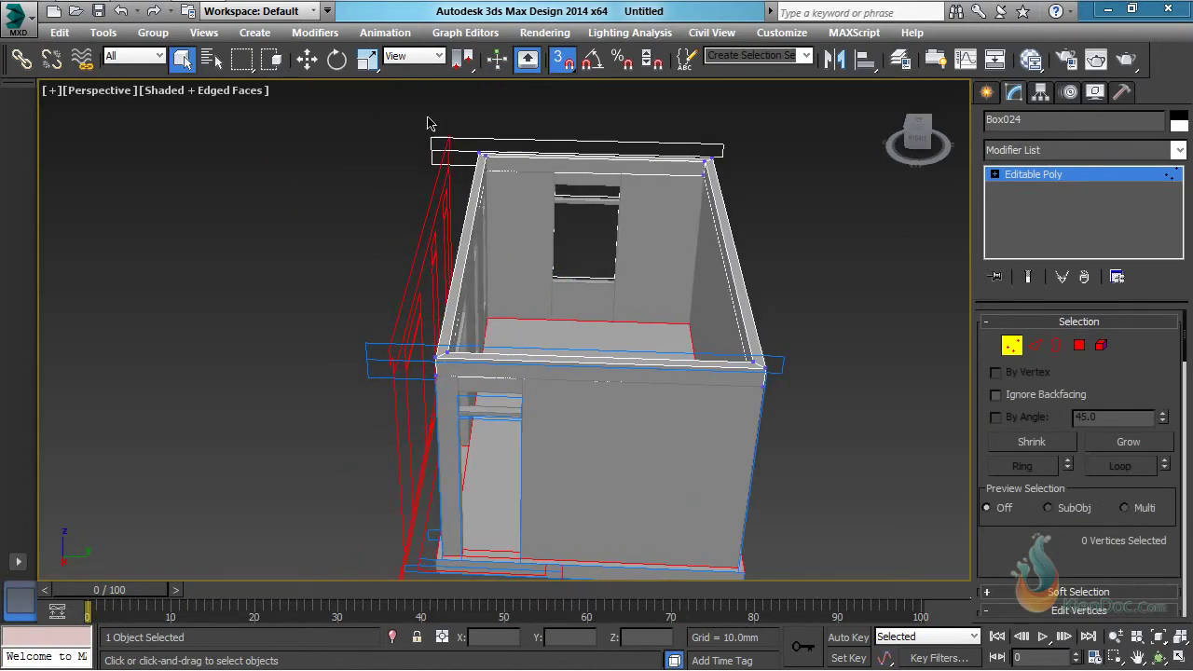
left_click_drag(428, 124, 535, 475)
middle_click_drag(535, 475, 580, 462)
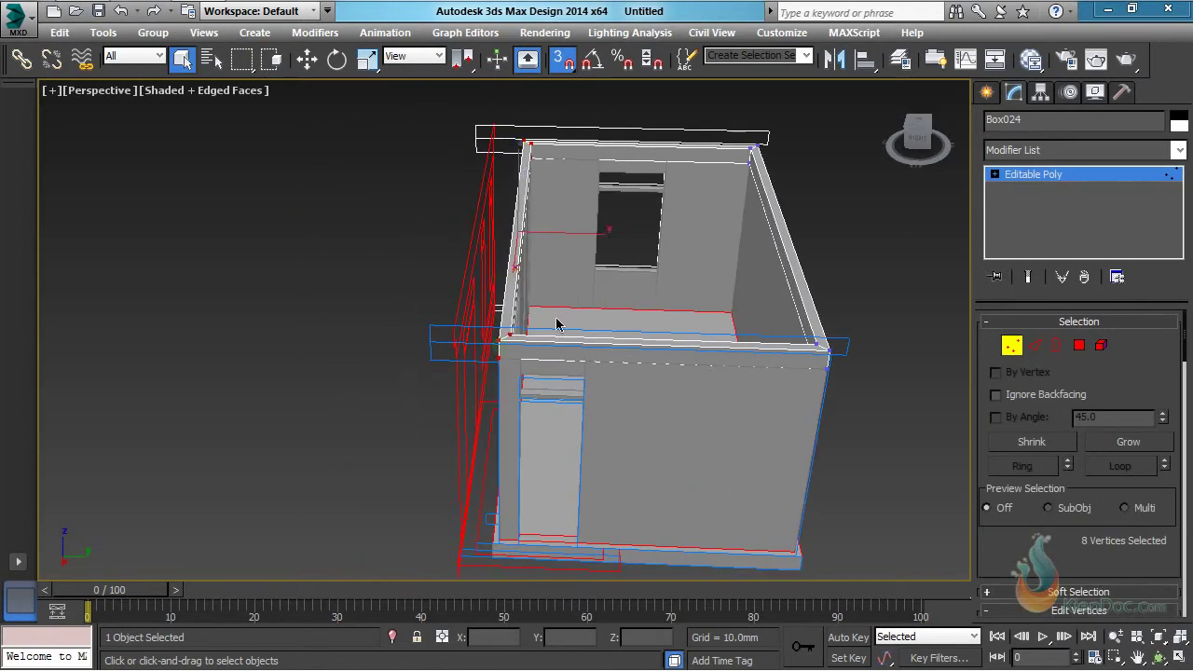
key("w")
middle_click_drag(573, 308, 557, 204, "alt")
scroll(545, 240, "up", 3)
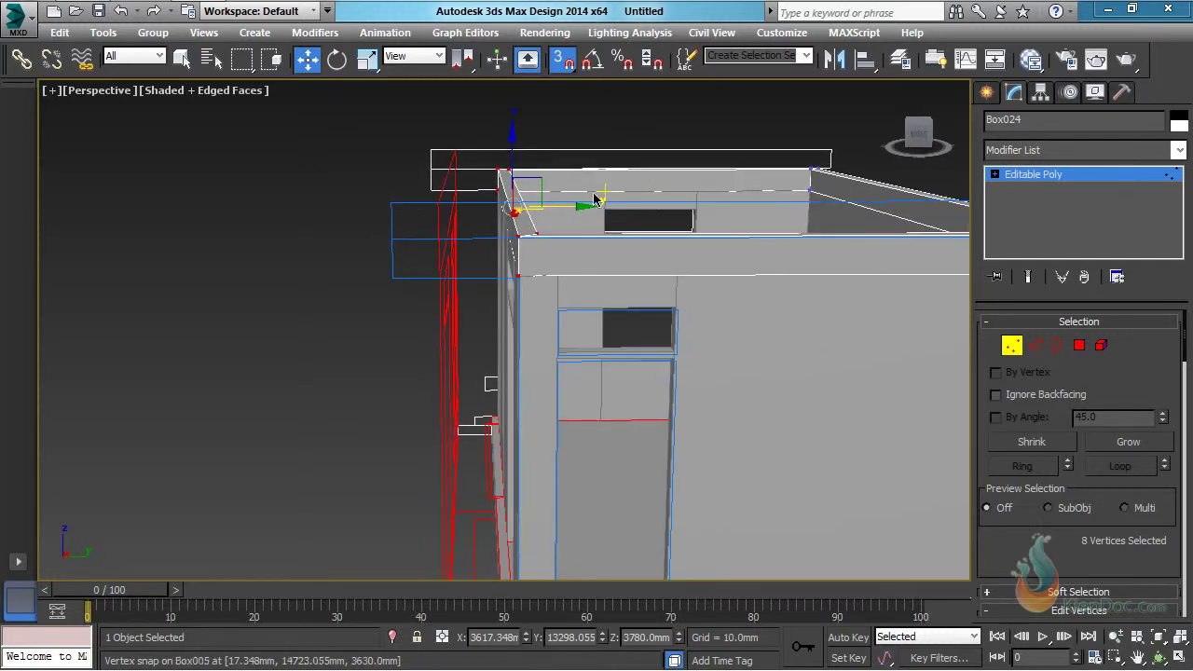
left_click_drag(580, 206, 398, 247)
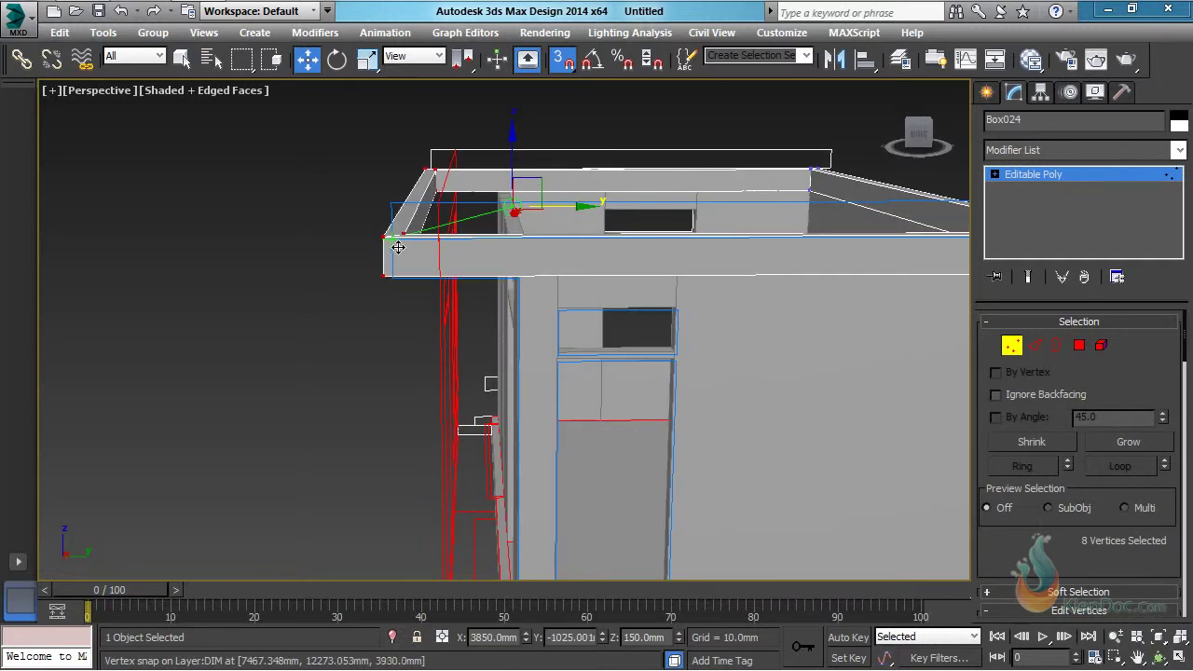
Step: Shift the selected front vertices back 75 mm along Y, snapping the beam's end to the blue reference outline's corner
scroll(388, 246, "up", 3)
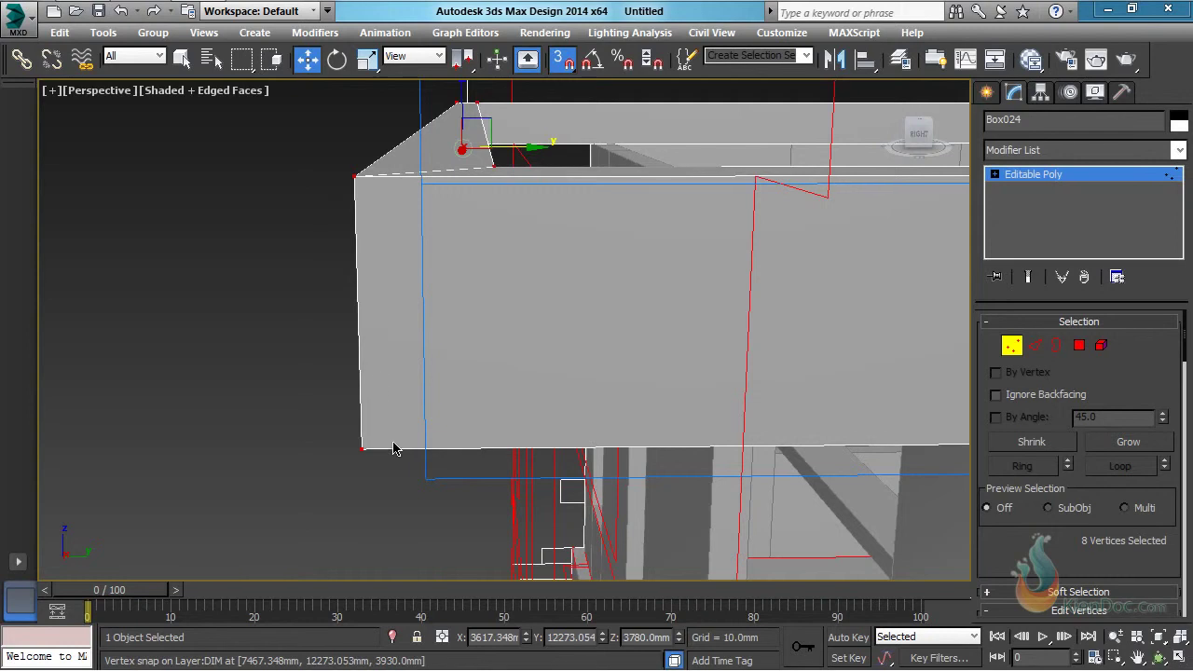
left_click_drag(362, 453, 428, 478)
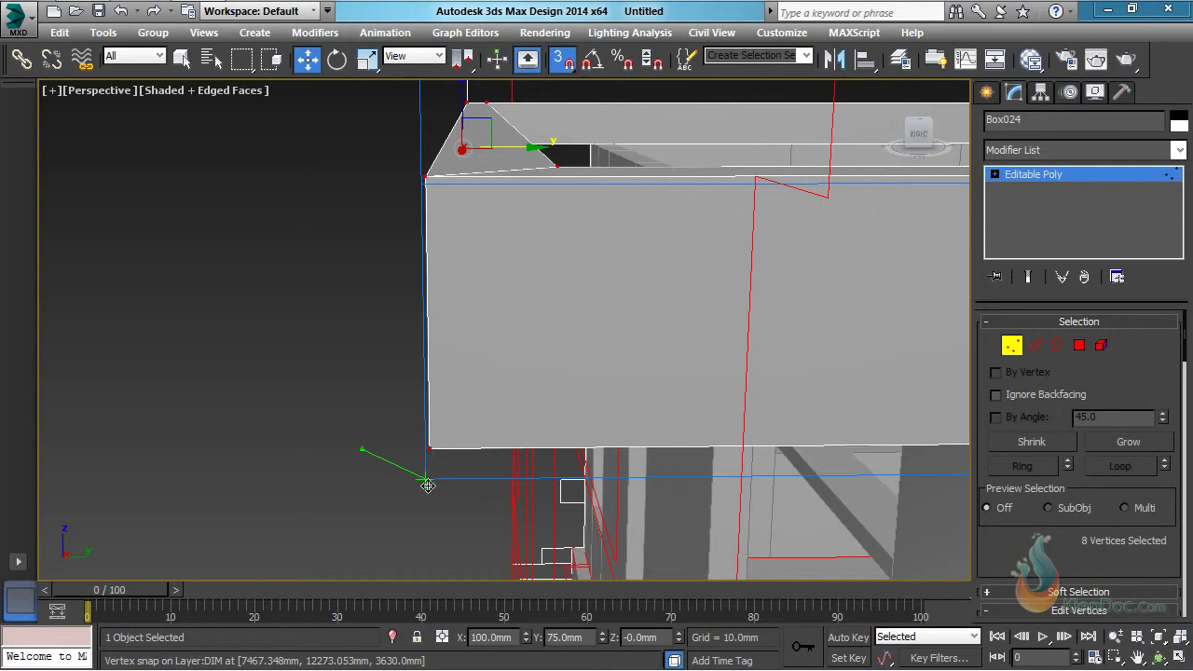
left_click_drag(435, 486, 435, 486)
Step: Create a 150 × 7200 mm box along the top of the front wall, snapping its height to the ring beam
middle_click_drag(635, 232, 522, 311, "alt")
scroll(597, 331, "down", 4)
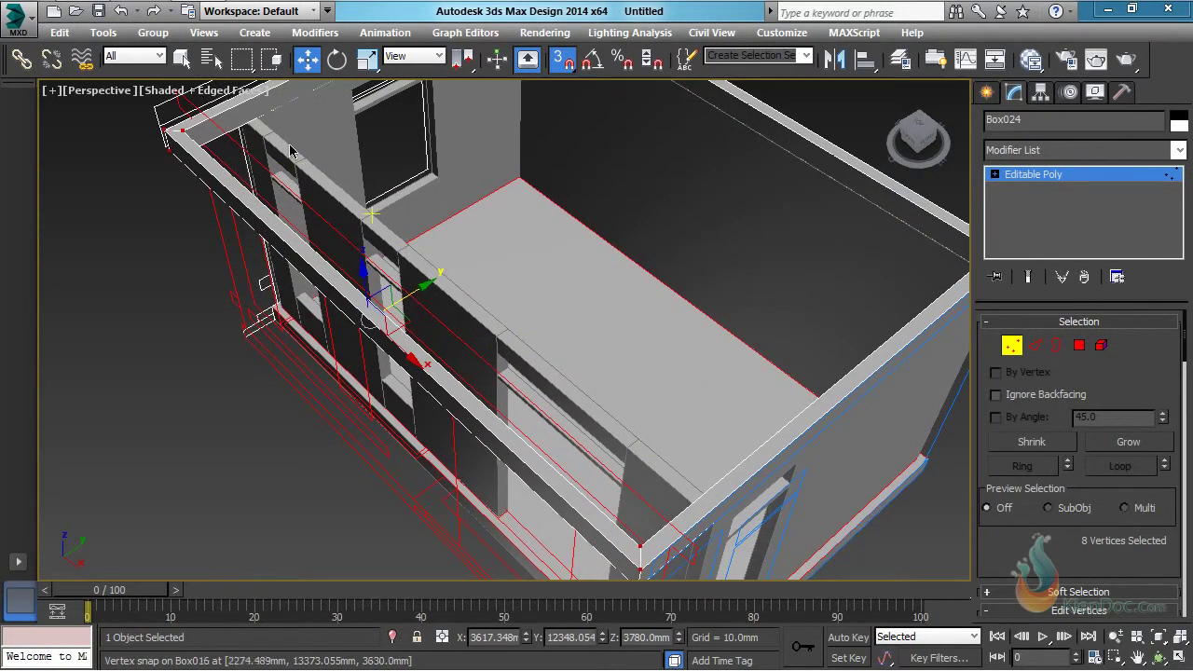
left_click(987, 92)
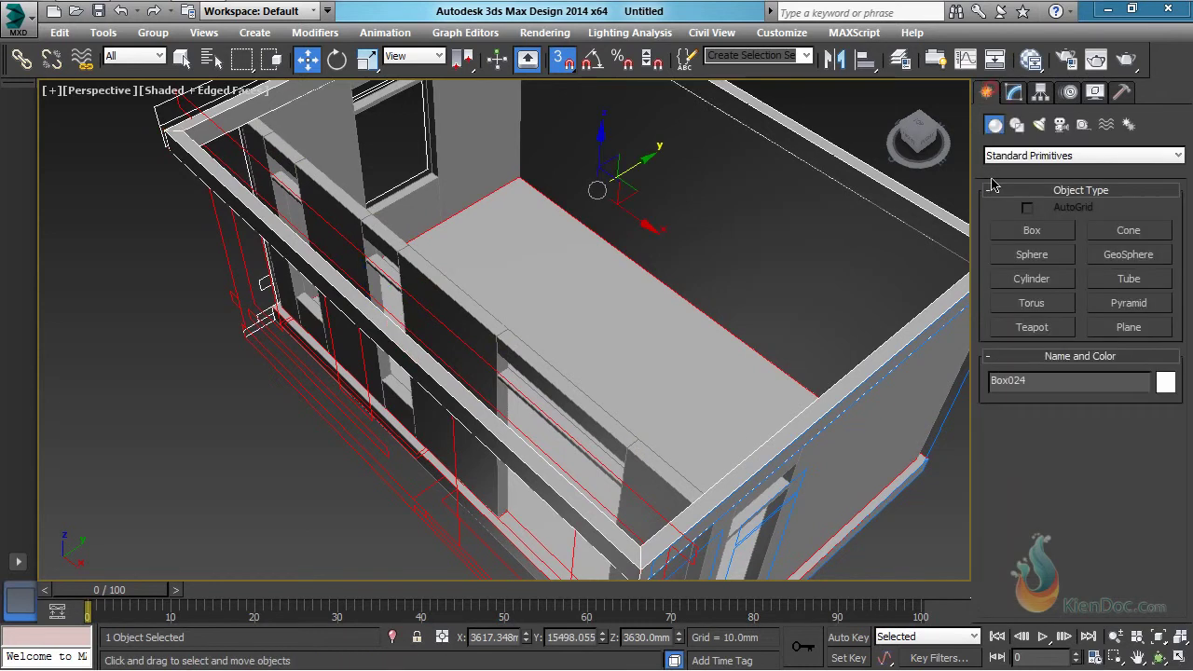
left_click(1022, 233)
middle_click_drag(298, 280, 381, 293, "alt")
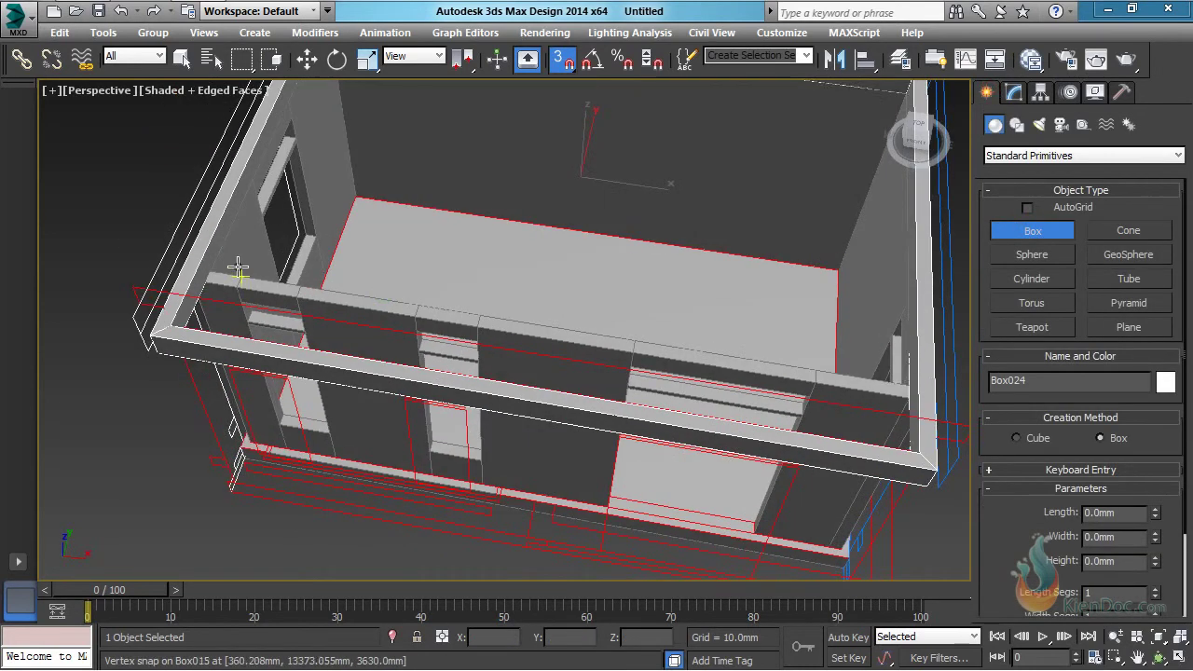
left_click_drag(213, 265, 903, 396)
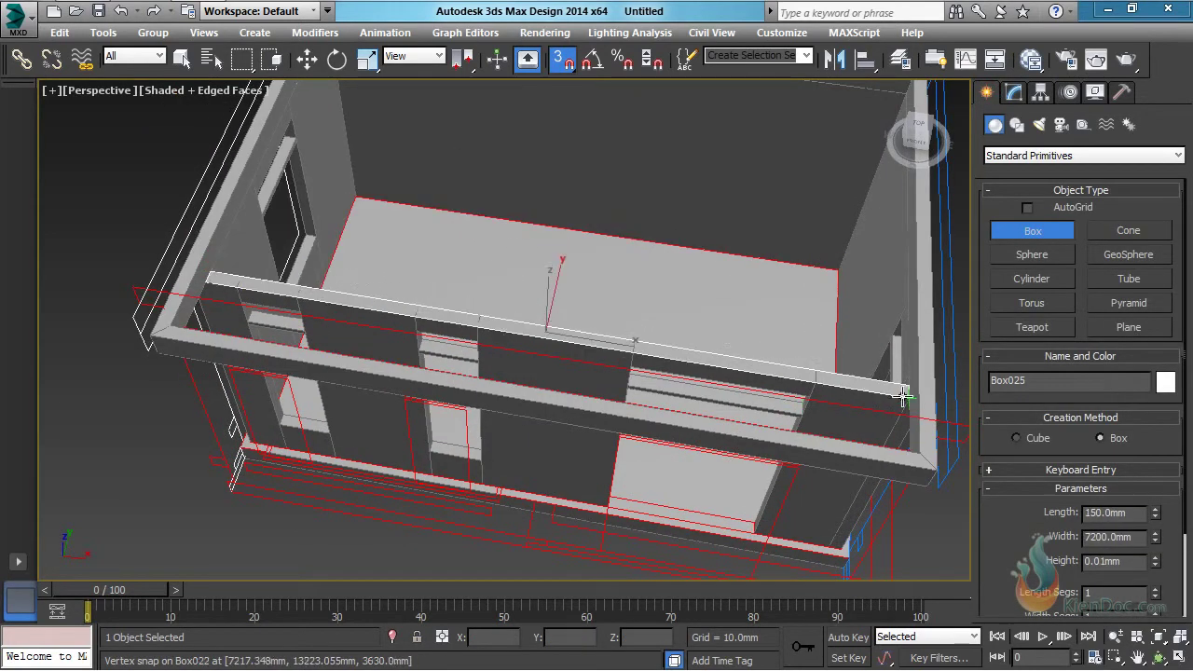
left_click(159, 340)
middle_click_drag(475, 313, 380, 283, "alt")
middle_click_drag(565, 237, 562, 320)
key("w")
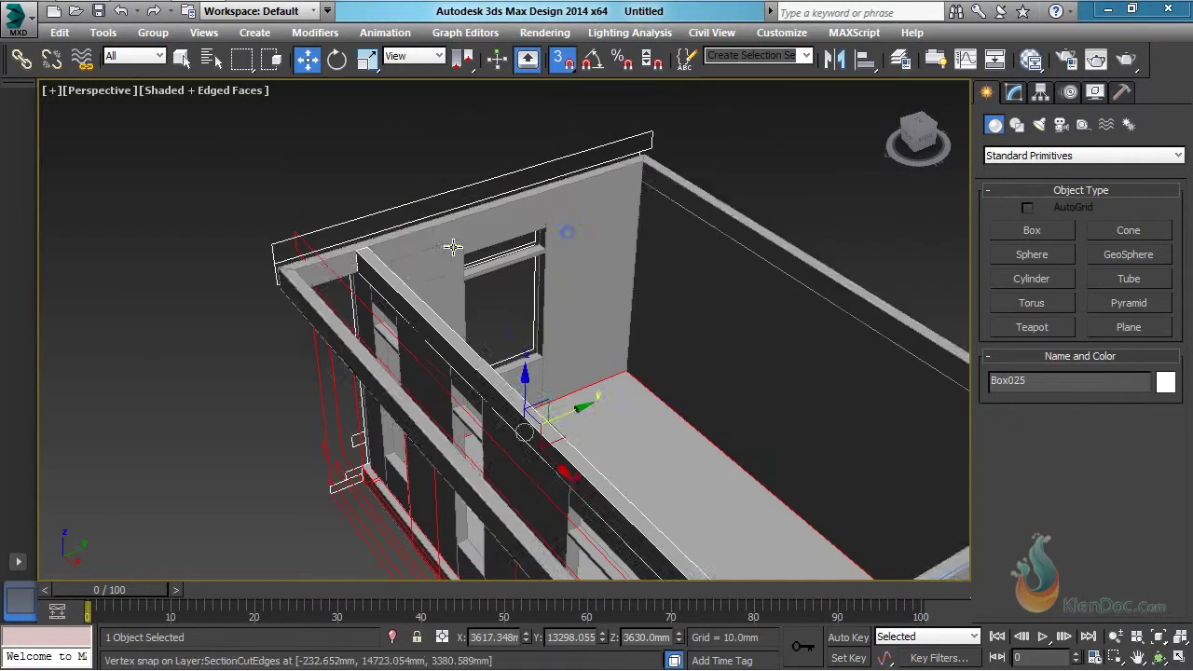
Step: Attach the new front-wall beam to the ring beam object
left_click(453, 218)
right_click(452, 228)
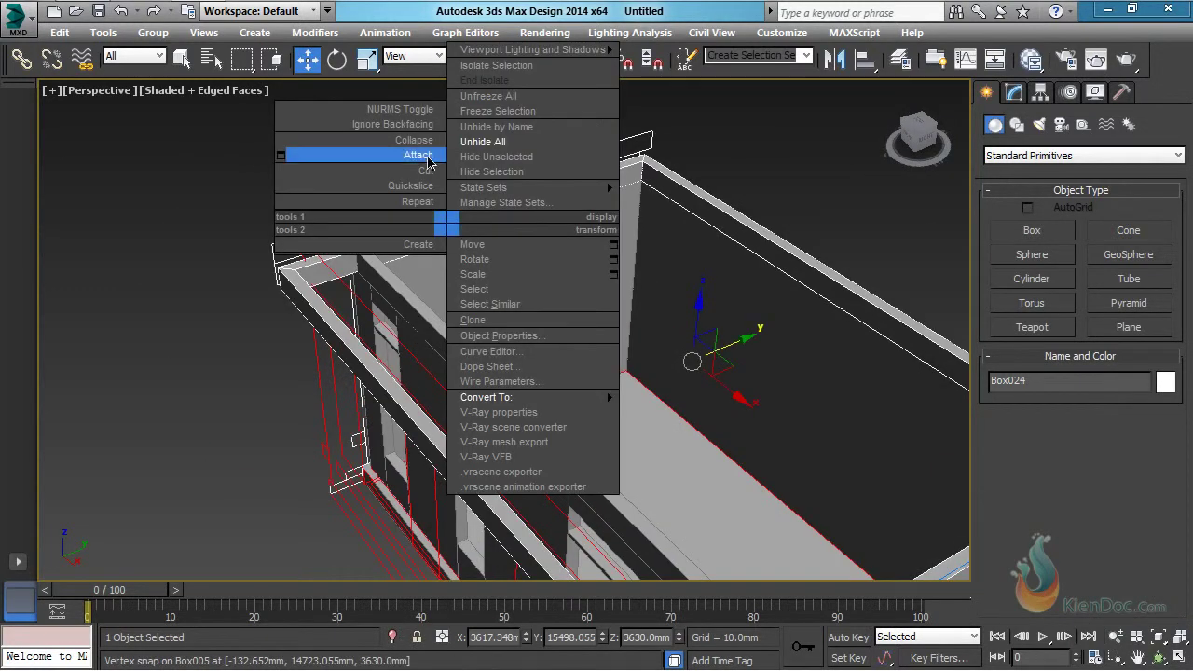
left_click(424, 155)
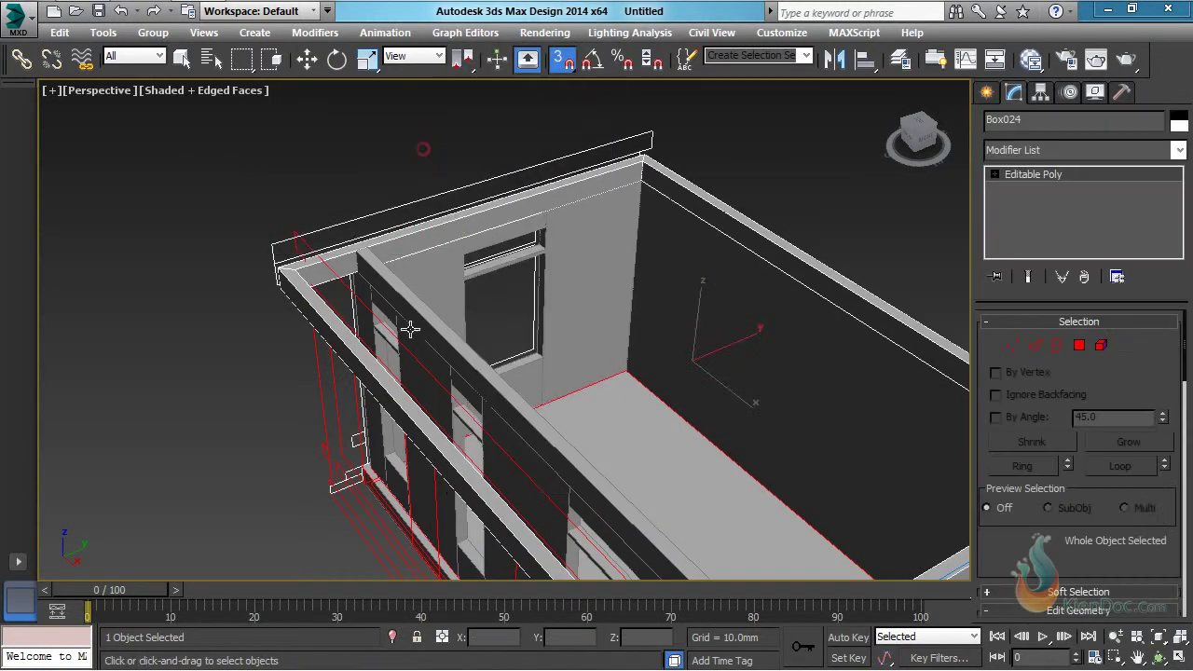
left_click(369, 260)
middle_click_drag(456, 371, 454, 330)
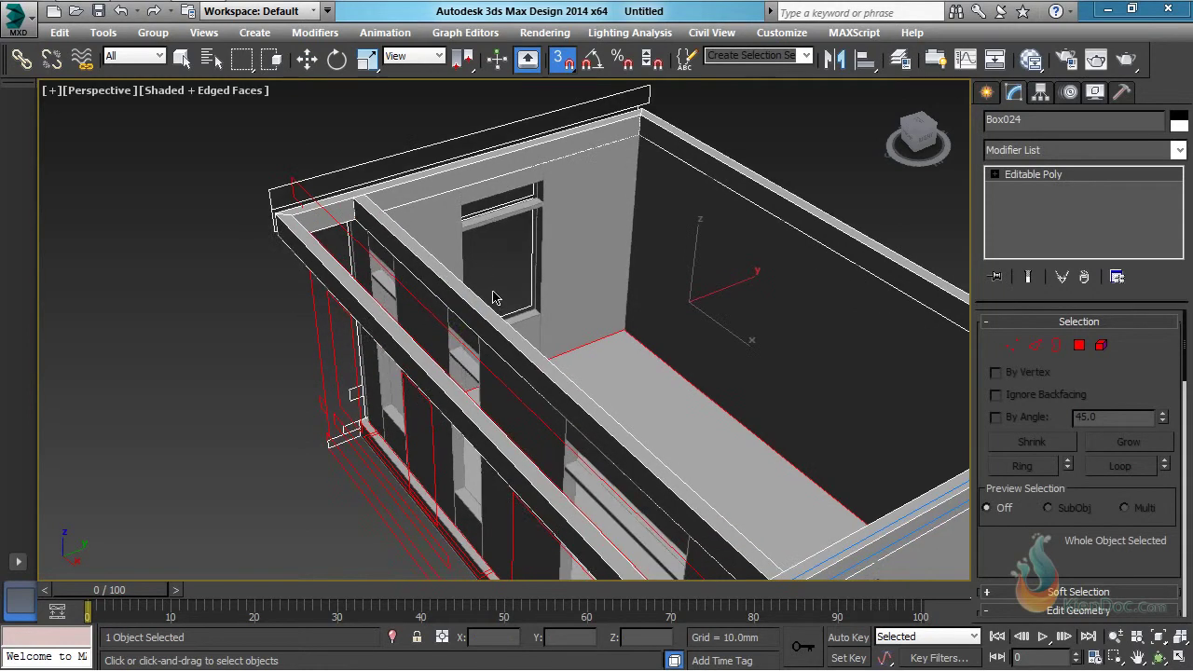
scroll(494, 296, "down", 6)
key("w")
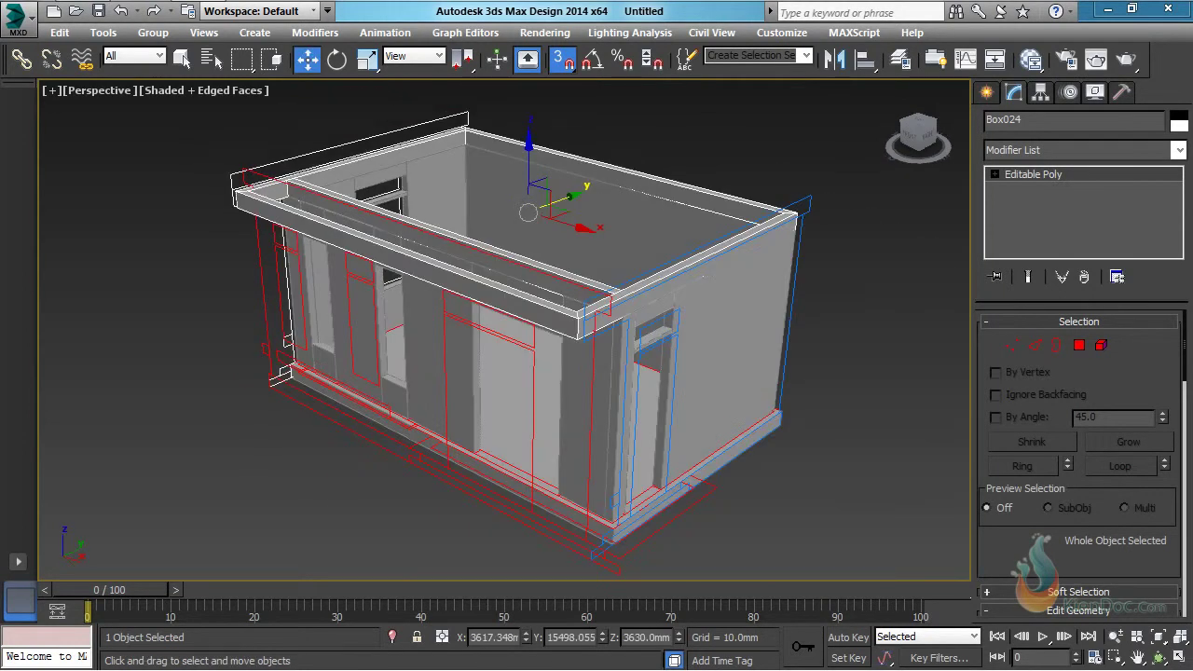
Step: Draw a 5500 × 7500 mm box over the ring beam, snapping its base to the beam's opposite outer top corners
left_click(986, 92)
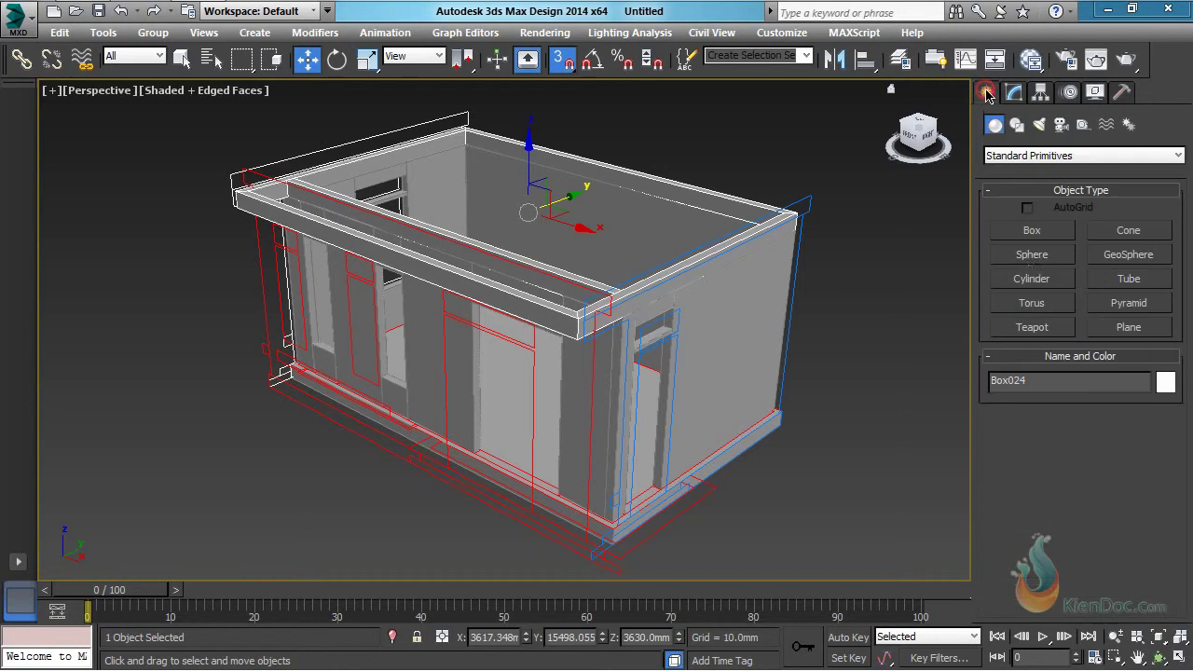
left_click(1033, 231)
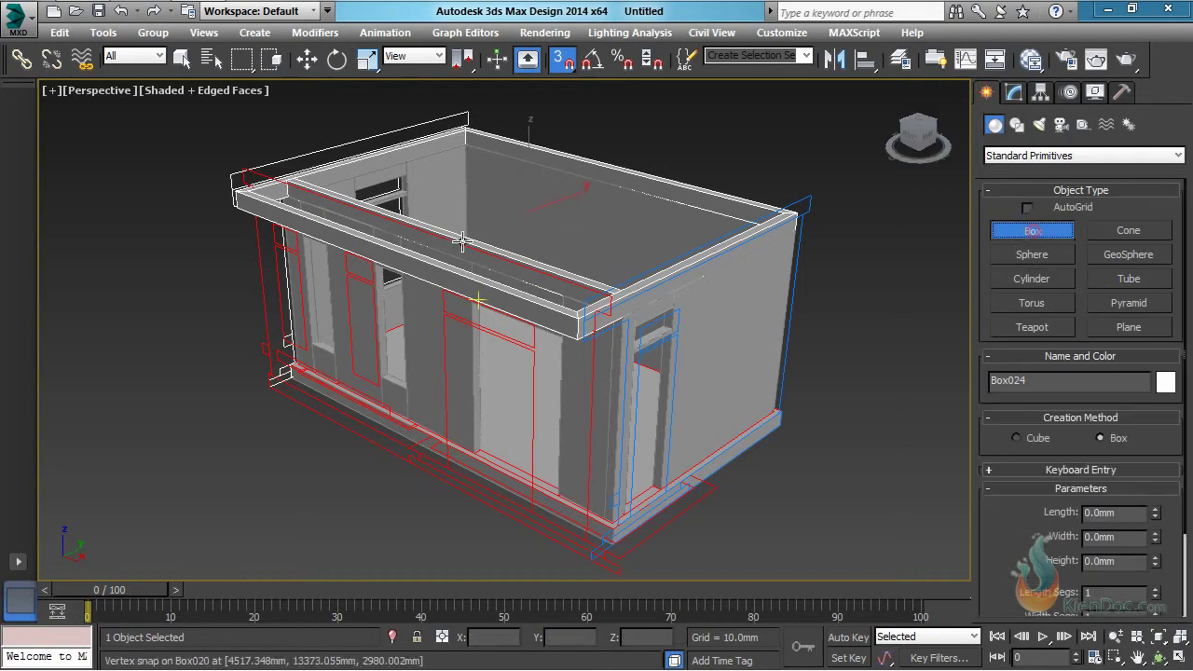
middle_click_drag(462, 242, 592, 221, "alt")
scroll(584, 195, "up", 2)
left_click(585, 189)
left_click_drag(585, 189, 535, 408)
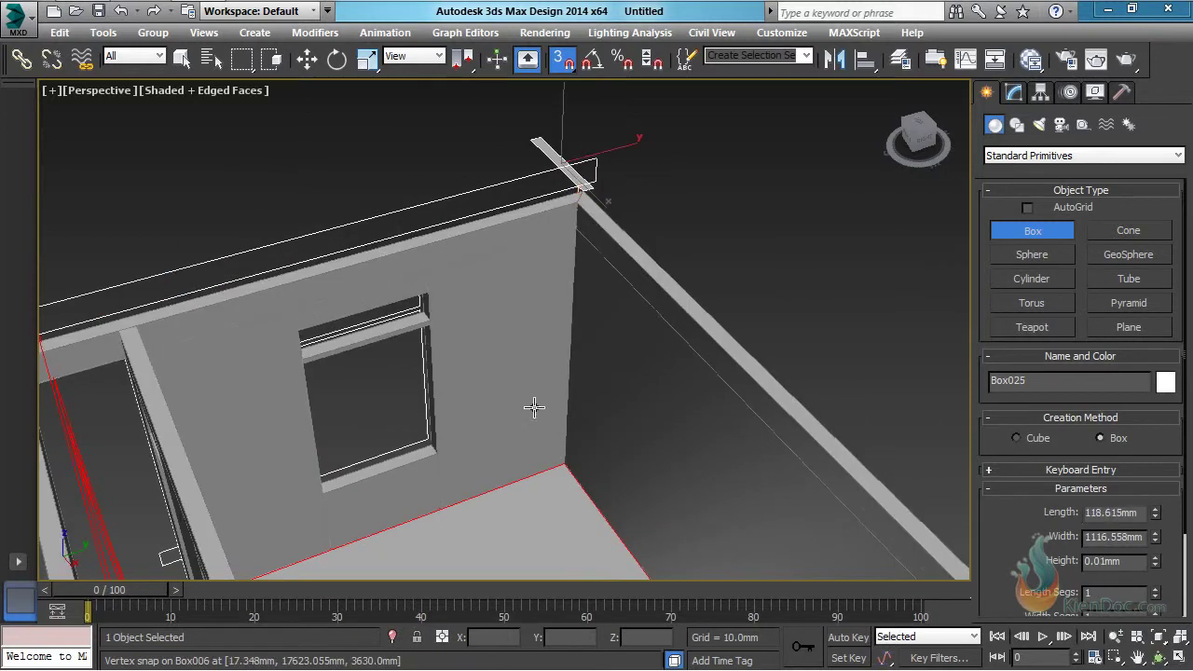
middle_click_drag(531, 395, 547, 115)
left_click_drag(546, 115, 522, 517)
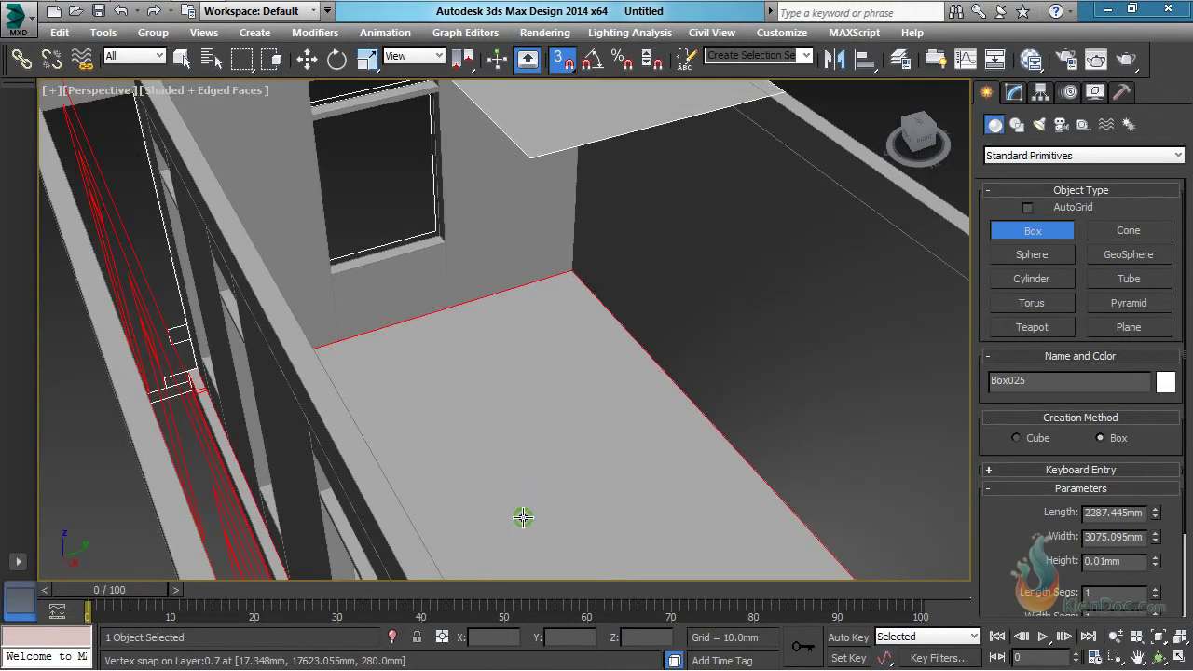
middle_click_drag(522, 518, 497, 171)
left_click_drag(497, 170, 250, 186)
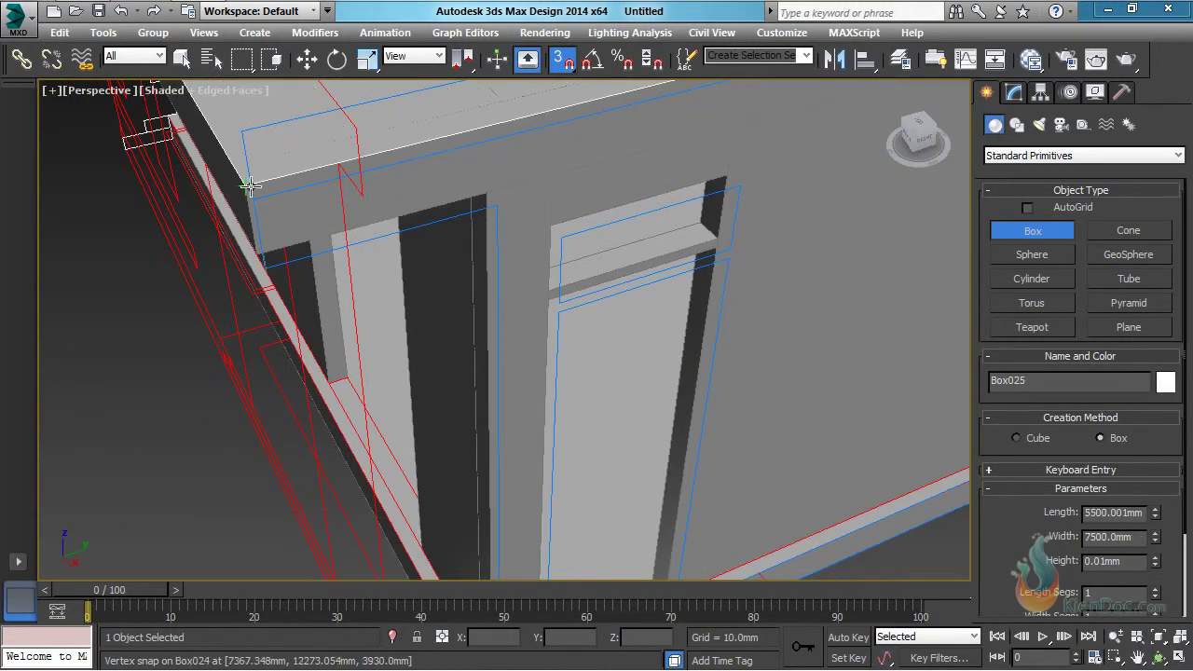
middle_click_drag(250, 187, 360, 299)
scroll(360, 298, "down", 3)
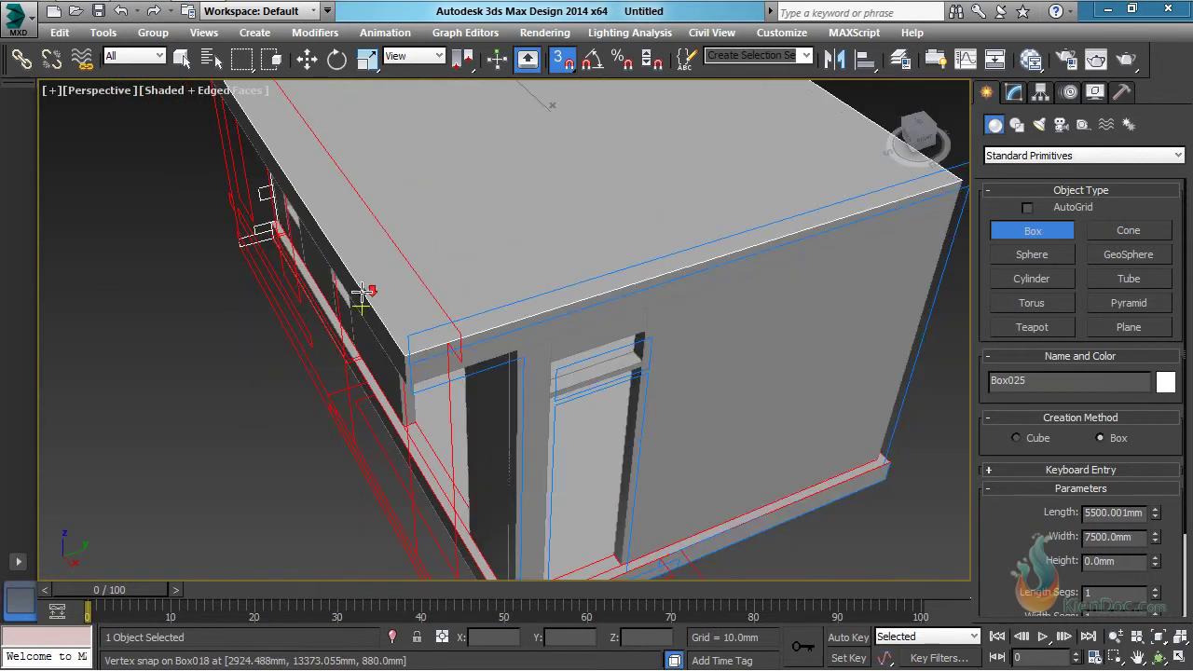
scroll(464, 108, "down", 5)
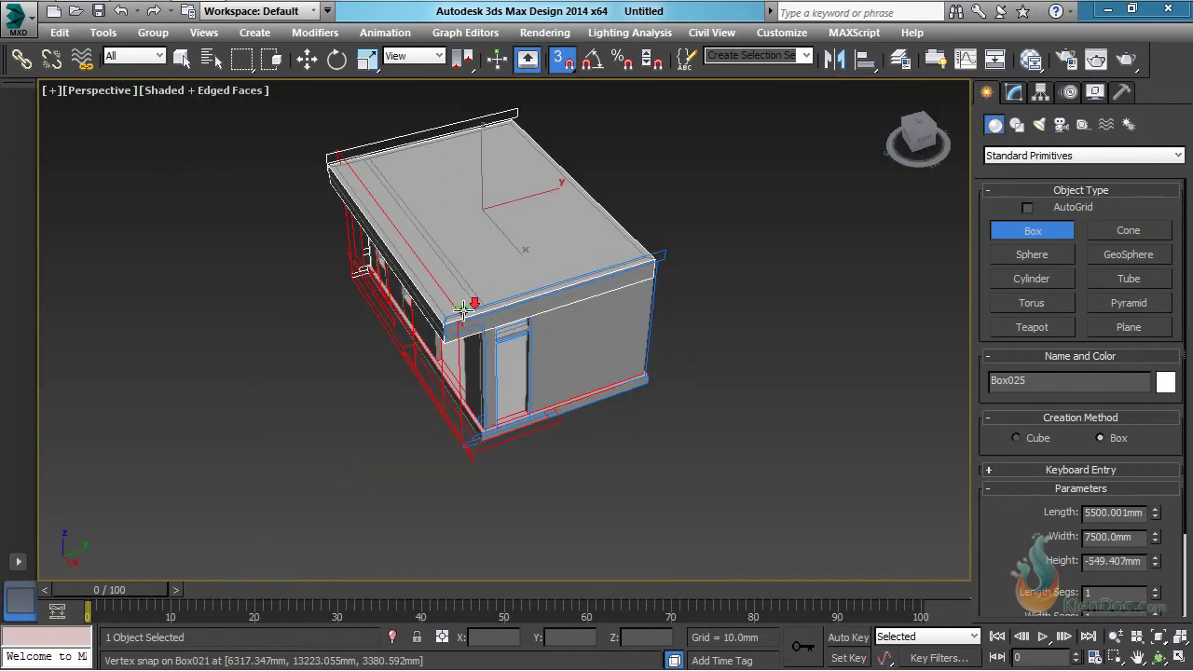
left_click(476, 153)
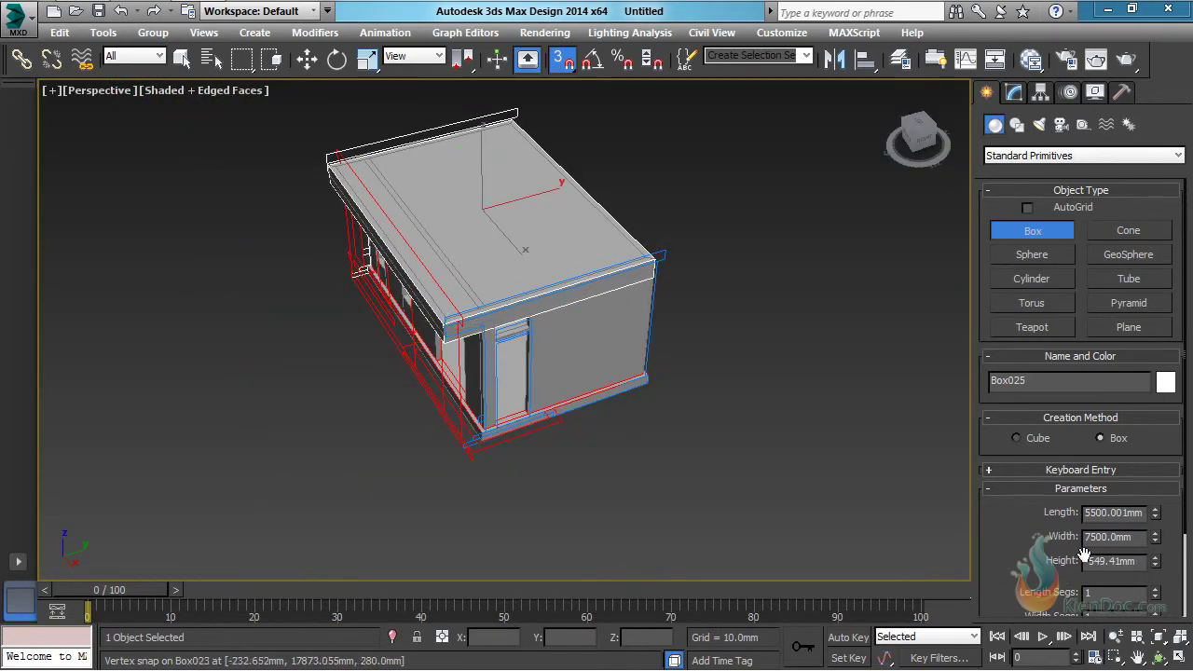
Step: Set the roof slab box's height to 100 mm
double_click(1115, 562)
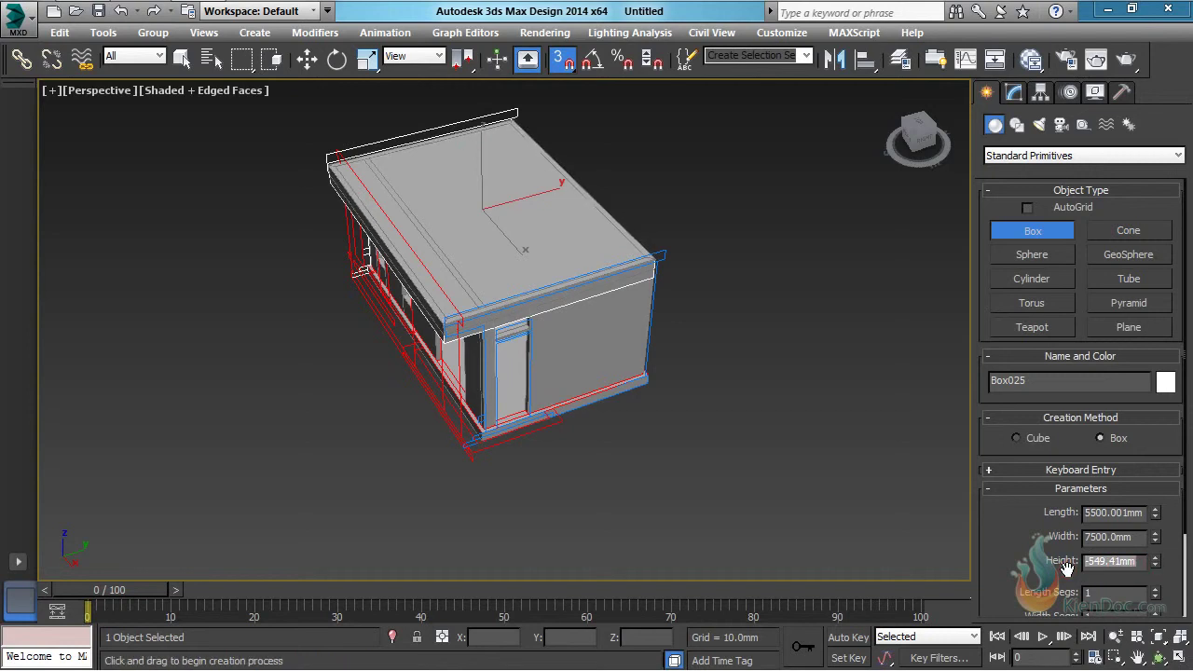
type("100")
key("Return")
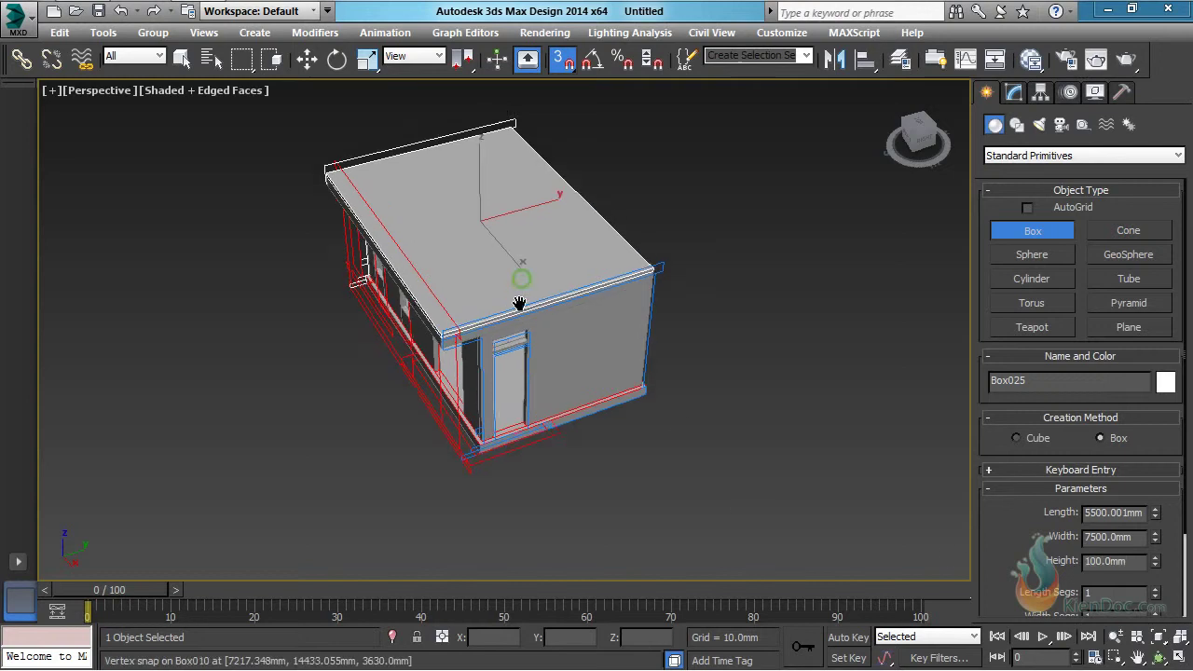
Step: Convert the roof slab box to an editable poly
middle_click_drag(522, 302, 743, 291, "alt")
scroll(607, 279, "up", 3)
middle_click_drag(565, 264, 656, 230)
key("w")
right_click(678, 240)
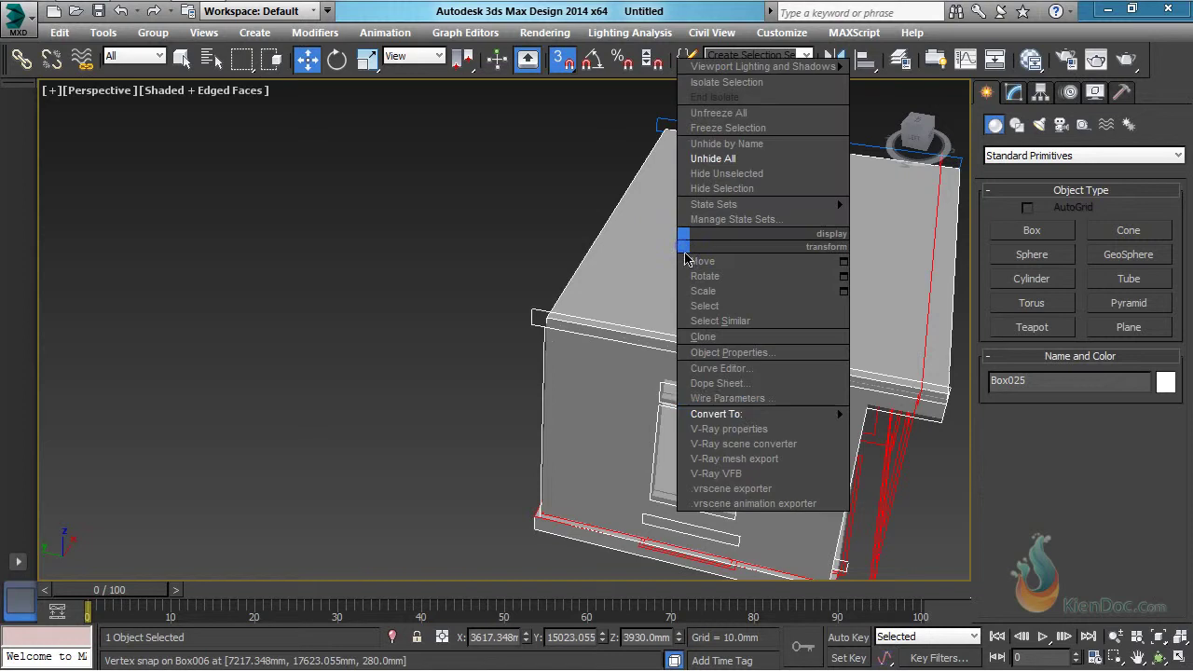
mouse_move(793, 416)
left_click(958, 434)
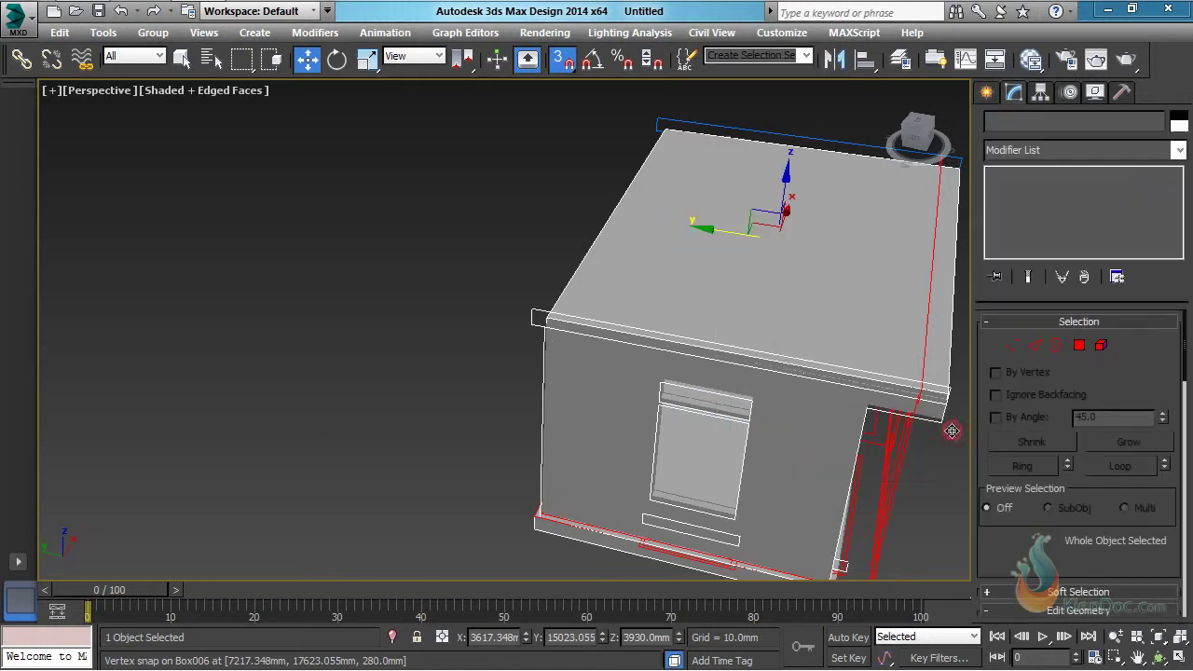
Step: Select the slab's four rear vertices and move them outward along Y, snapping to the end of the white reference outline
key("1")
middle_click_drag(714, 270, 628, 250, "alt")
left_click_drag(586, 106, 701, 413)
key("z")
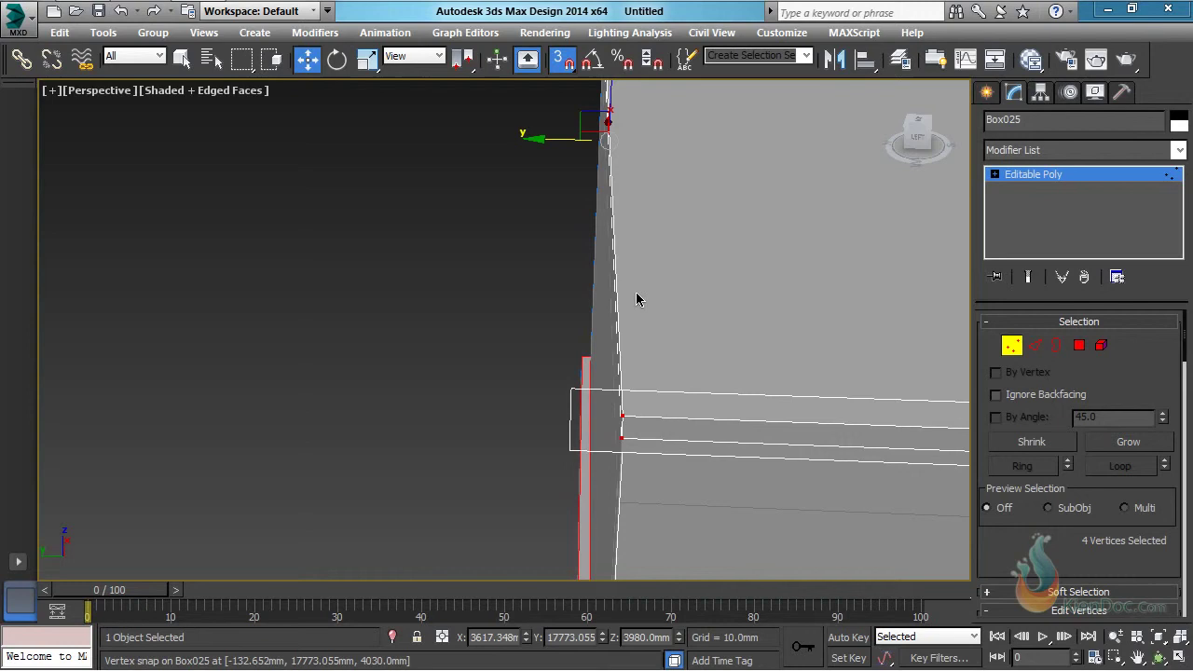
left_click_drag(544, 142, 567, 455)
scroll(624, 325, "down", 5)
scroll(627, 321, "down", 3)
middle_click_drag(607, 397, 449, 376, "alt")
Step: Select the four vertices at the slab's negative X end and offset them -250 mm along X
left_click_drag(397, 153, 517, 414)
left_click(443, 637)
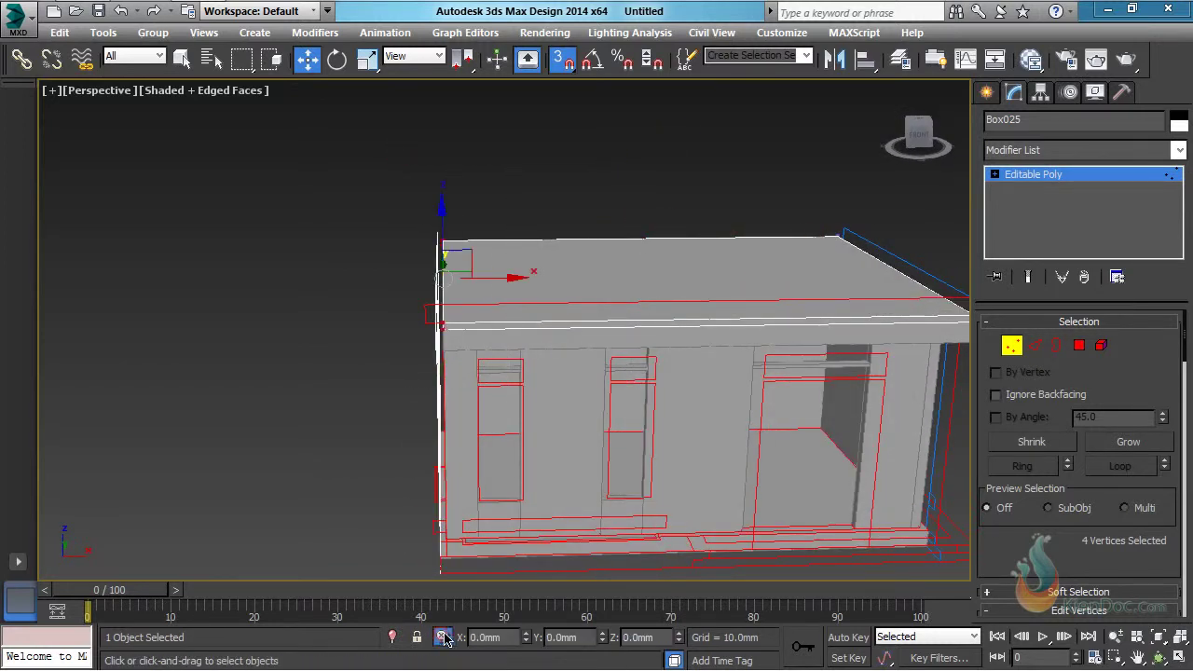
left_click(505, 641)
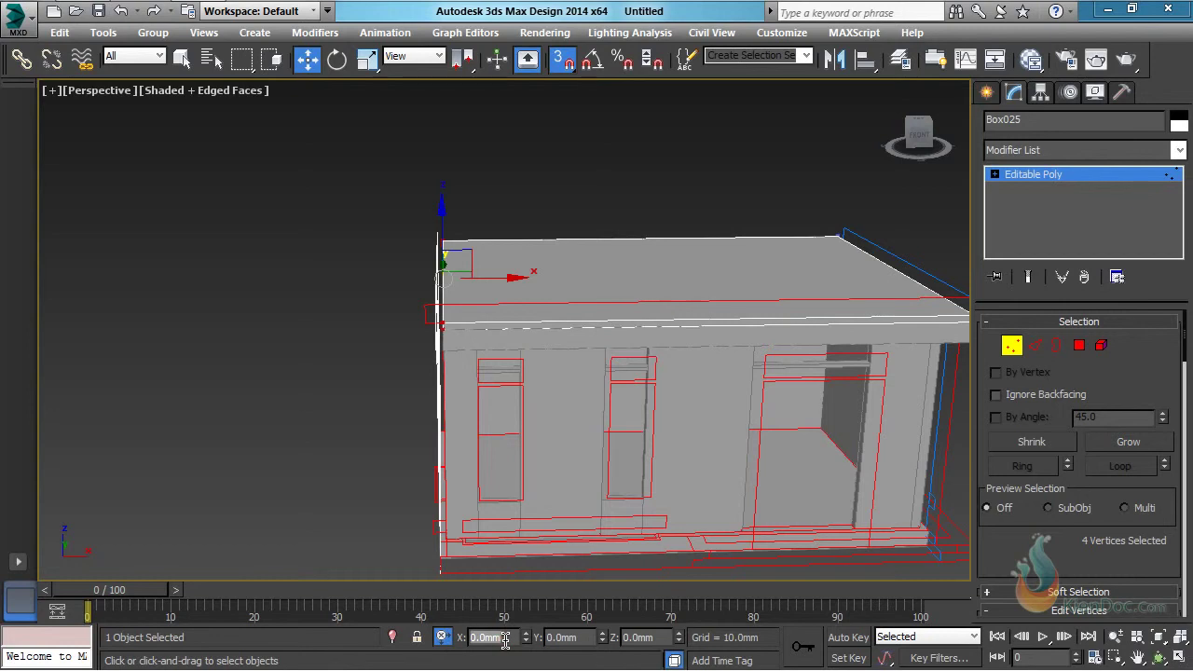
type("-250")
key("Return")
Step: Offset the four vertices at the slab's opposite end 250 mm along X
middle_click_drag(642, 330, 364, 339)
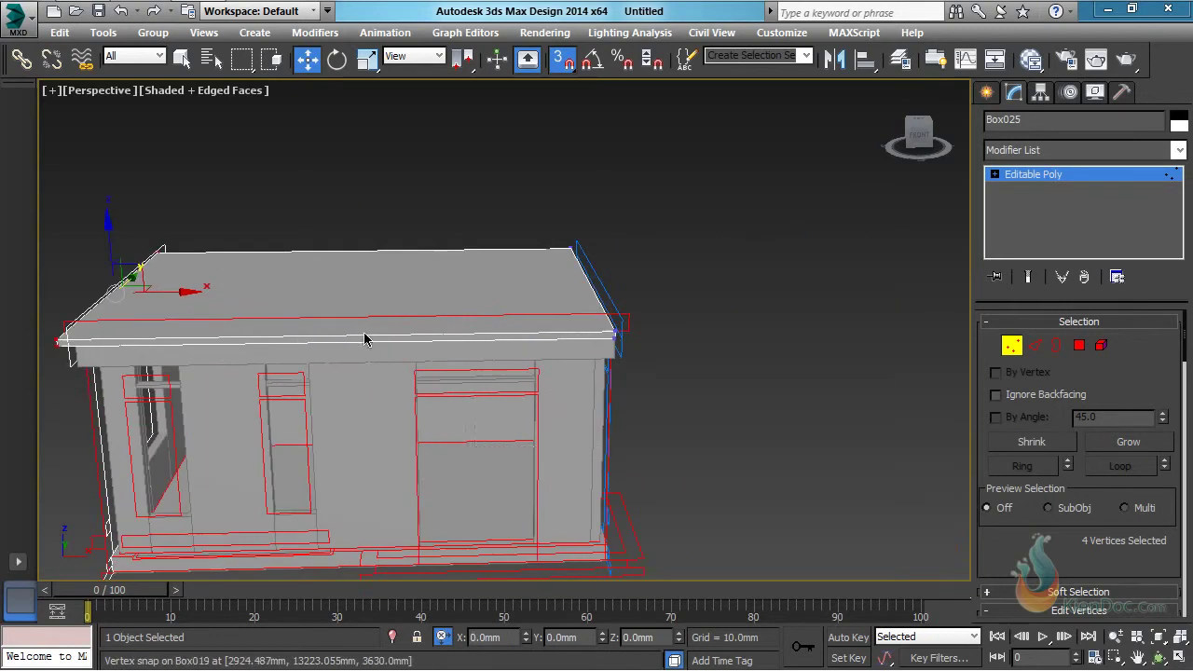
left_click_drag(707, 405, 711, 411)
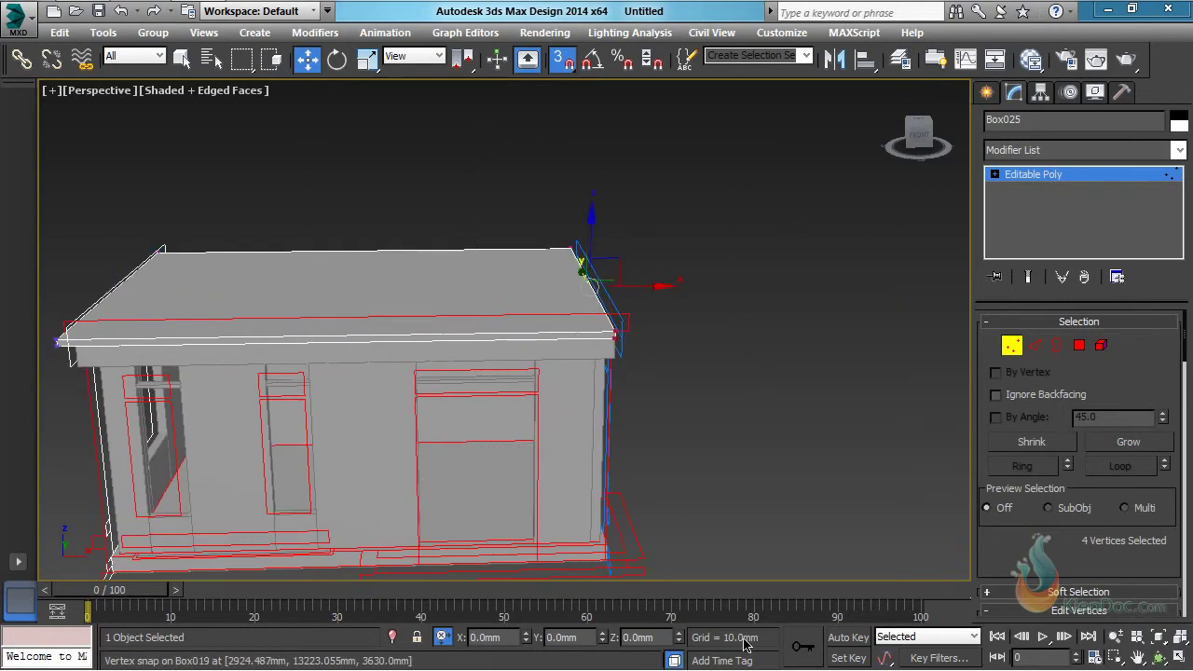
double_click(515, 638)
type("250")
key("Return")
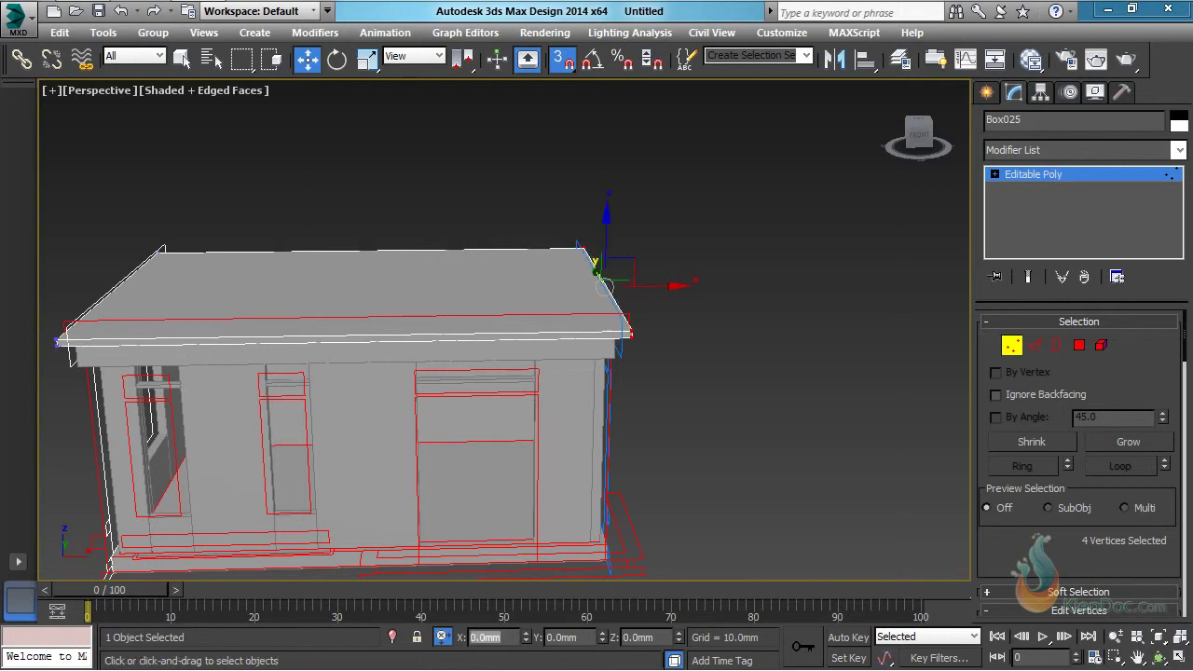
Step: Inset the roof slab's top polygon by 100 mm
mouse_move(388, 370)
middle_mouse_down("alt")
mouse_move(407, 319)
mouse_move(259, 349)
mouse_move(381, 348)
middle_mouse_up("alt")
scroll(422, 316, "up", 3)
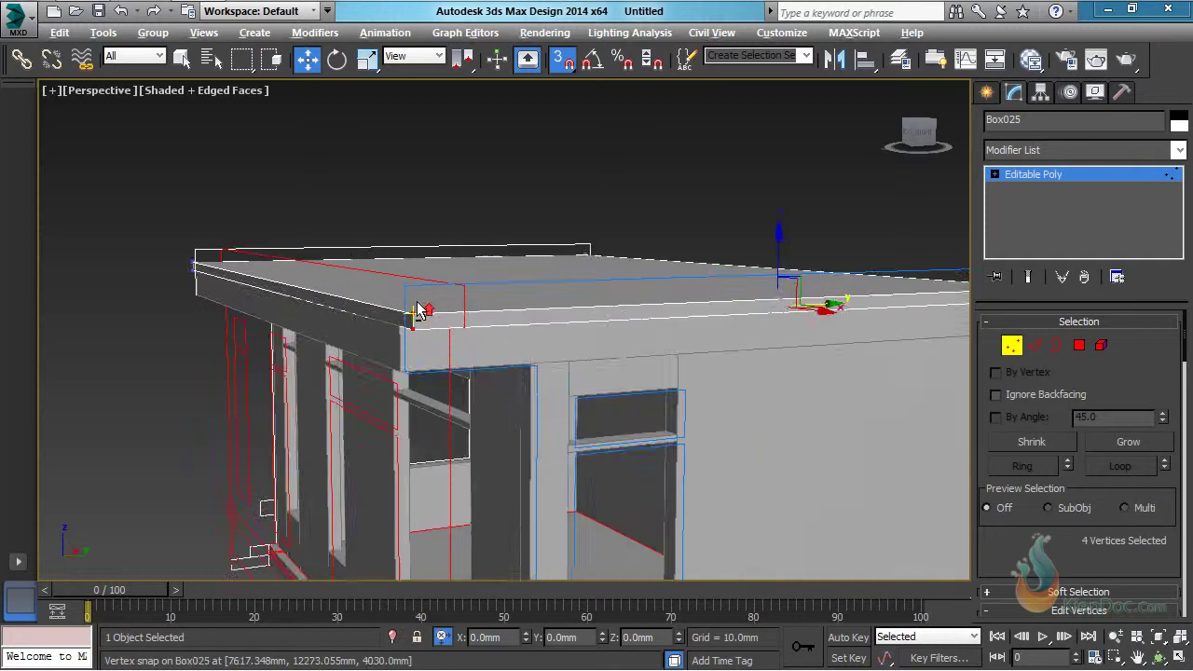
mouse_move(418, 310)
middle_mouse_down("alt")
mouse_move(403, 294)
mouse_move(413, 302)
middle_mouse_up("alt")
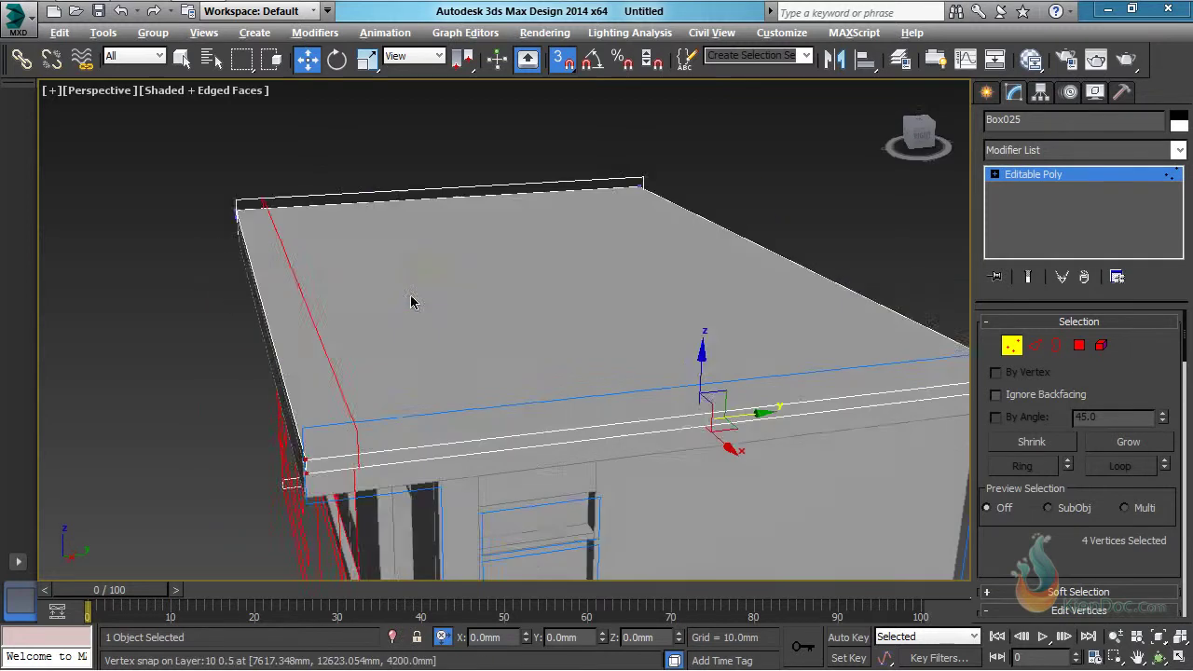
middle_click_drag(561, 337, 595, 278)
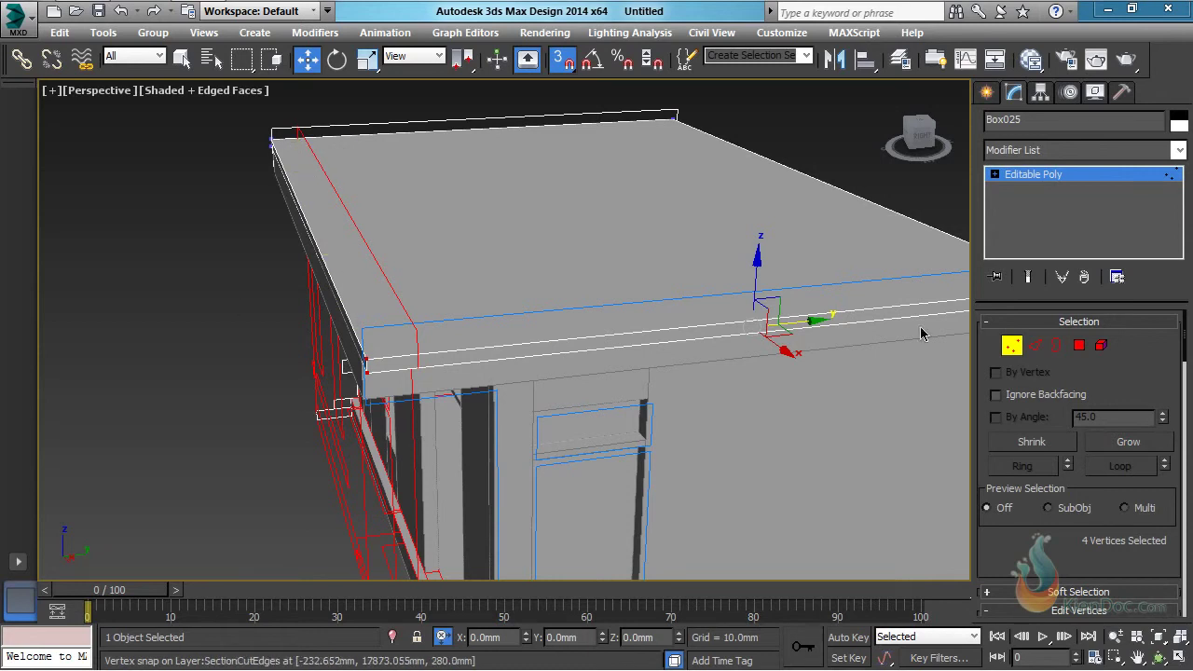
left_click(1079, 345)
scroll(578, 247, "up", 5)
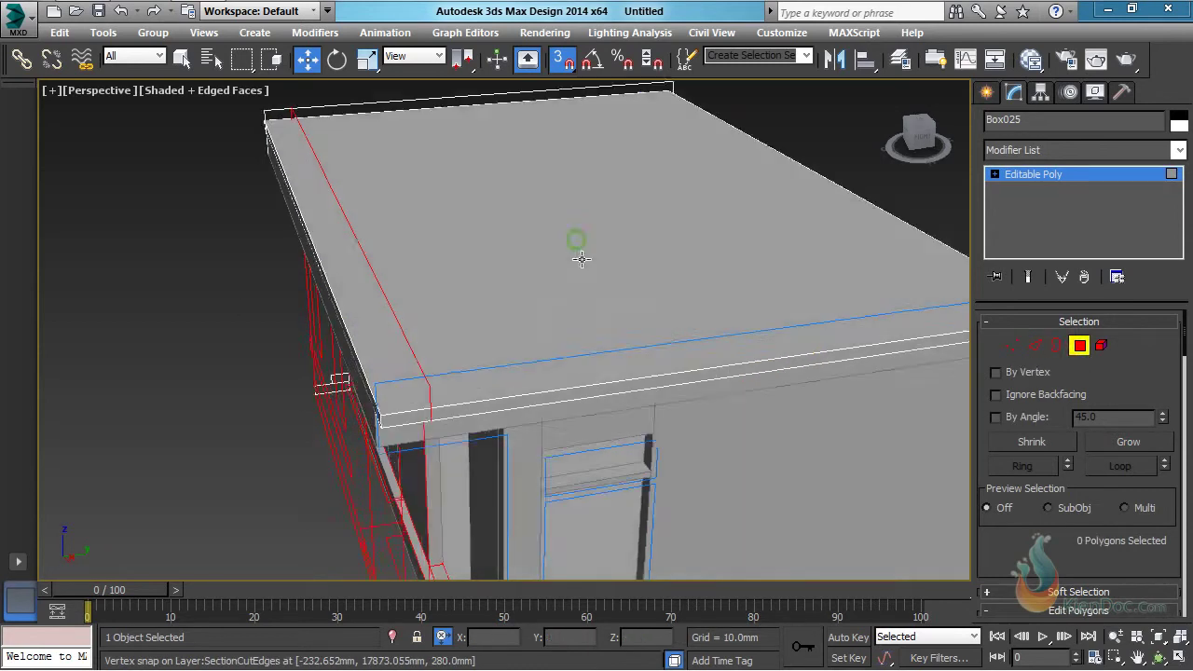
left_click(549, 244)
right_click(545, 262)
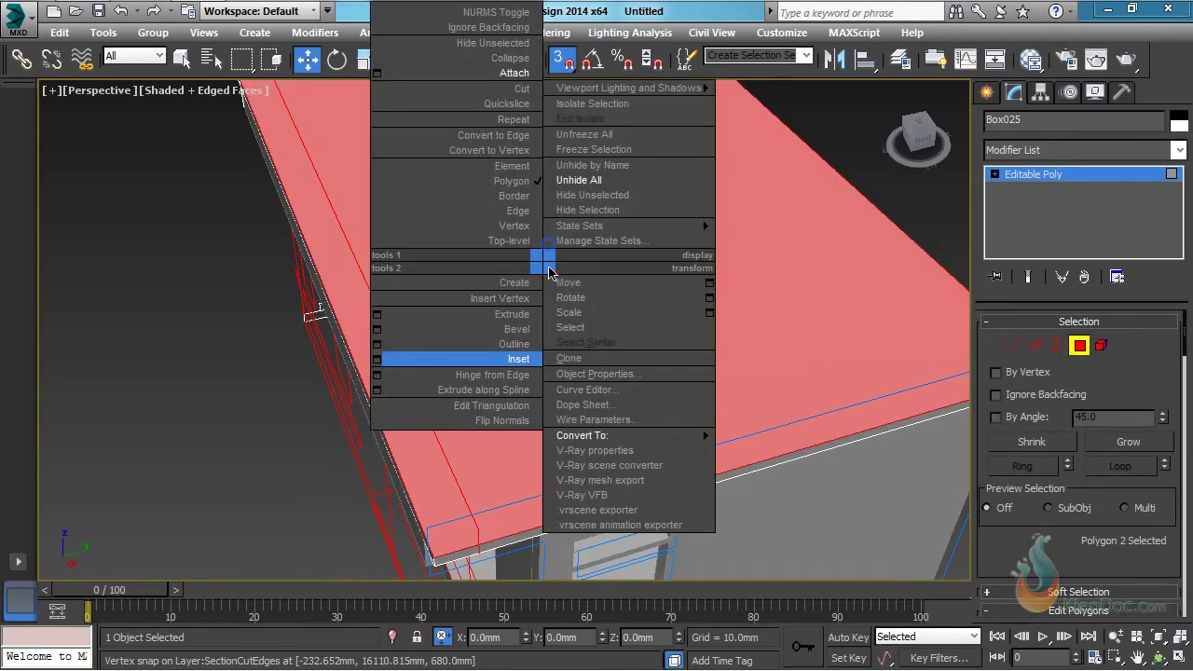
left_click(377, 360)
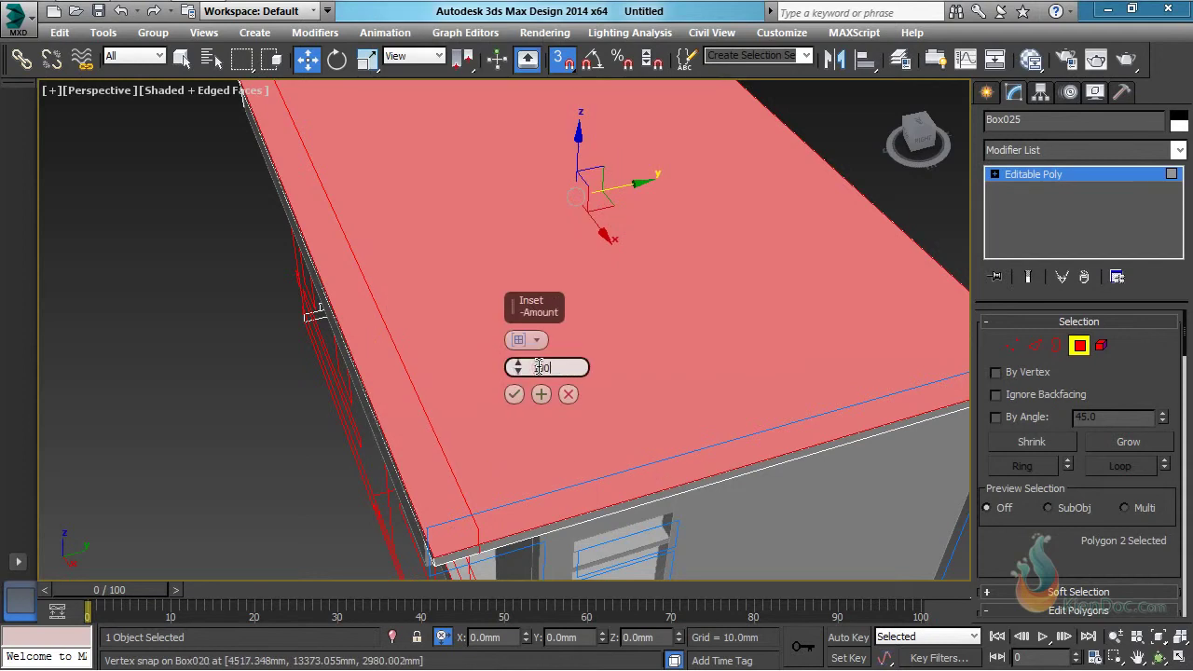
type("100")
key("Return")
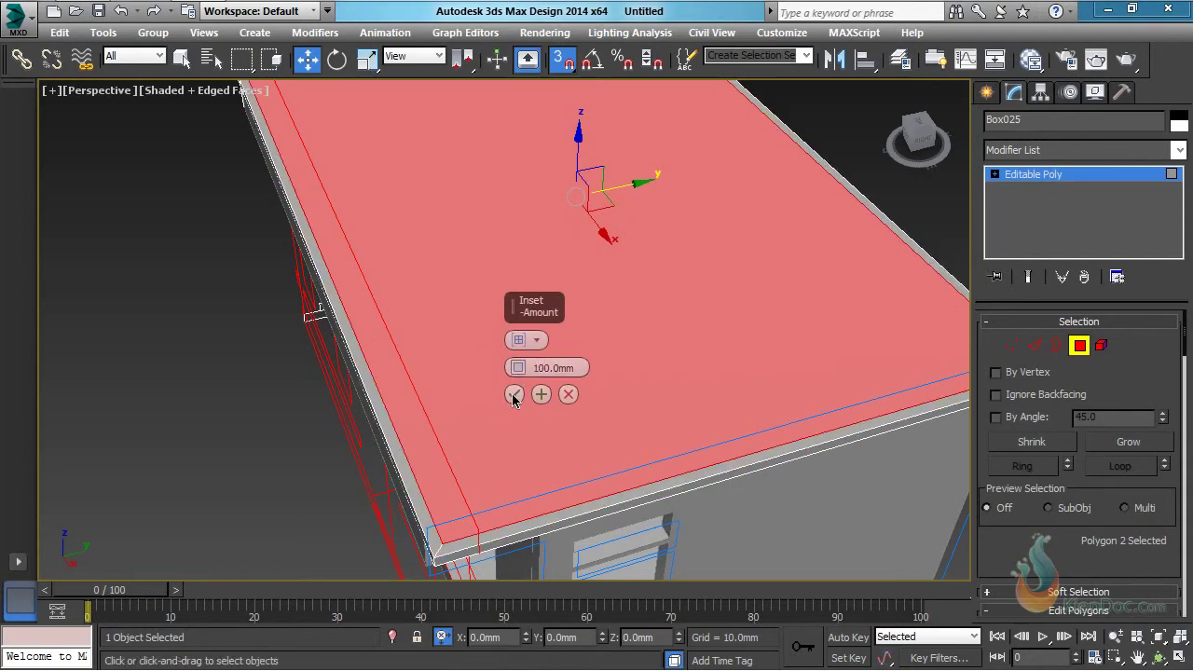
left_click(512, 393)
Step: Select the four narrow rim polygons around the slab's top and extrude them upward 200 mm as a parapet
middle_click_drag(567, 402, 597, 389)
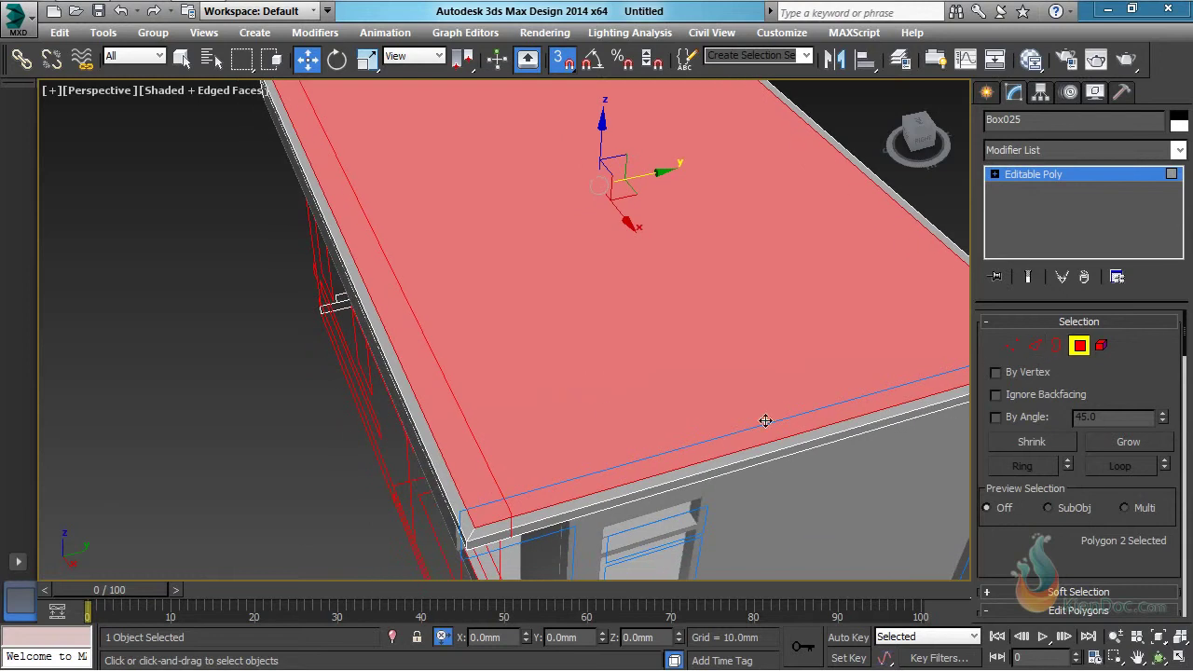
left_click(432, 451)
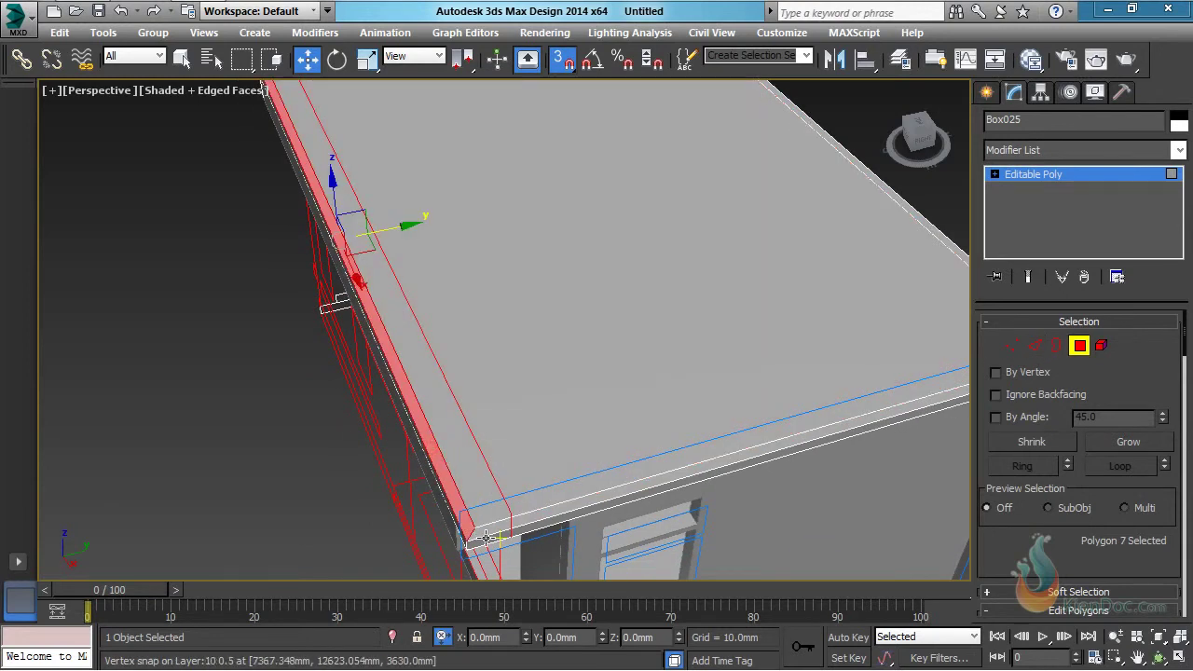
left_click(493, 533, "shift")
mouse_move(562, 392)
middle_mouse_down("alt")
mouse_move(581, 448)
mouse_move(561, 388)
middle_mouse_up("alt")
middle_click_drag(506, 336, 607, 370, "alt")
right_click(607, 370)
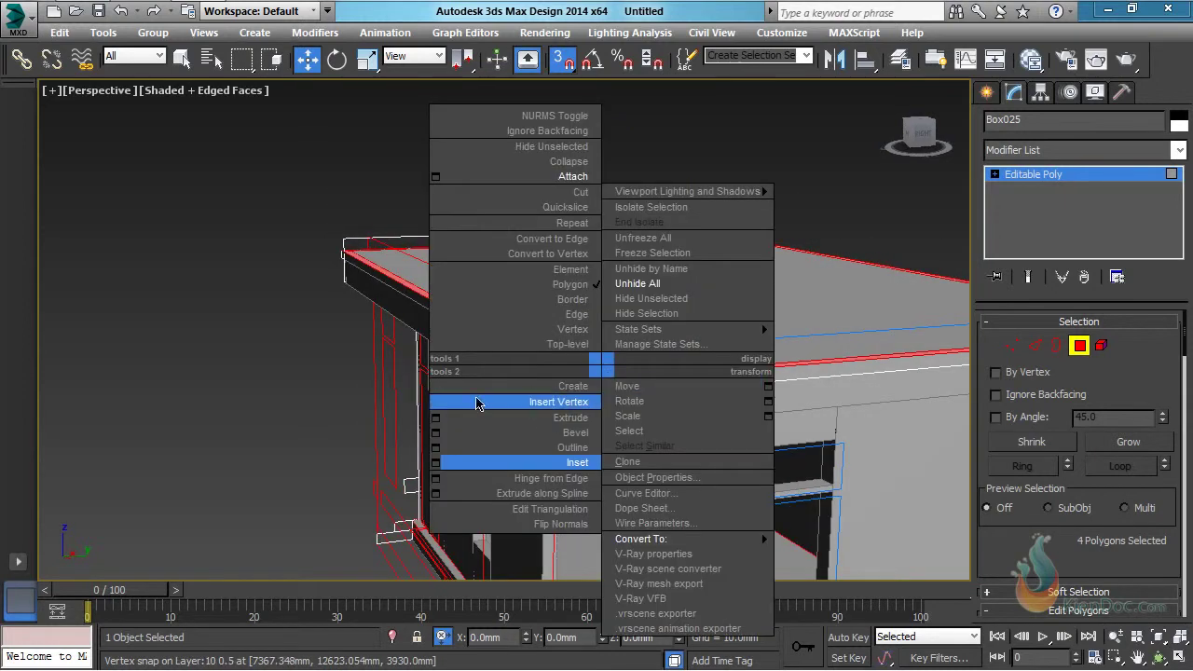
left_click(436, 416)
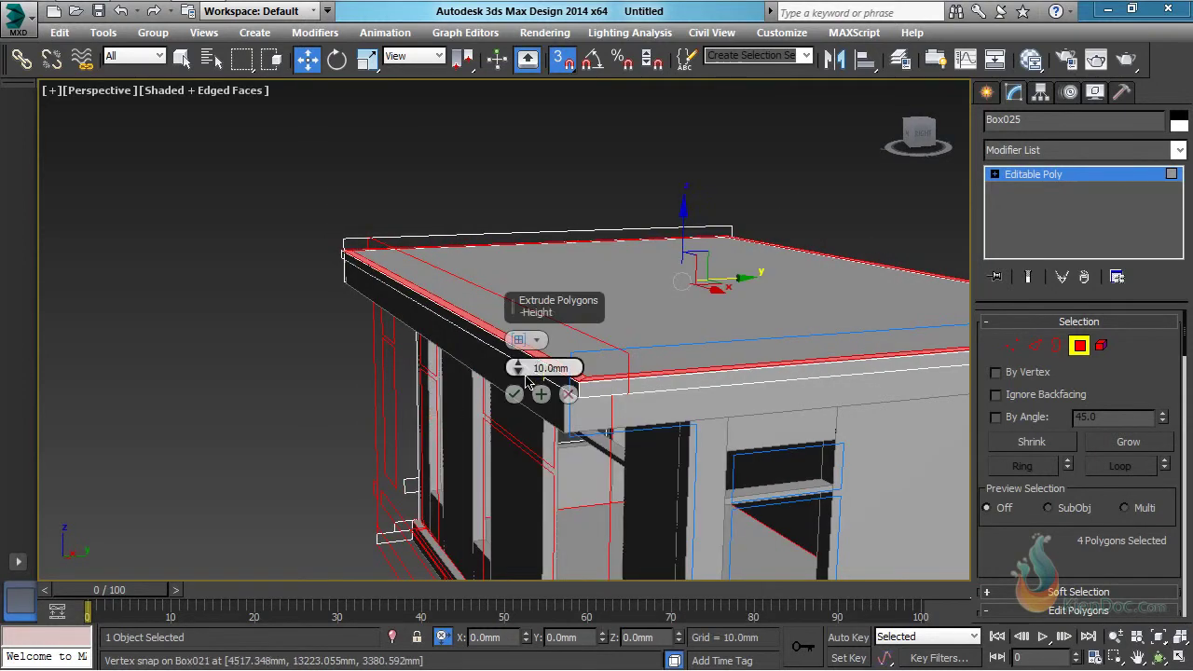
double_click(546, 368)
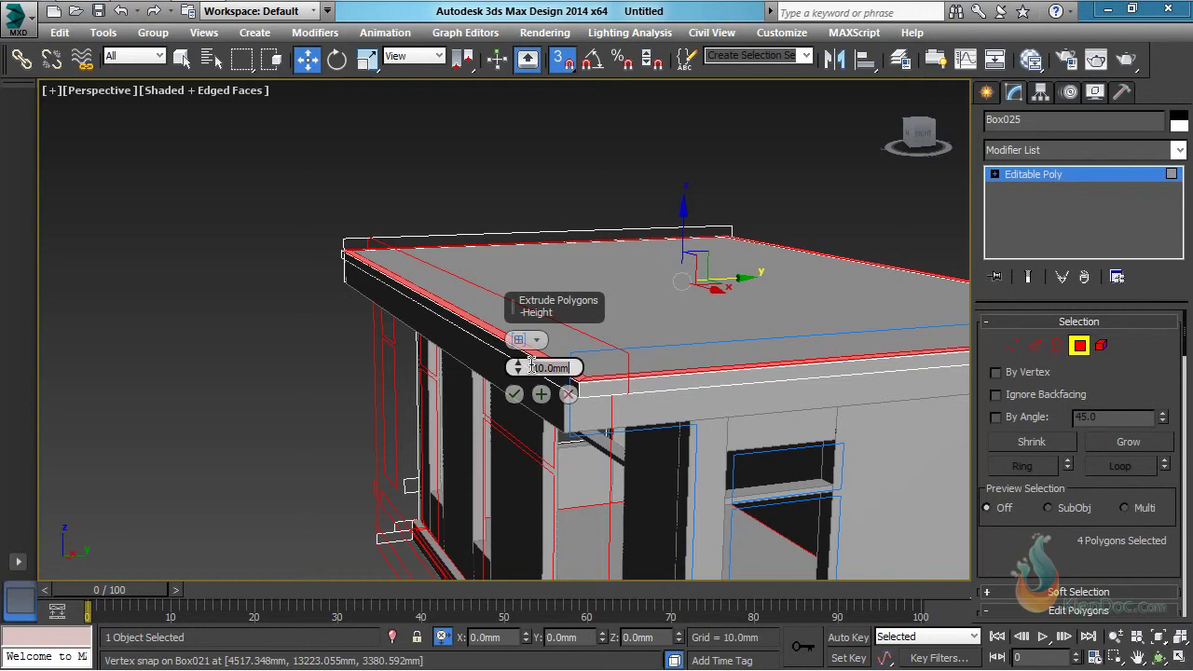
type("-200")
key("Return")
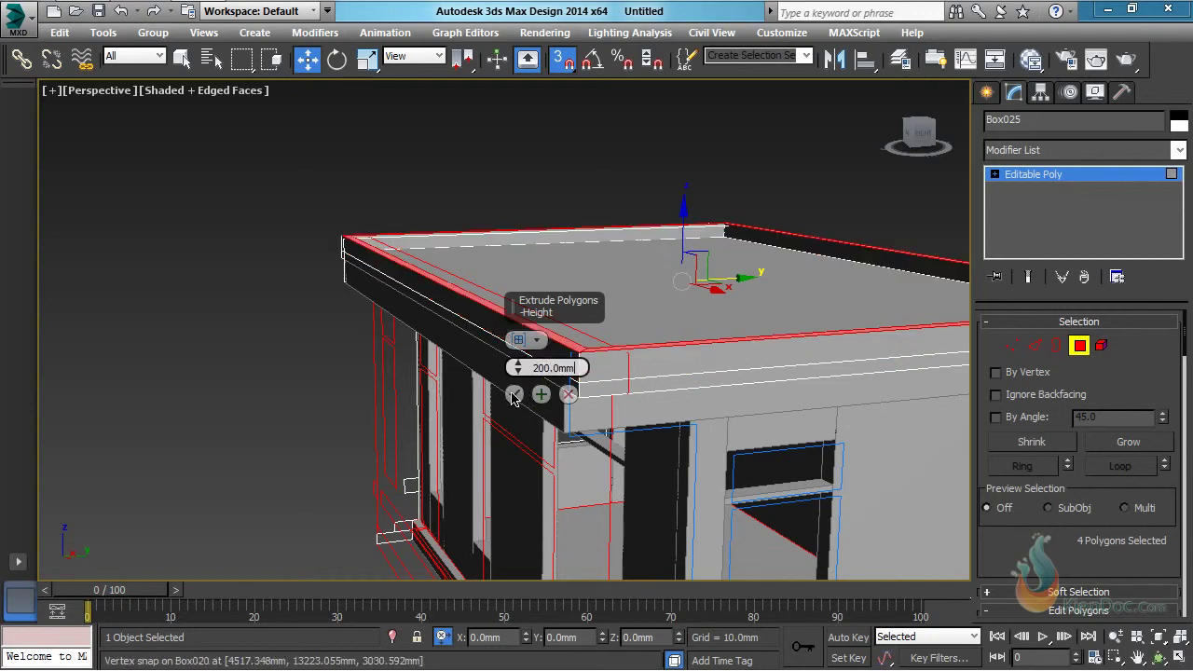
left_click(512, 398)
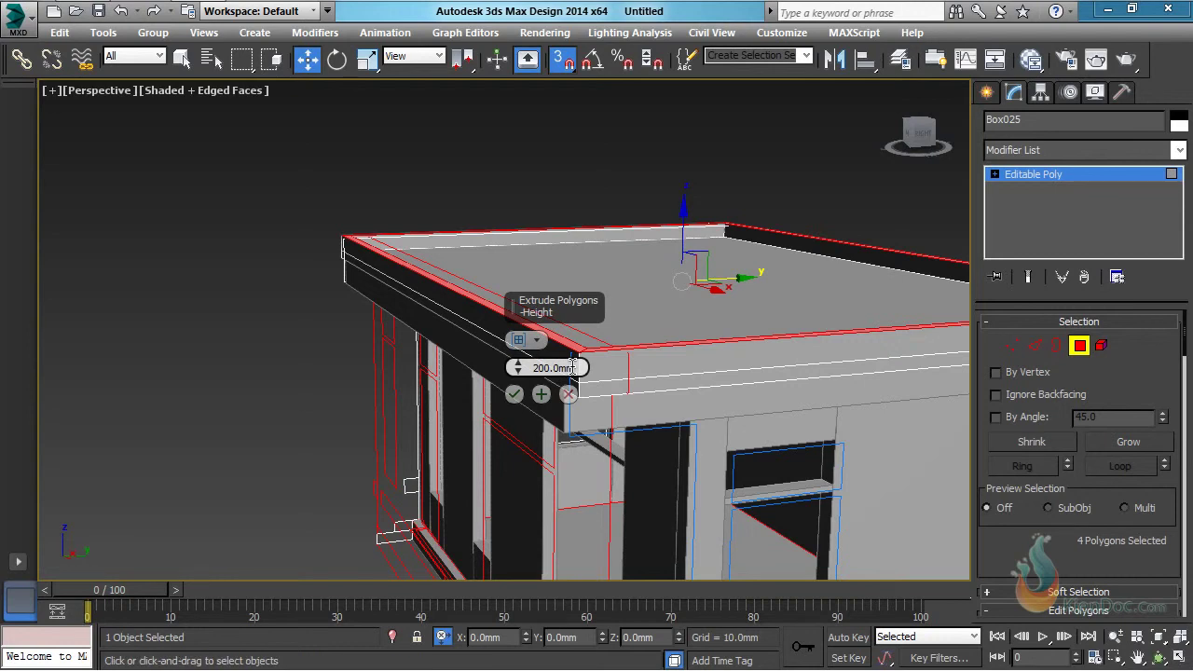
left_click(513, 396)
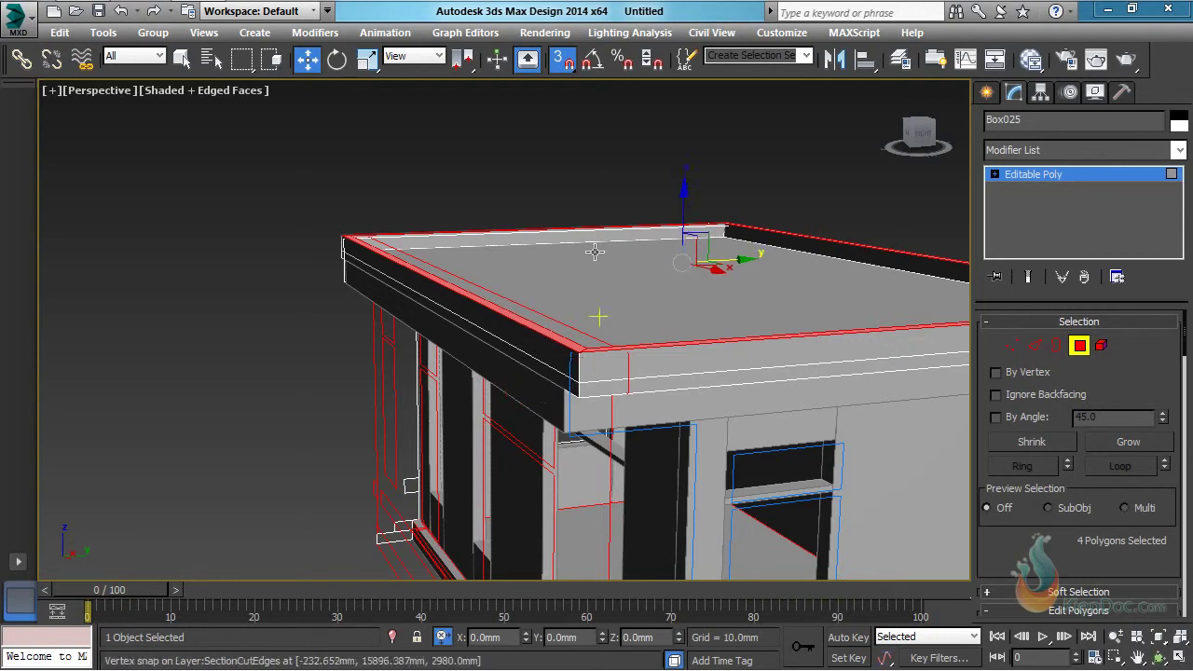
Step: Create the planter's base as a 1500 by 200 mm box over the red outline at the side wall's foot, with height -10 mm
middle_click_drag(632, 200, 641, 181, "alt")
left_click_drag(681, 167, 562, 310)
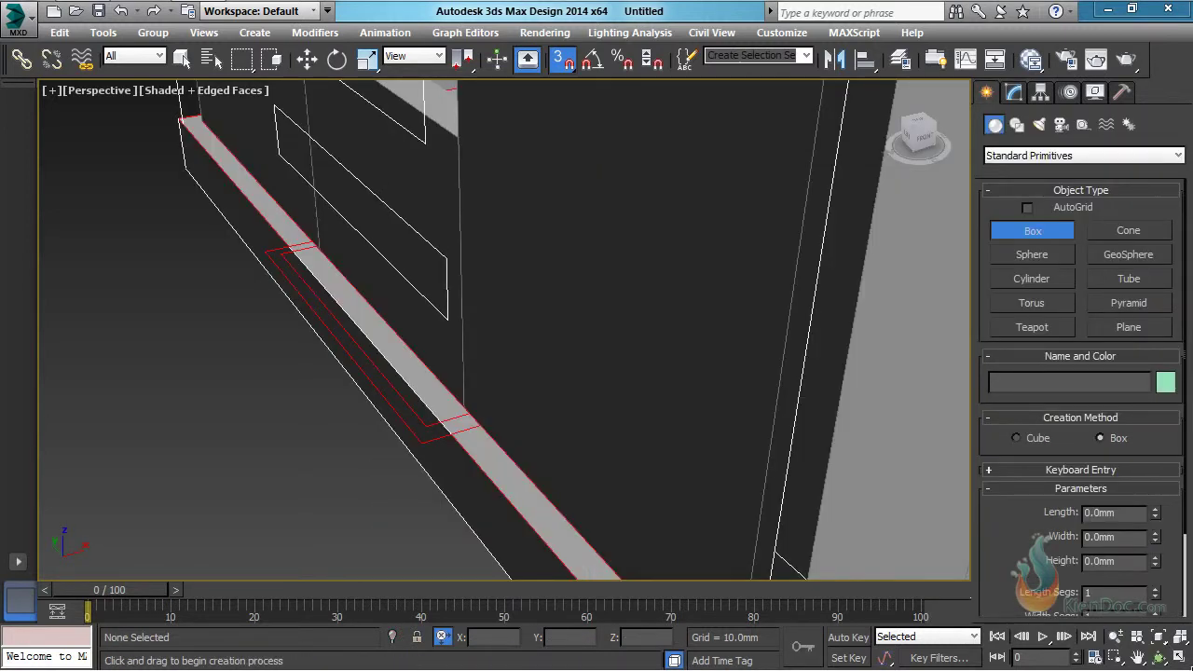
middle_click_drag(391, 321, 460, 304)
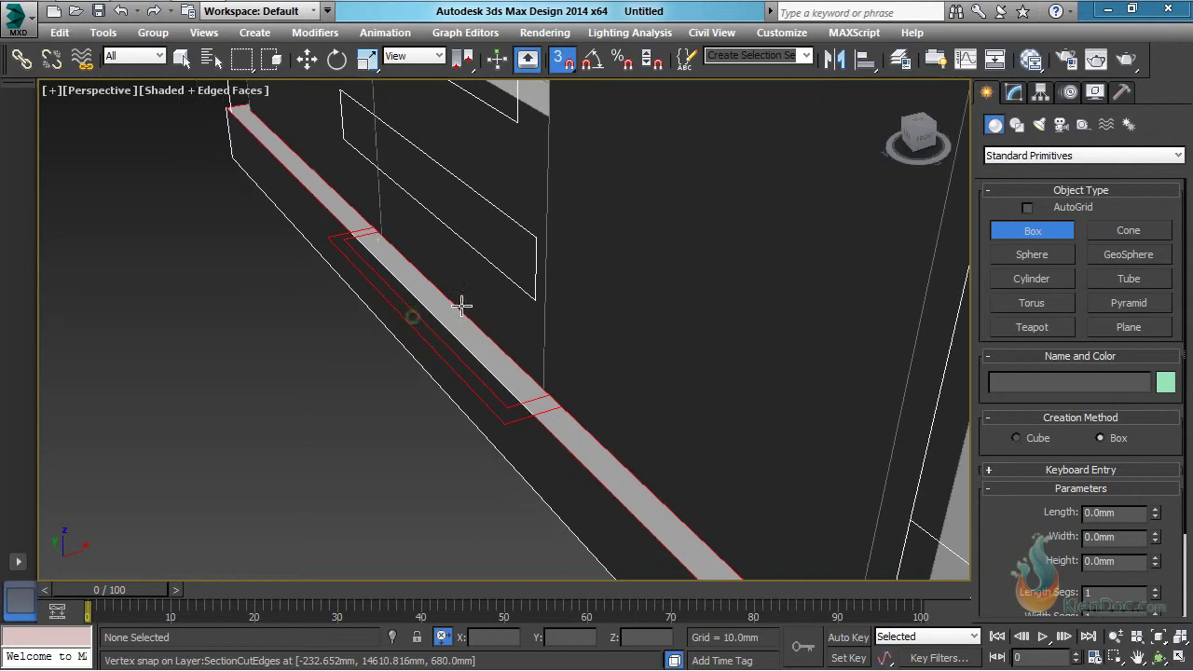
scroll(382, 226, "up", 5)
left_click_drag(298, 230, 323, 432)
scroll(323, 432, "down", 3)
middle_click_drag(323, 431, 311, 277)
left_click_drag(311, 277, 505, 446)
scroll(525, 513, "up", 3)
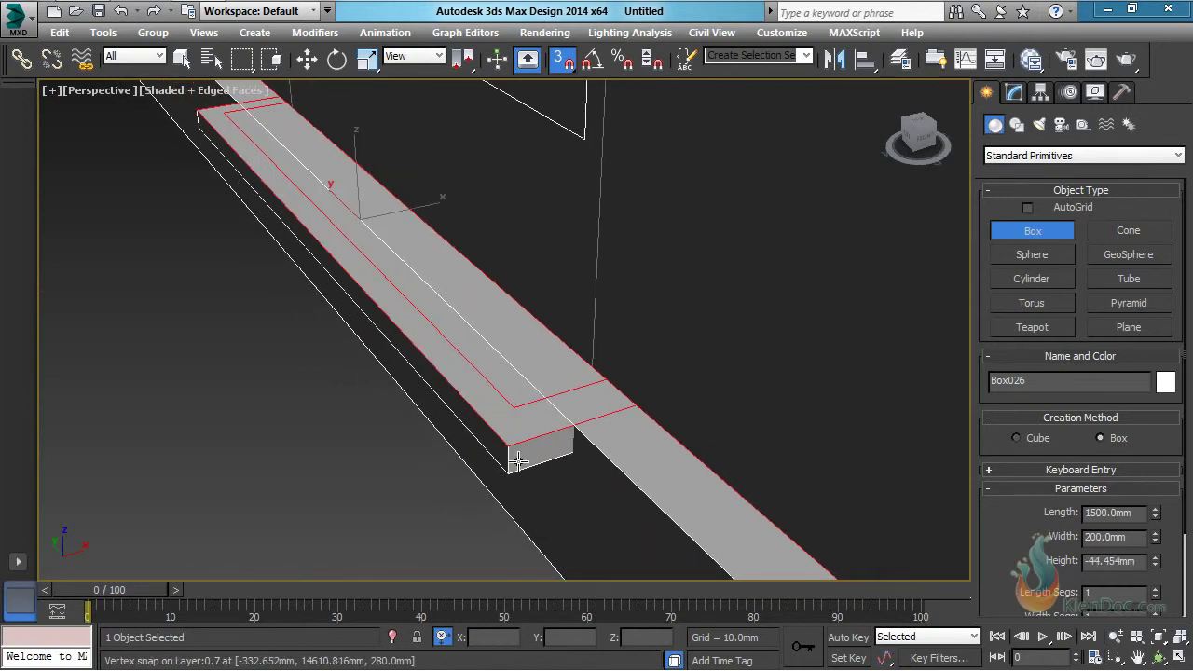
double_click(1142, 560)
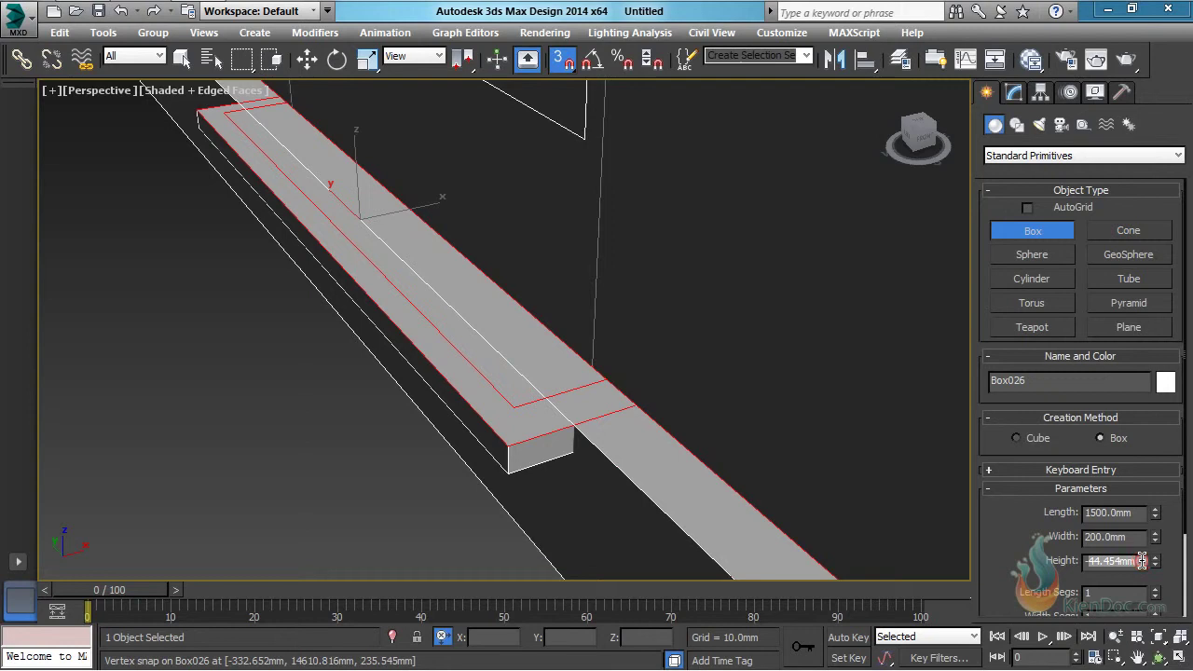
type("-10")
key("Return")
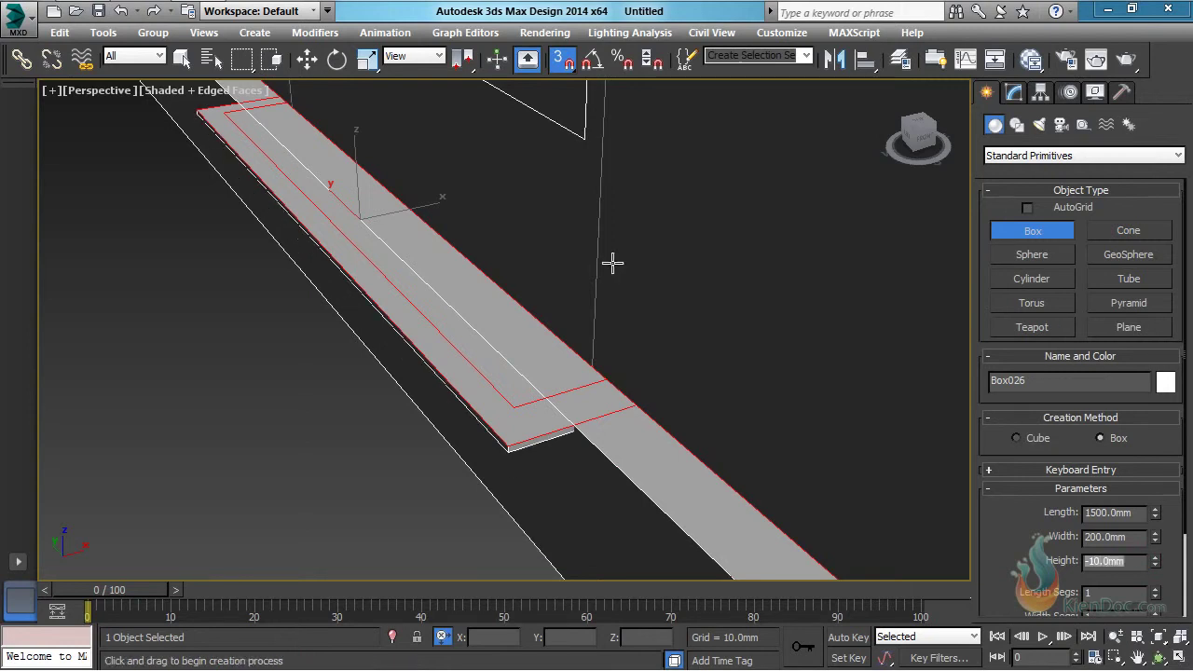
Step: Add a box 50 mm long and 150 mm wide at the far end of the base plate, with a height of 190 mm
middle_click_drag(403, 273, 522, 352)
middle_click_drag(370, 259, 560, 317, "alt")
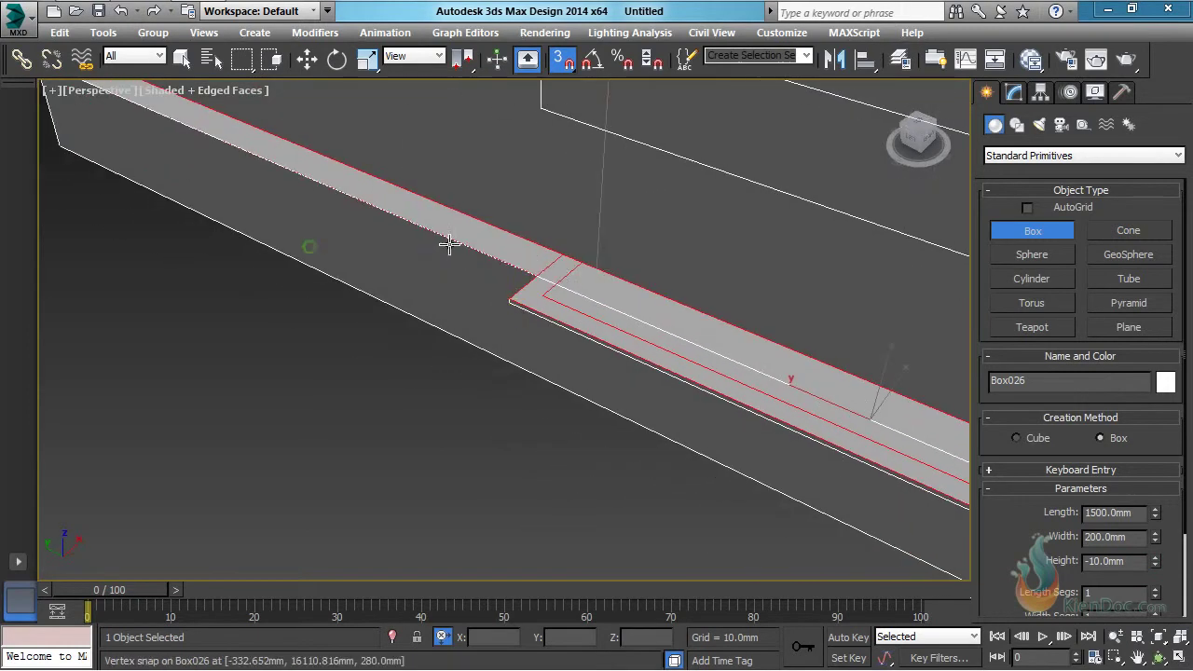
scroll(574, 278, "up", 4)
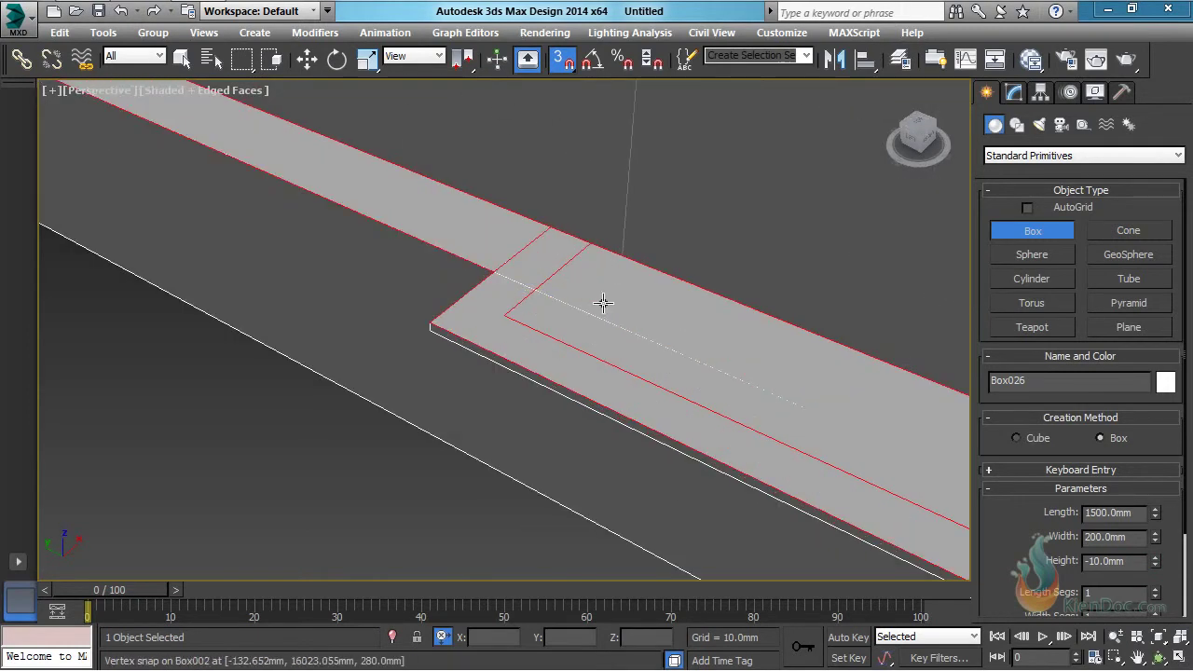
left_click_drag(554, 230, 515, 318)
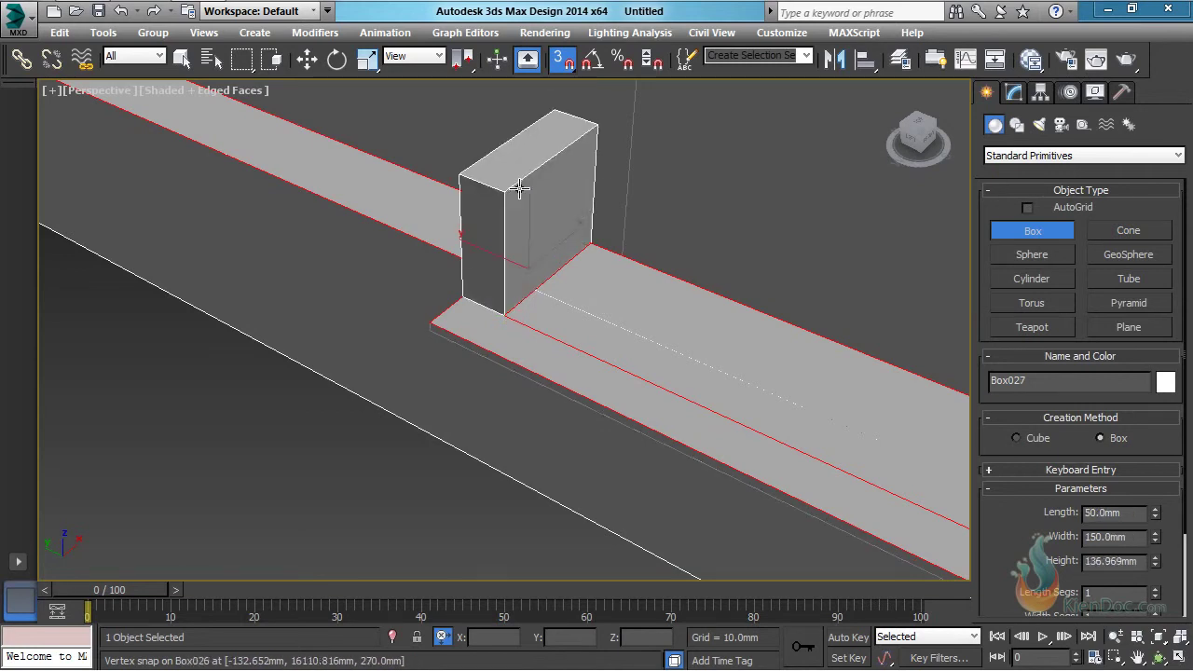
left_click(519, 189)
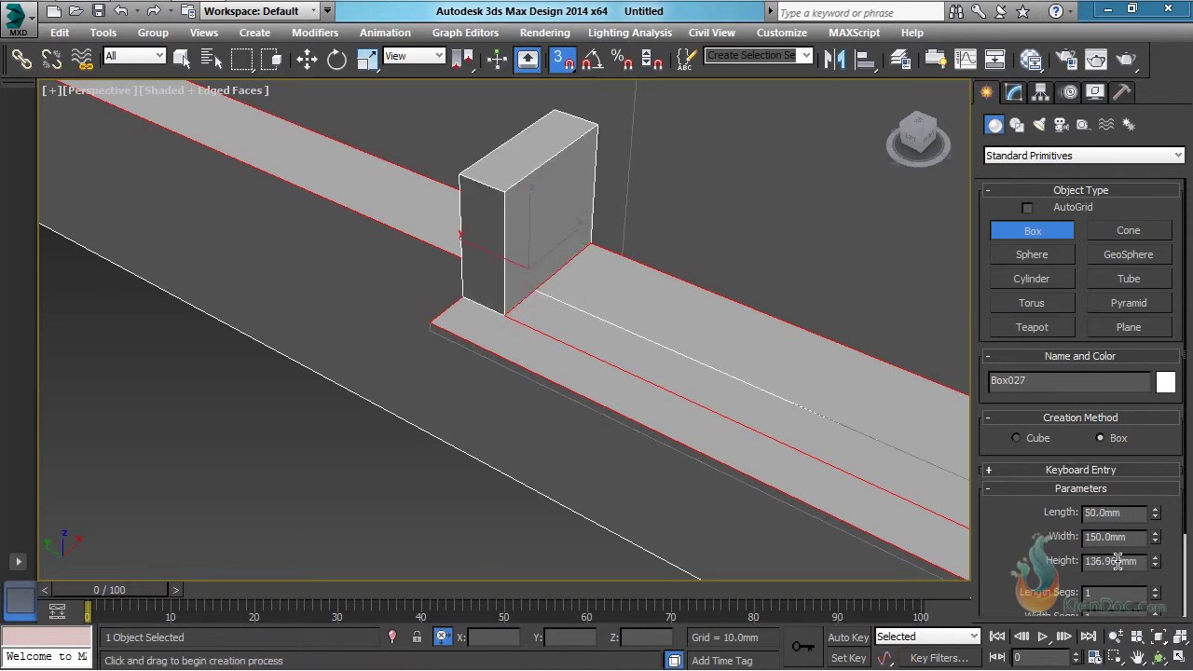
type("190")
key("Return")
Step: Add a front panel box 1500 mm long and 50 mm wide along the base plate's outer edge, with a height of 190 mm
middle_click_drag(349, 262, 388, 279)
left_click_drag(198, 178, 816, 452)
left_click(793, 338)
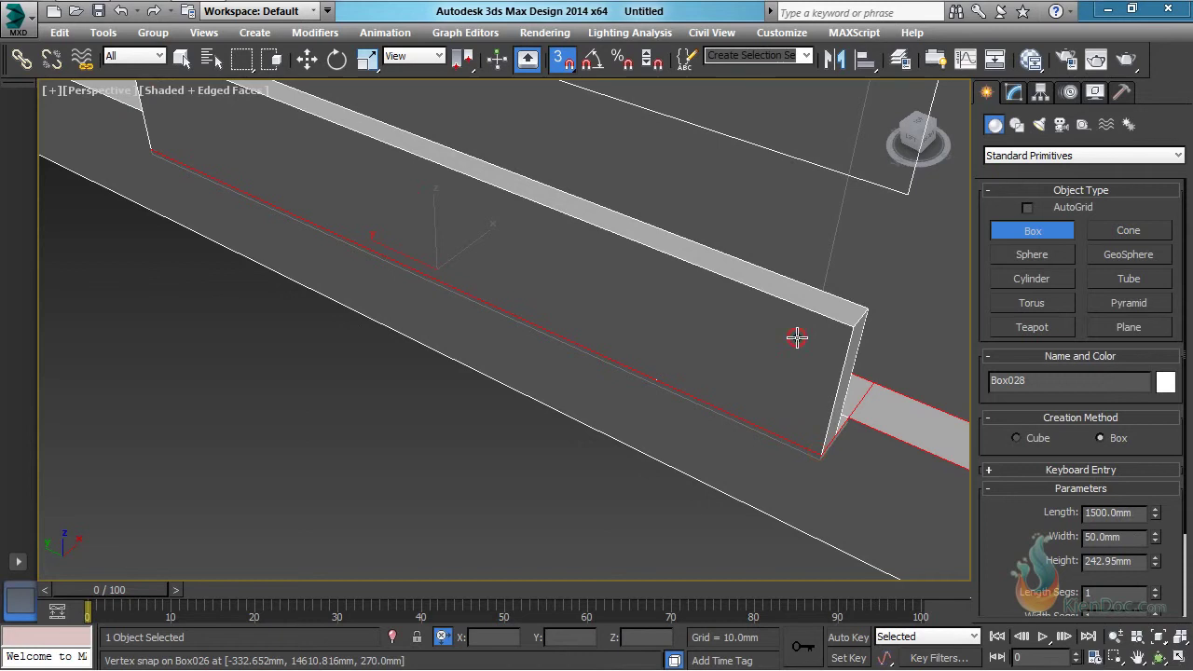
double_click(1116, 562)
type("1")
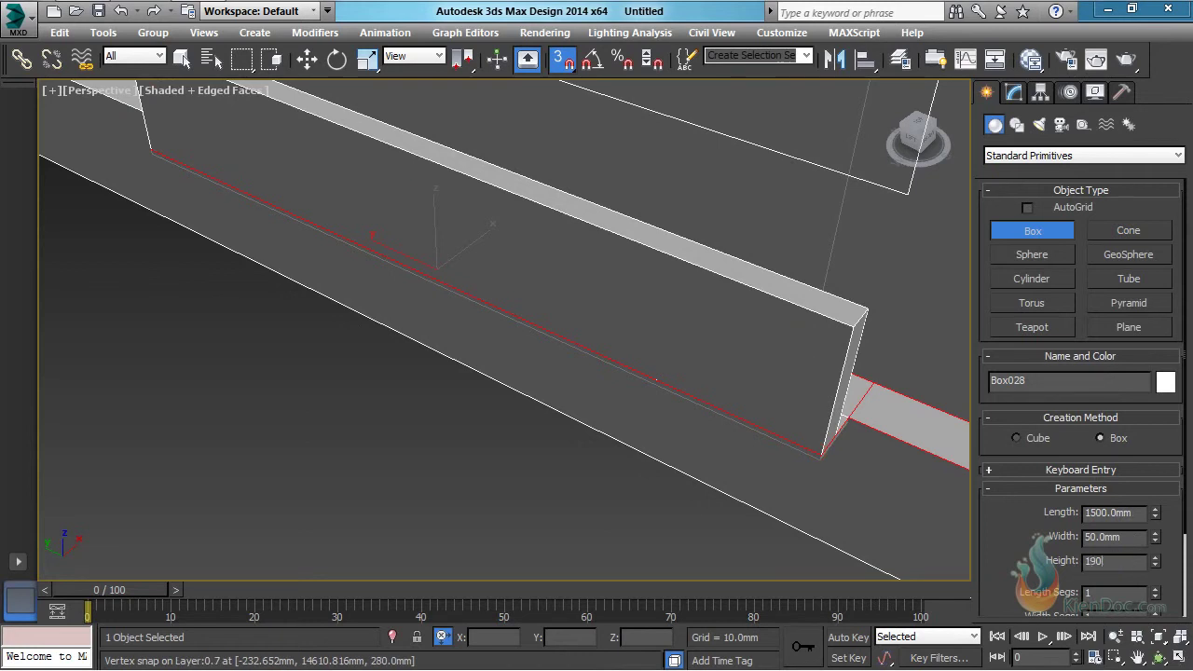
type("90")
key("Return")
Step: Add a box about 74 mm long and 150 mm wide at the near end, snapping its height to the front panel's top
middle_click_drag(845, 288, 640, 223, "alt")
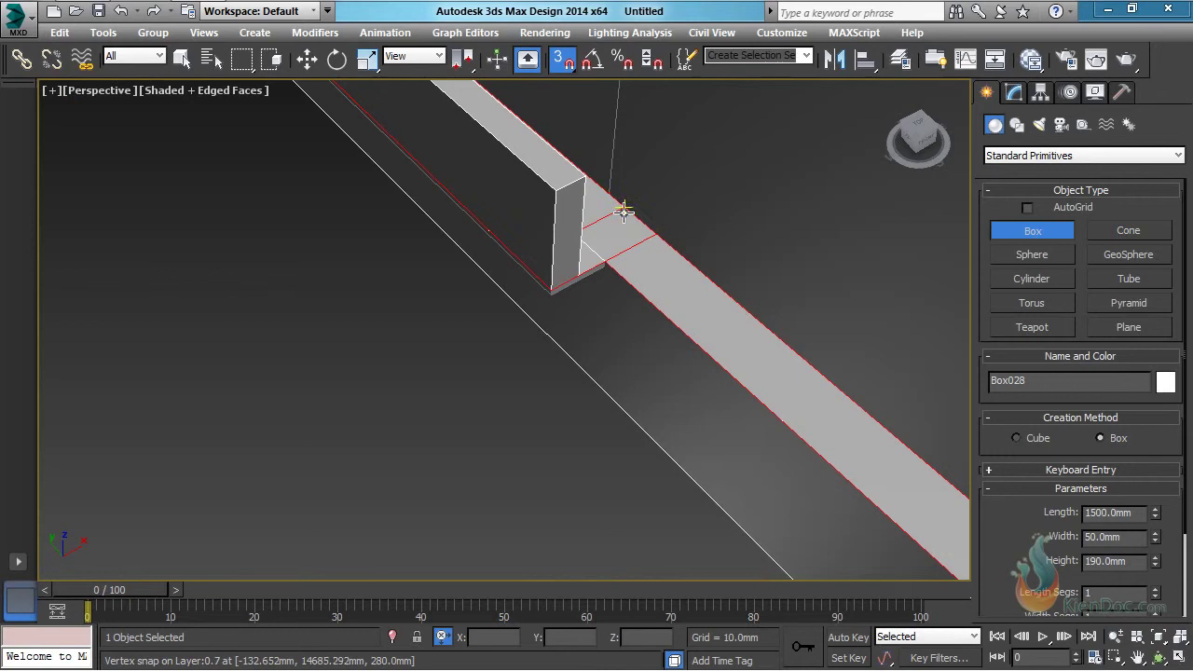
left_click_drag(624, 212, 583, 276)
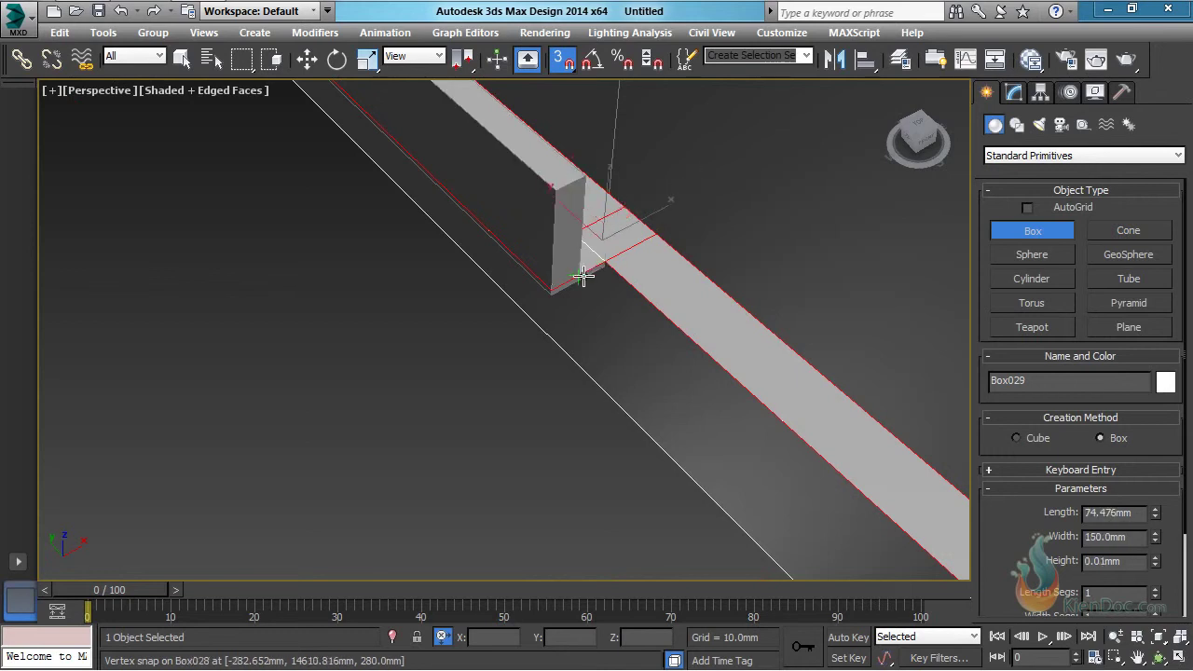
left_click(581, 174)
middle_click_drag(551, 193, 588, 339)
scroll(598, 290, "down", 5)
Step: Select the planter's base plate, front panel and two end boxes, and group them under the default name
key("w")
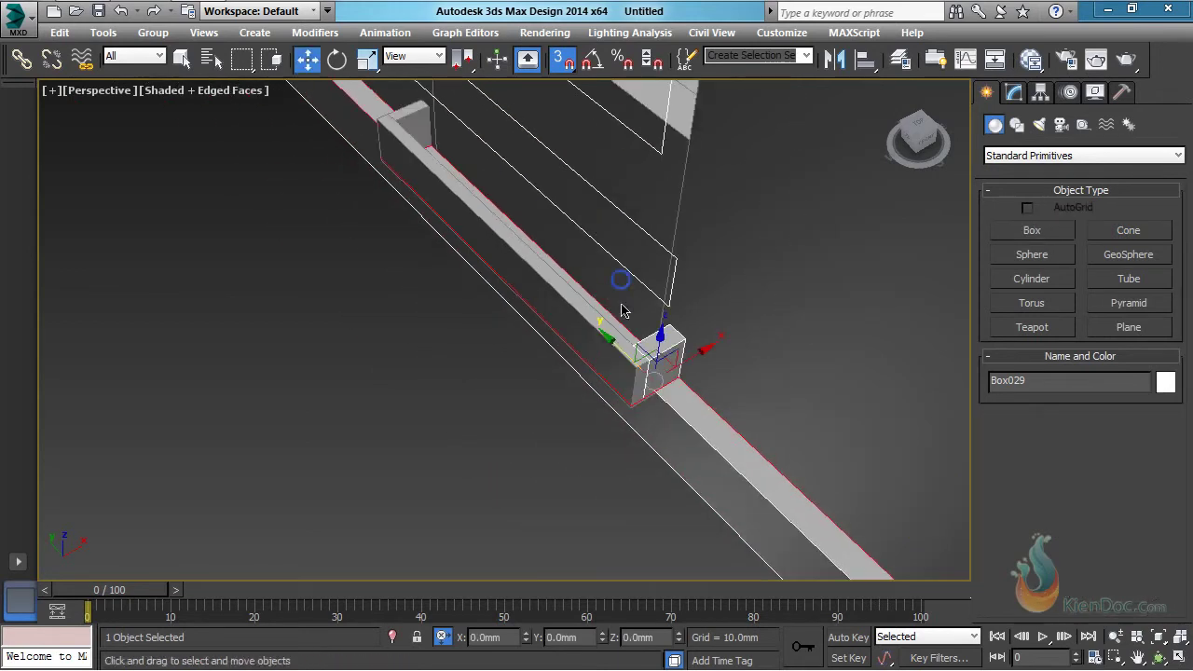
scroll(621, 344, "up", 2)
left_click(608, 332, "ctrl")
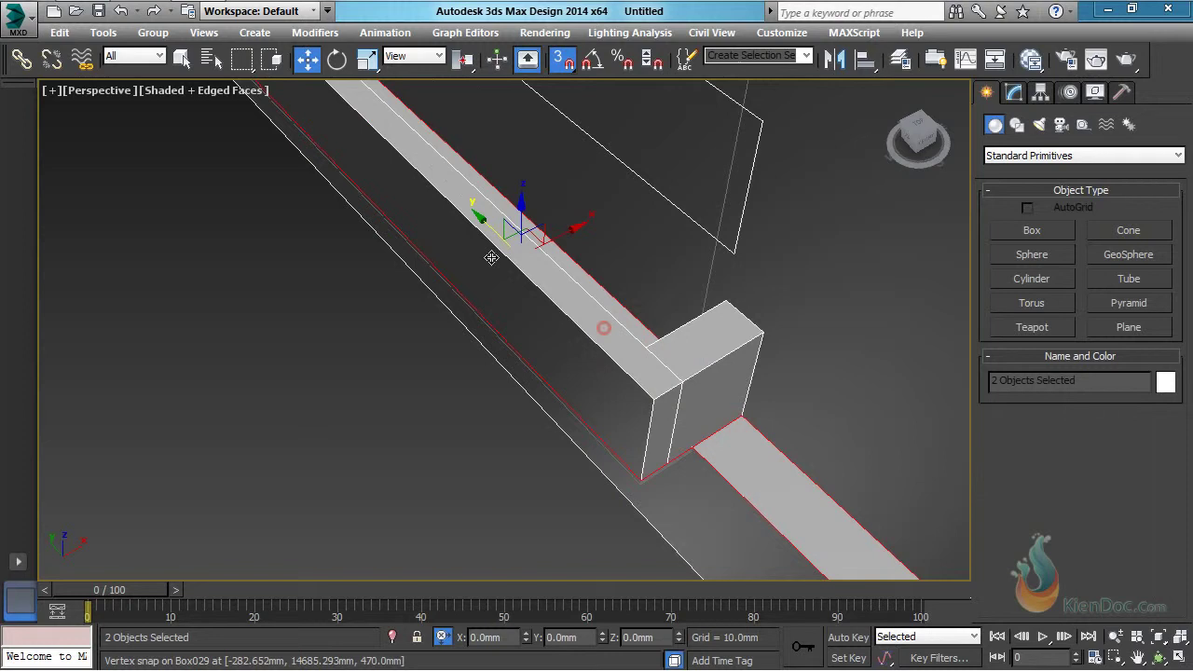
middle_click_drag(457, 207, 699, 492)
left_click(579, 368, "ctrl")
middle_click_drag(580, 416, 607, 346, "alt")
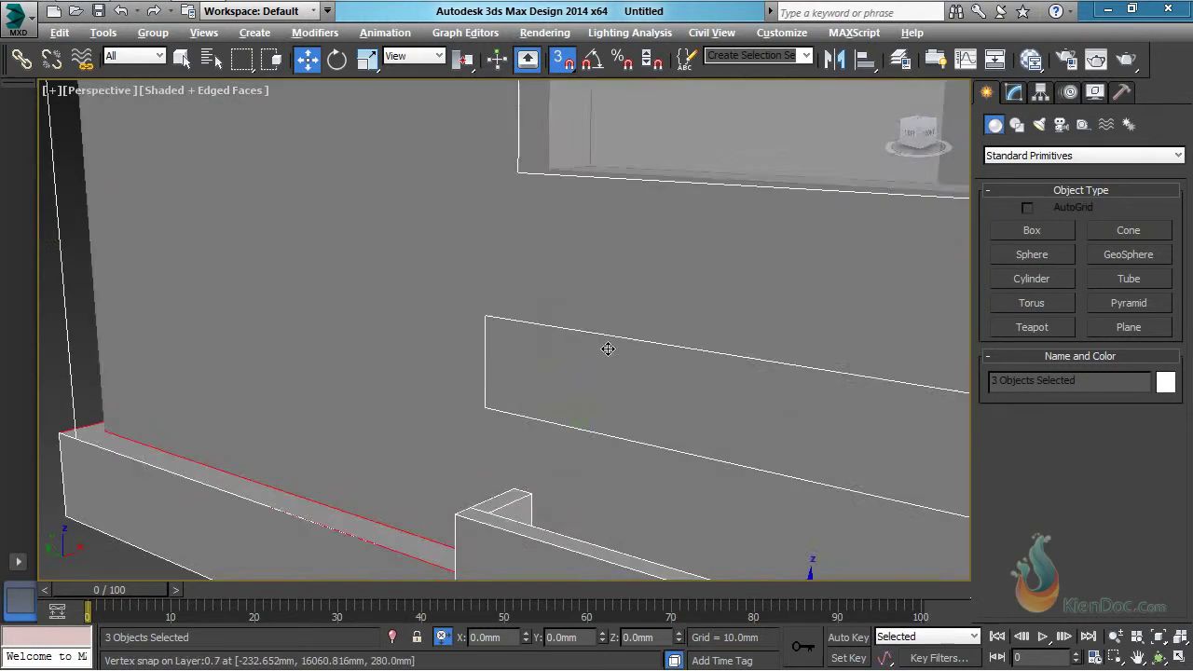
middle_click_drag(585, 452, 591, 243, "alt")
middle_click_drag(570, 317, 582, 258, "alt")
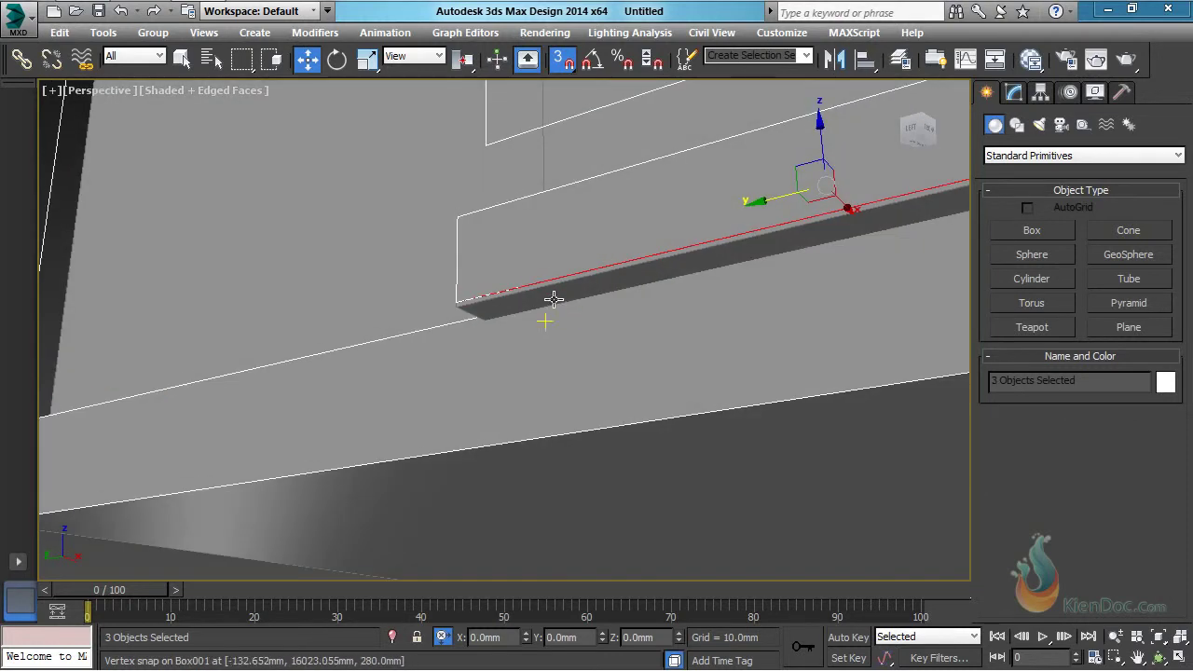
left_click(591, 199, "ctrl")
middle_click_drag(591, 199, 326, 210, "alt")
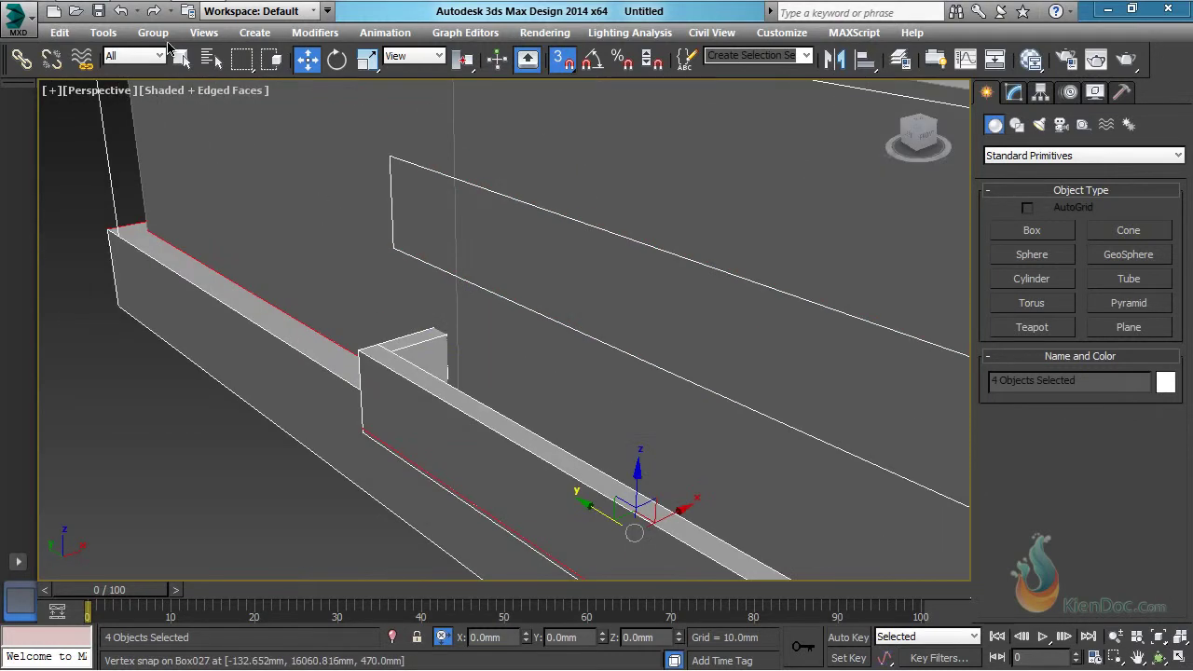
left_click(153, 32)
left_click(168, 52)
left_click(620, 384)
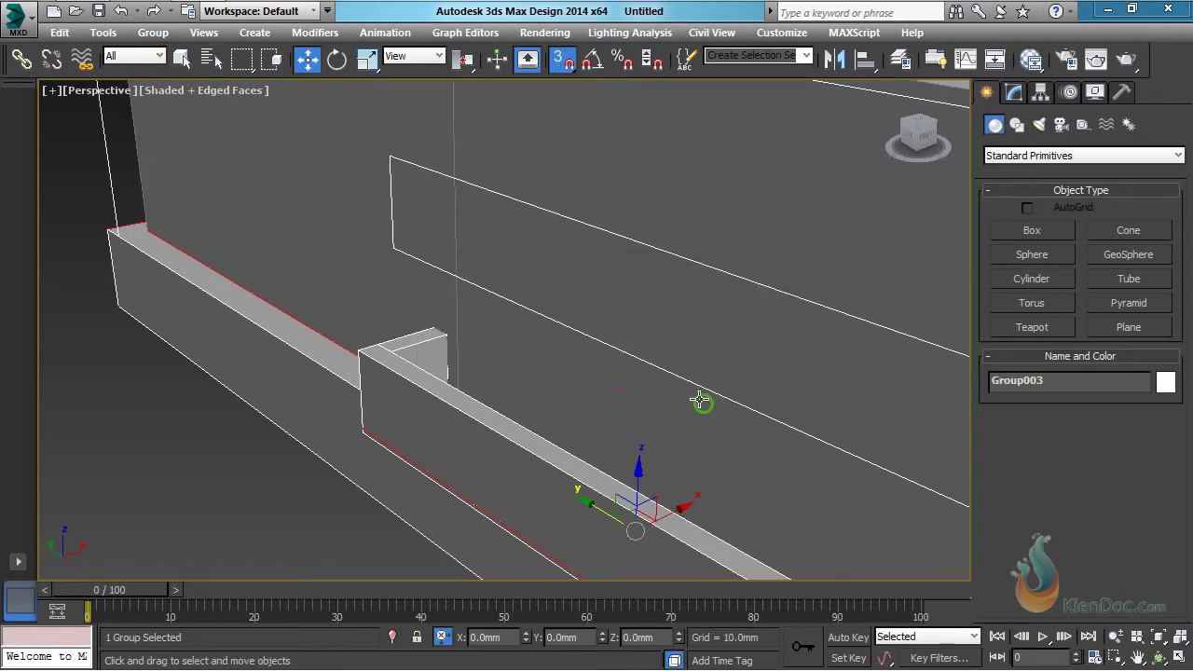
Step: Raise the planter group along Z to just below the side window, snapping its top to the reference drawing's 880 mm level
middle_click_drag(620, 384, 619, 348, "alt")
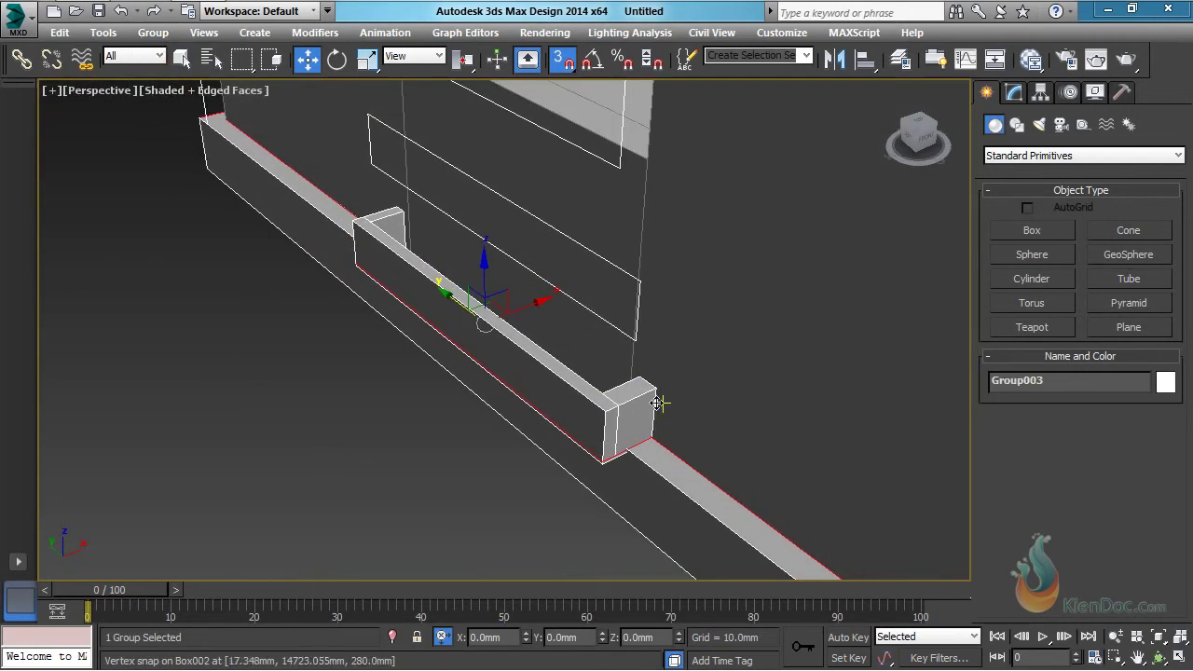
key("space")
left_click_drag(482, 266, 482, 179)
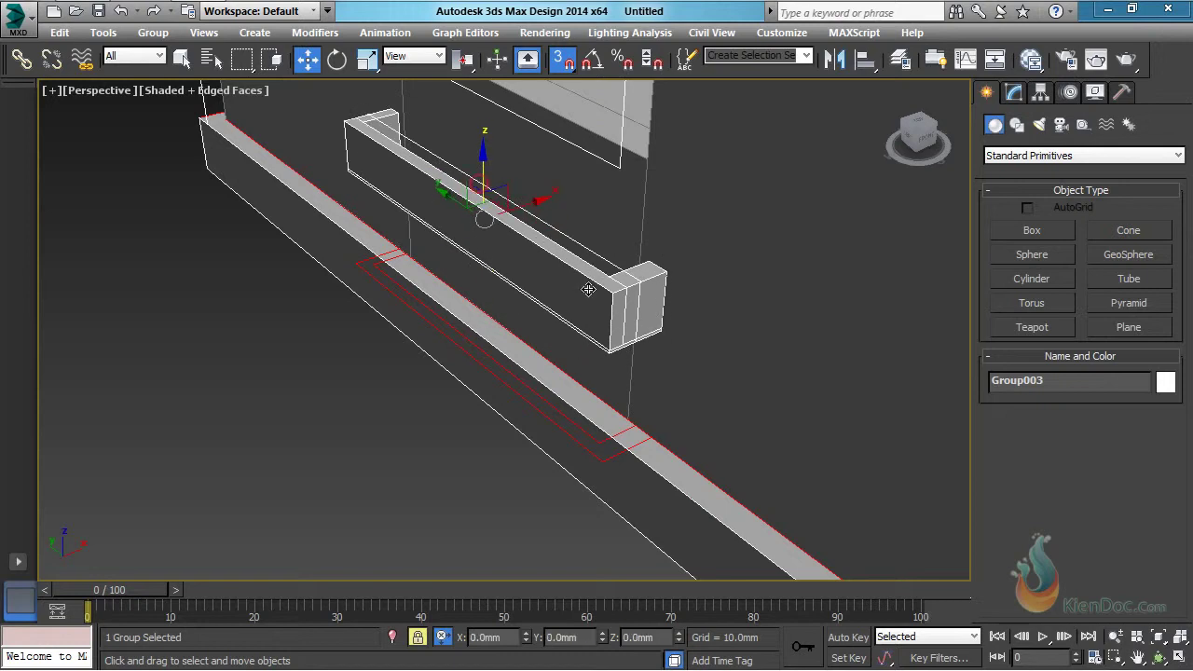
middle_click_drag(598, 295, 596, 325)
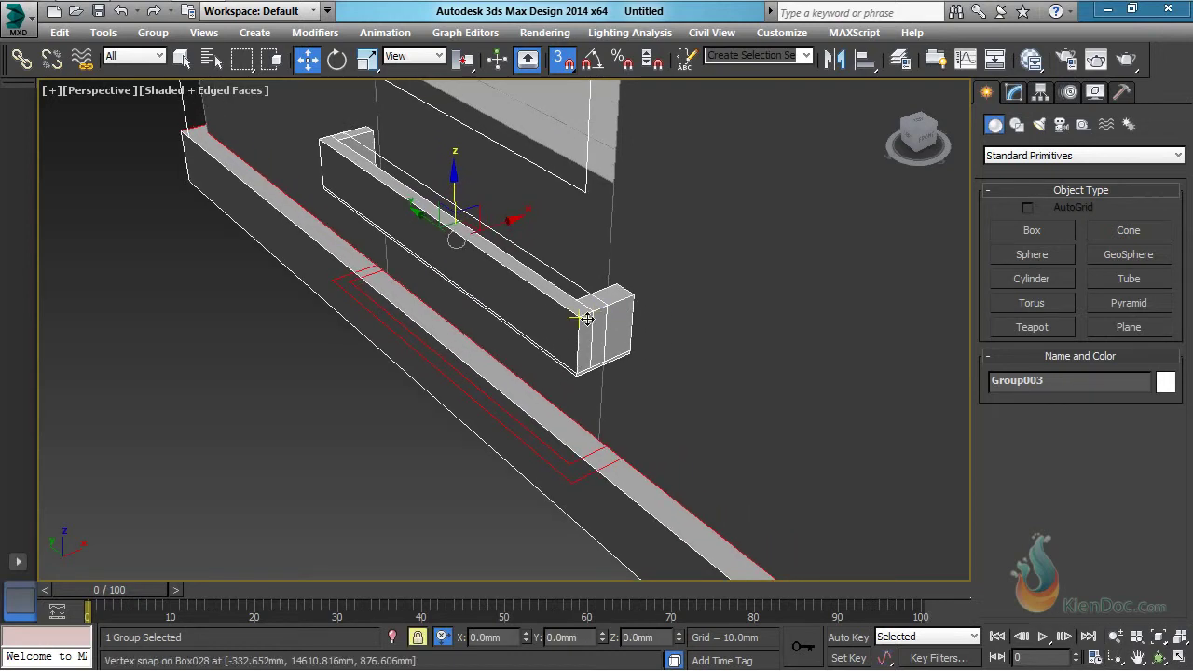
mouse_move(587, 319)
left_mouse_down()
mouse_move(551, 379)
mouse_move(597, 304)
left_mouse_up()
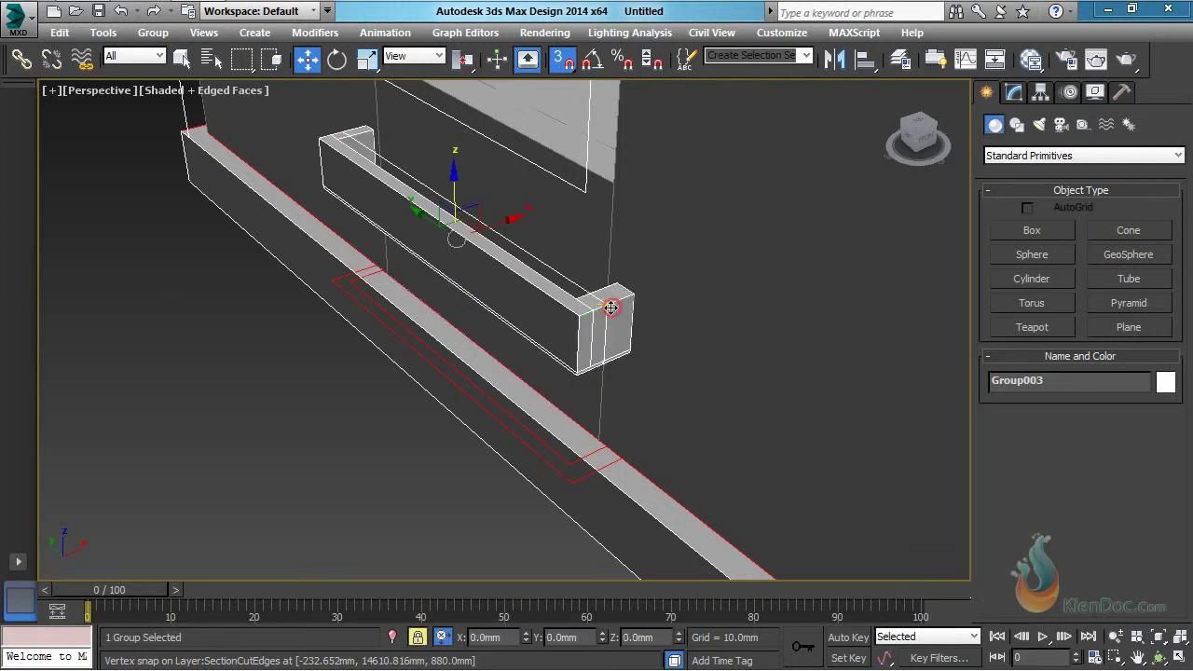
Step: Turn off snapping and make one independent copy of the planter group, placed outside the house corner by the adjacent wall
middle_click_drag(611, 307, 479, 292, "alt")
scroll(466, 252, "down", 10)
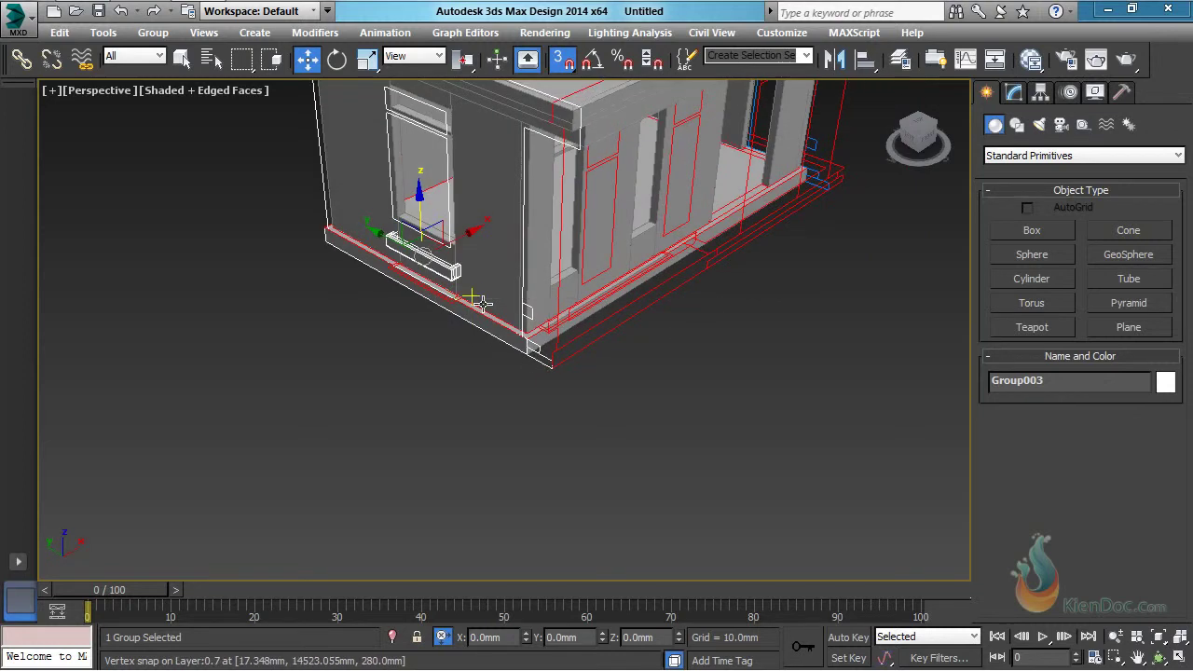
key("s")
left_click_drag(382, 236, 551, 332, "shift")
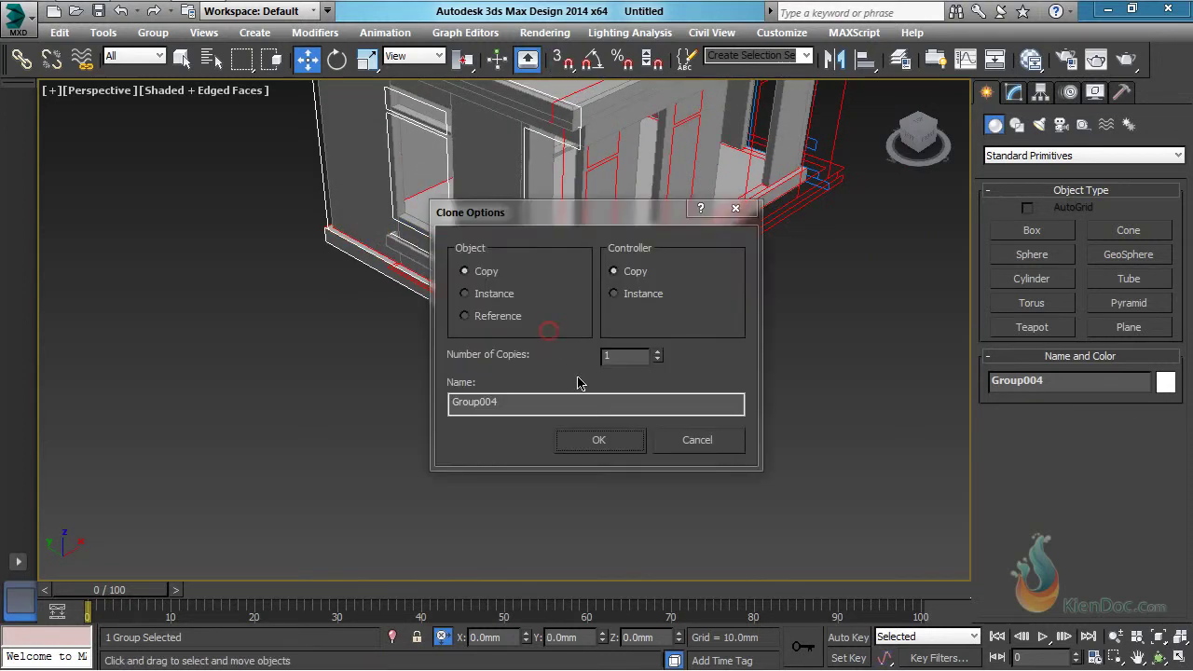
key("Return")
Step: Rotate the copied planter group about Z so it runs parallel to the adjacent wall with its front panel facing outward
middle_click_drag(591, 394, 607, 354)
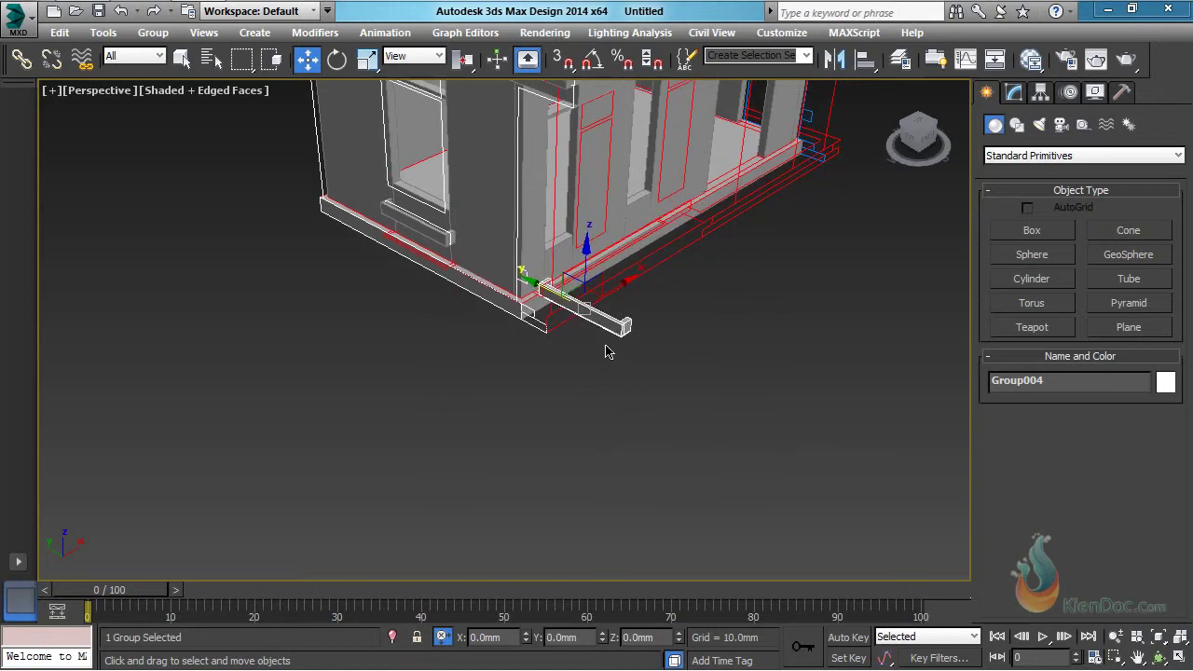
key("e")
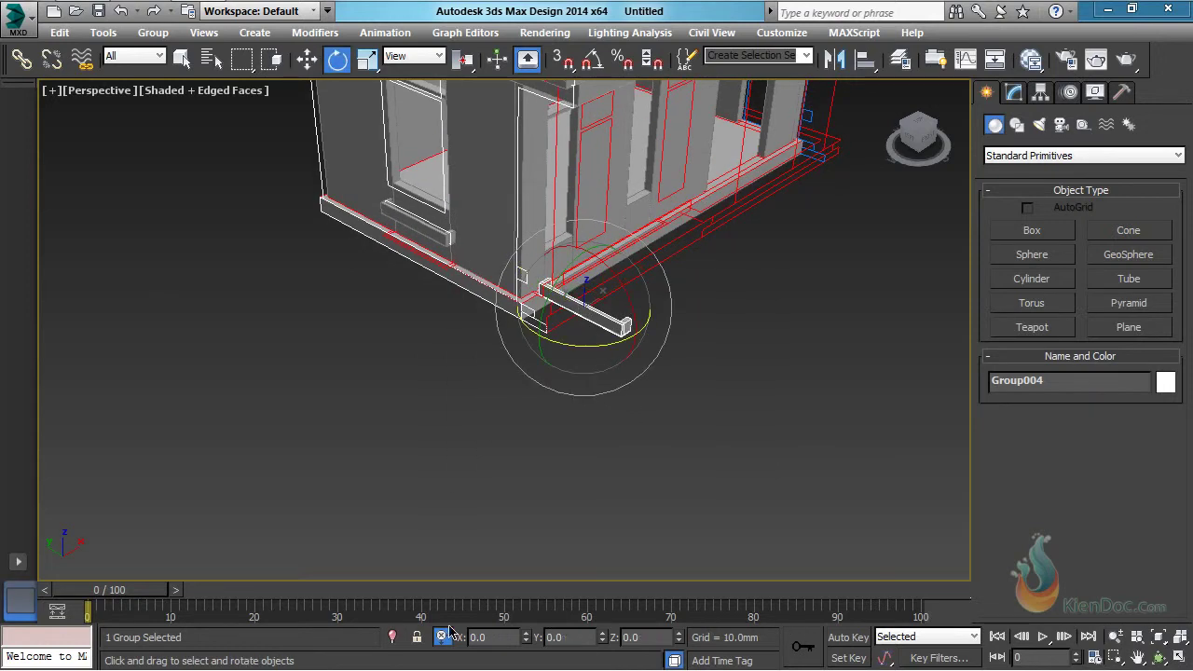
left_click(649, 637)
key("Return")
middle_click_drag(593, 347, 645, 398)
scroll(603, 397, "up", 3)
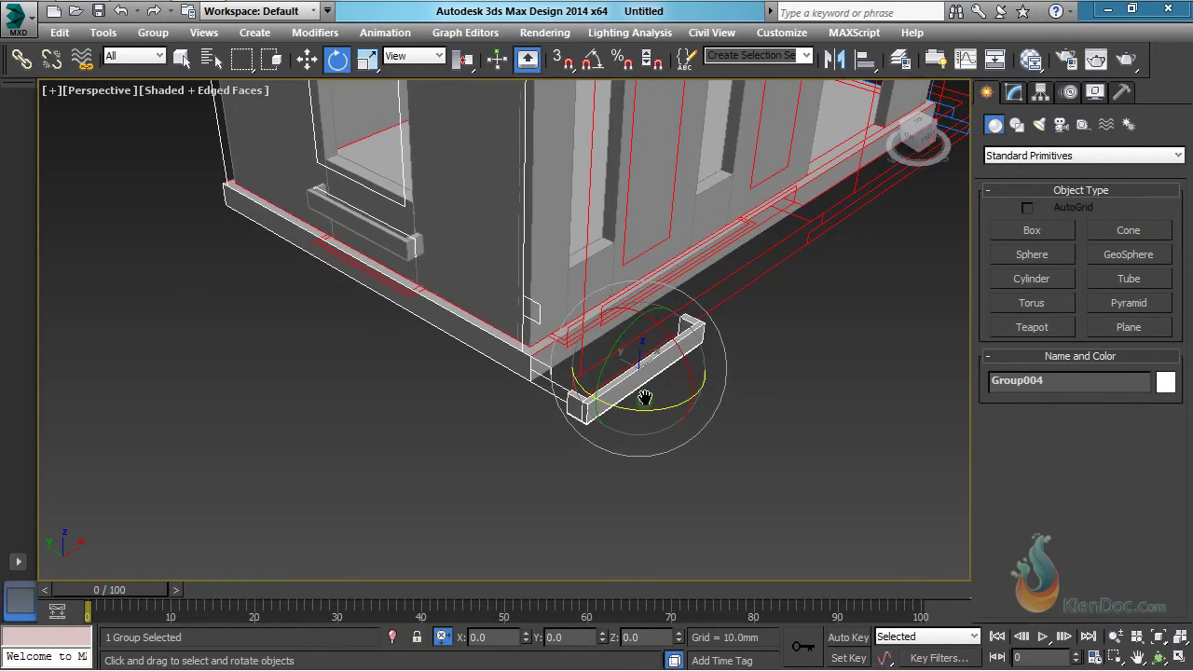
Step: Move the copied planter group to roughly below the first window on the adjacent wall
key("w")
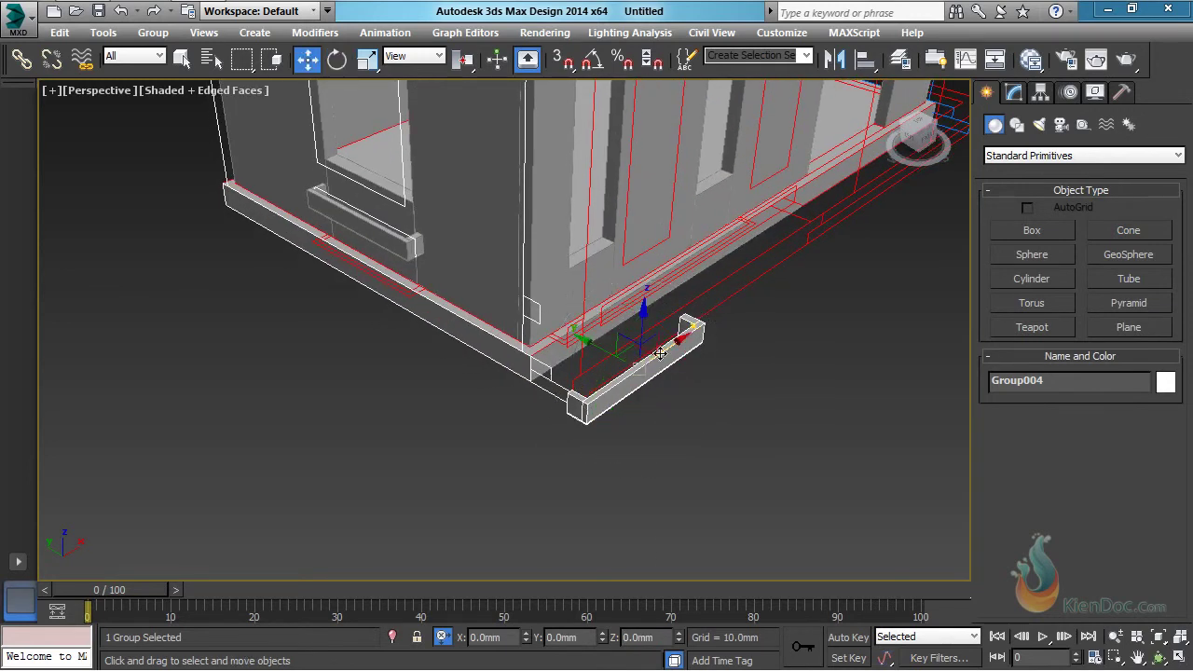
left_click_drag(674, 347, 589, 261)
scroll(547, 284, "up", 3)
middle_click_drag(650, 305, 636, 385)
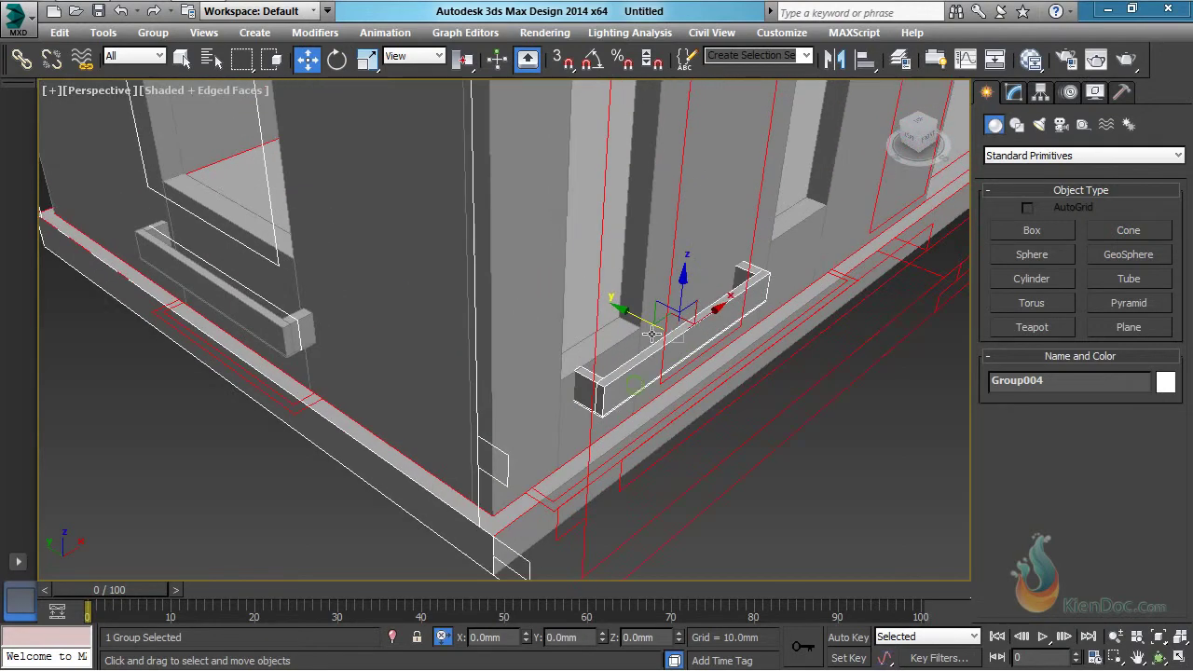
middle_click_drag(745, 329, 705, 333)
Step: Align the copied planter group to the adjacent wall in Y position only, matching the planter's maximum to the wall's minimum
key("alt+a")
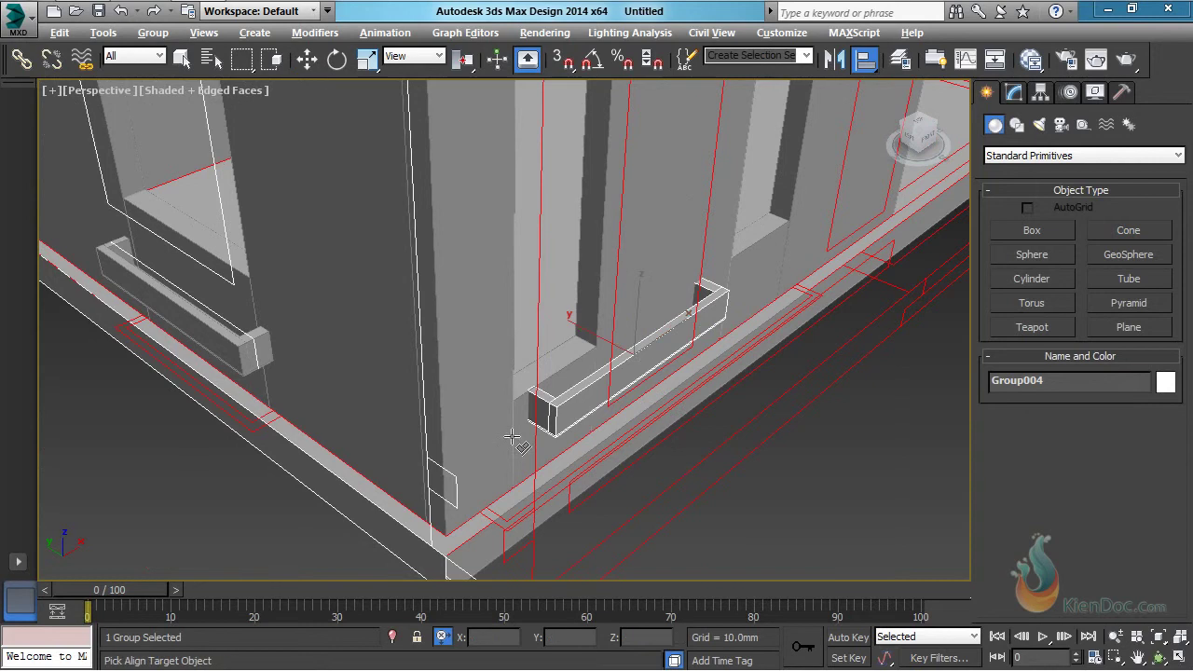
left_click(500, 430)
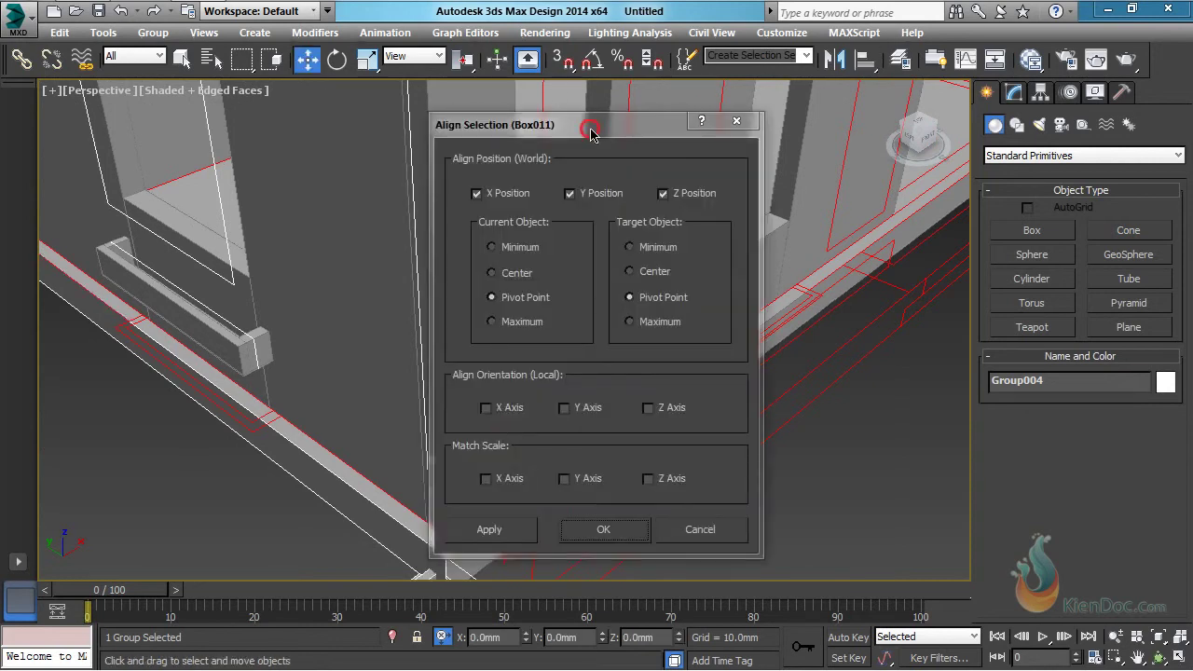
left_click_drag(590, 134, 201, 103)
left_click(117, 162)
left_click(211, 162)
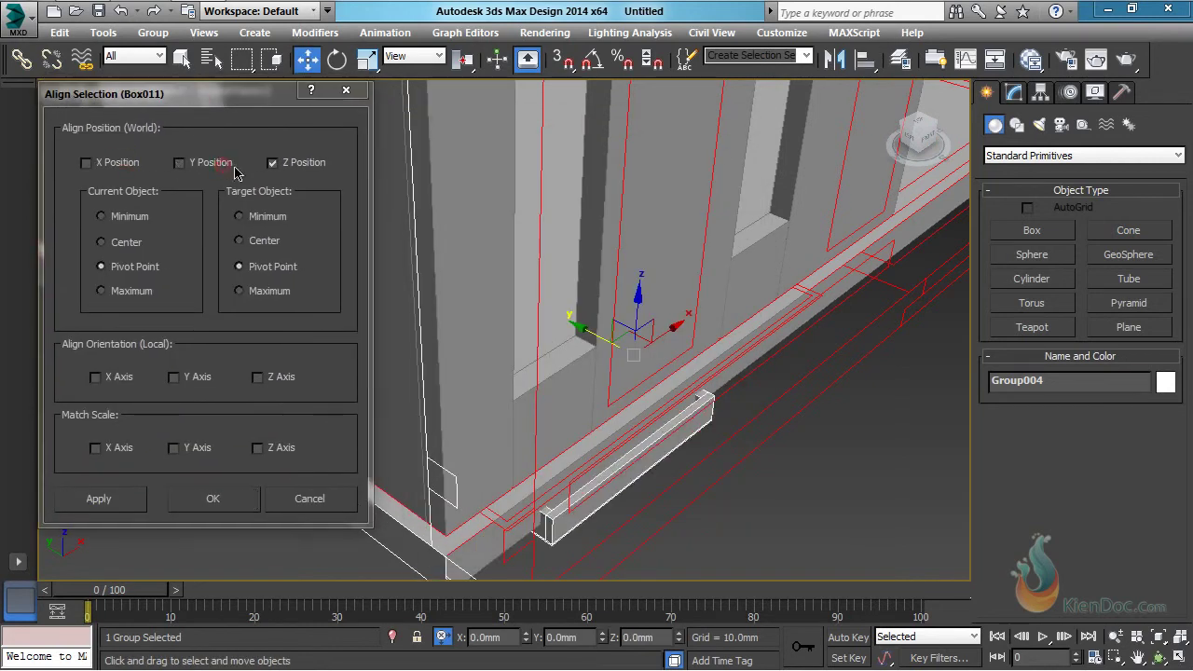
left_click(297, 164)
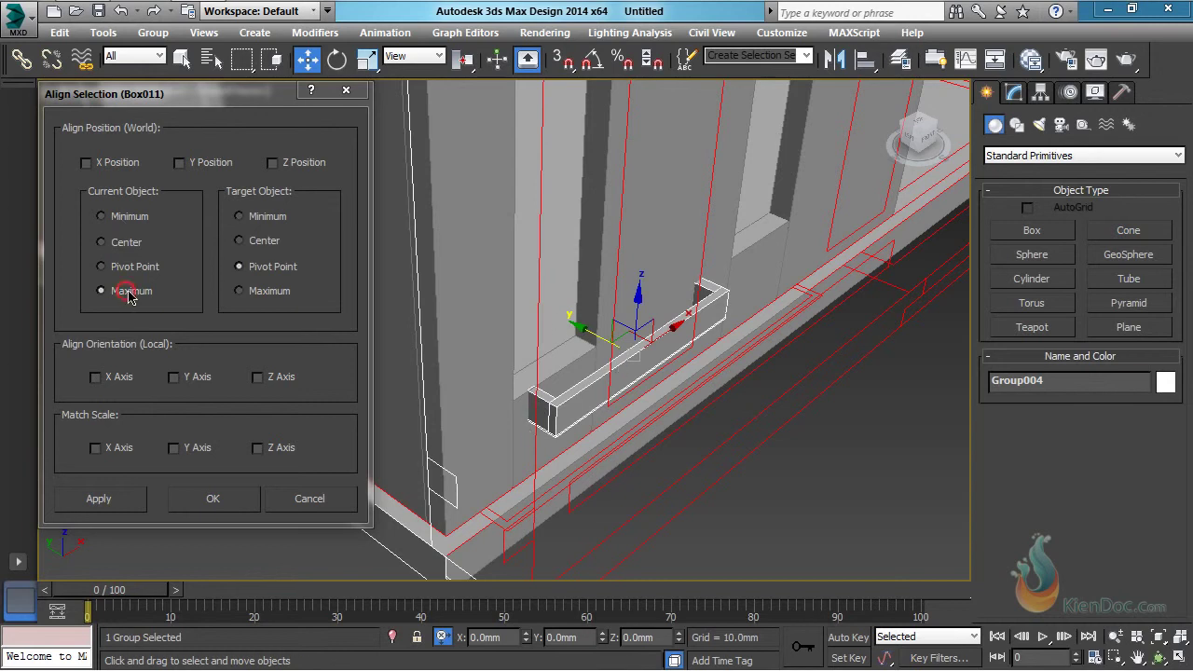
left_click(180, 163)
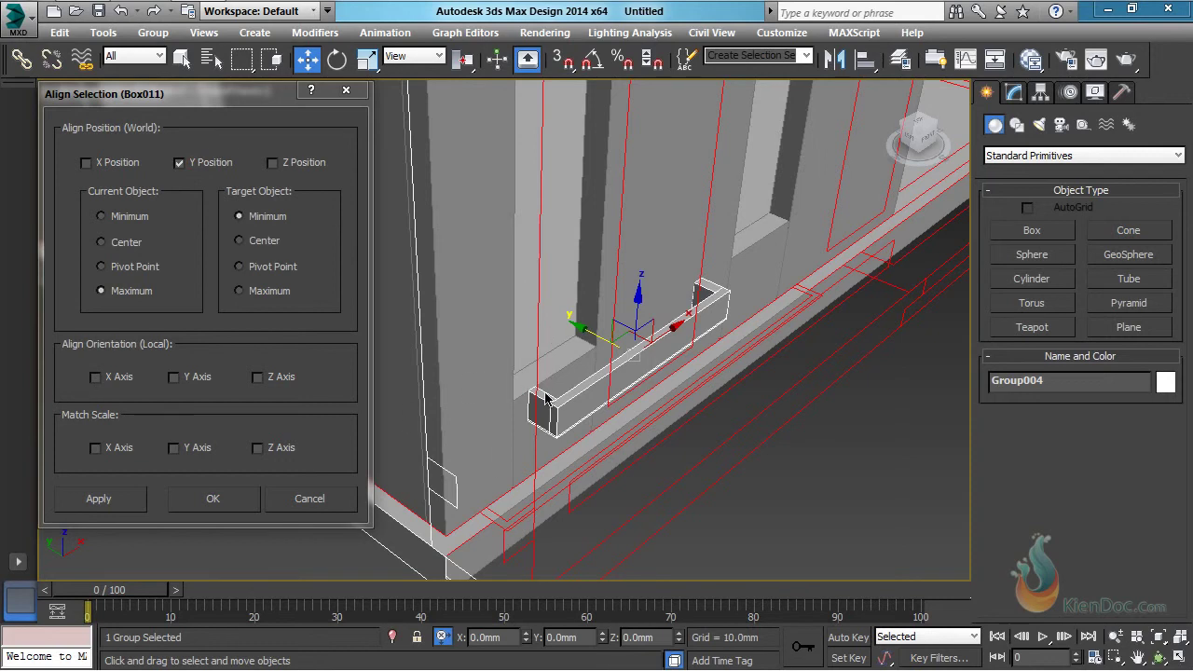
left_click(223, 506)
Step: Add an Edit Poly modifier to the copied planter group and switch to vertex editing
mouse_move(637, 368)
middle_mouse_down("alt")
mouse_move(585, 351)
mouse_move(572, 310)
mouse_move(656, 322)
mouse_move(633, 359)
middle_mouse_up("alt")
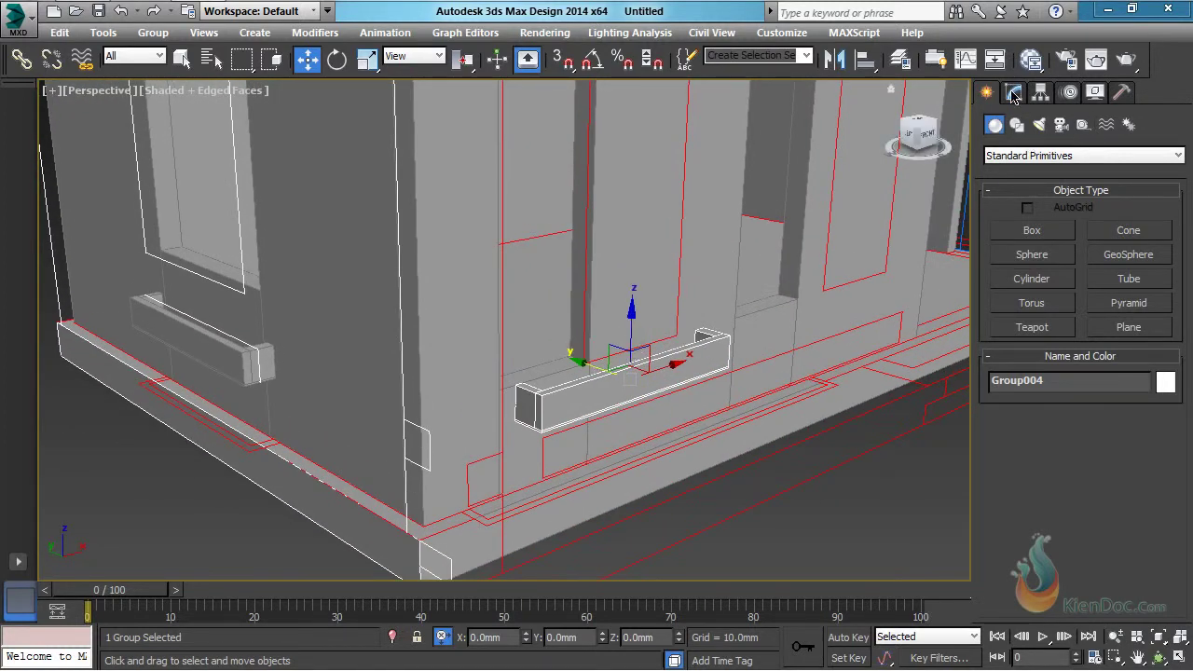
left_click(1013, 92)
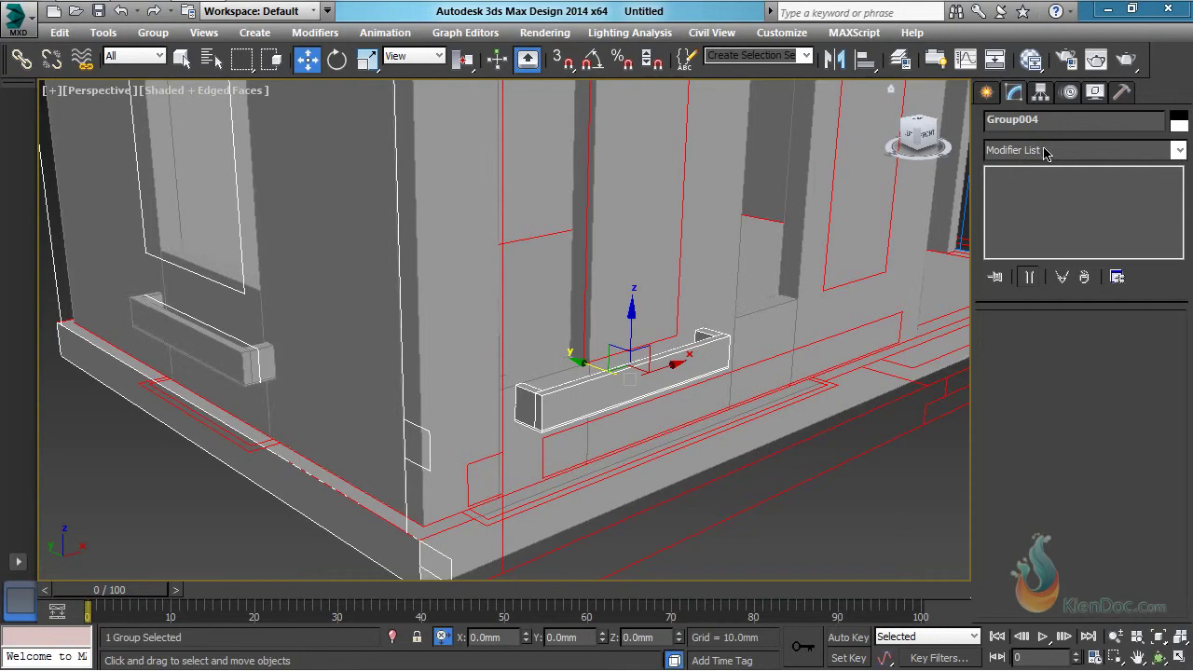
left_click(1045, 150)
key("e")
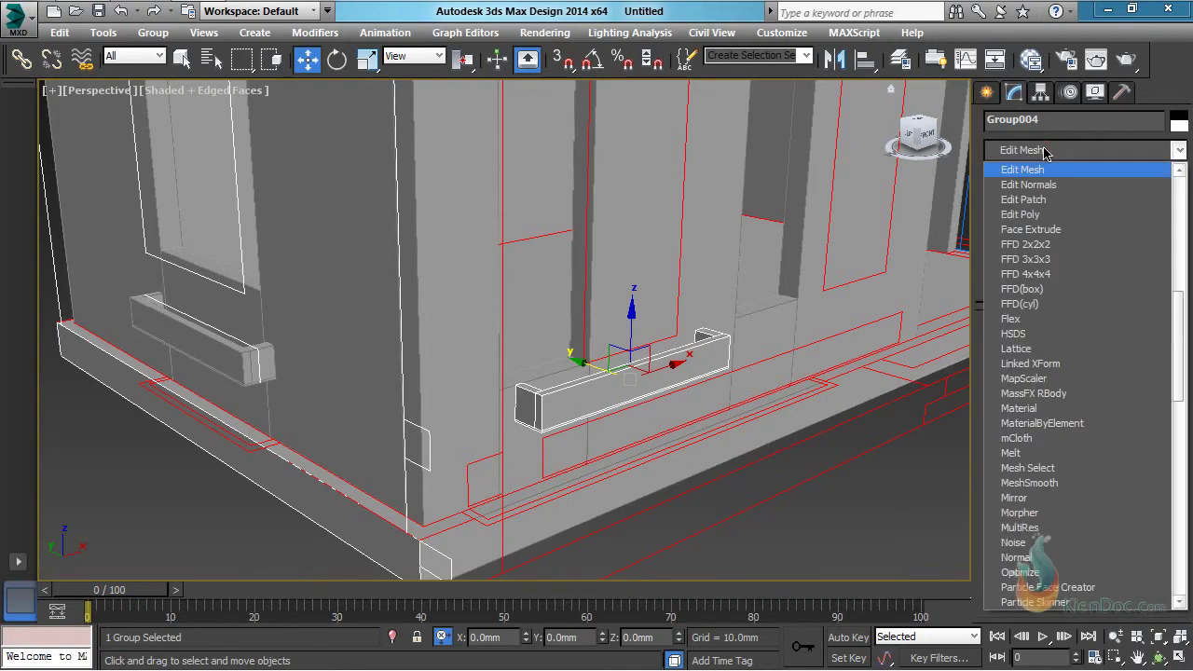
left_click(1021, 216)
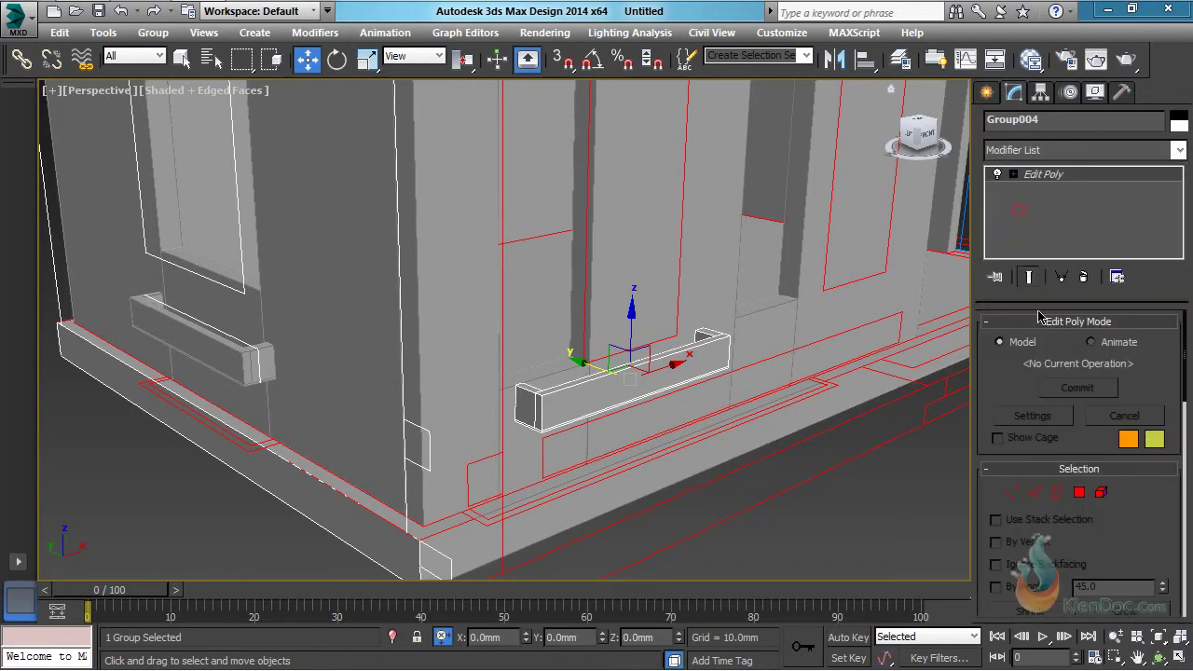
left_click(1018, 498)
Step: Turn on snapping and move the vertices at the planter's corner-side end along X to the reference drawing's planter end
middle_click_drag(587, 419, 518, 404, "alt")
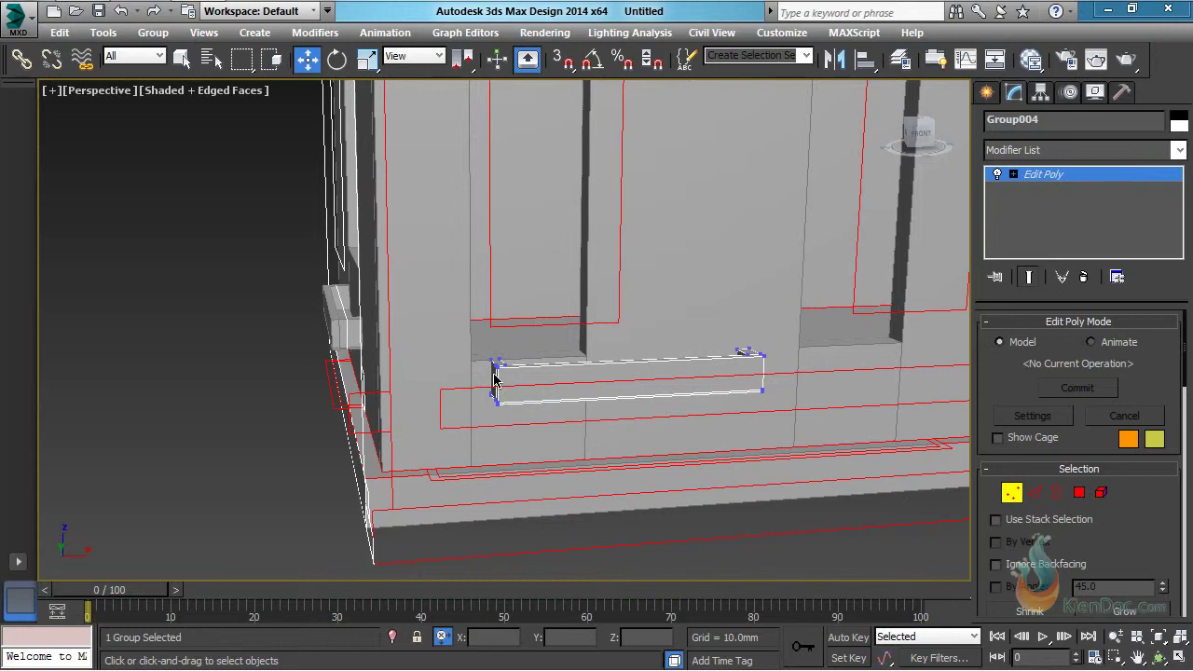
left_click_drag(615, 515, 632, 541)
scroll(482, 394, "up", 5)
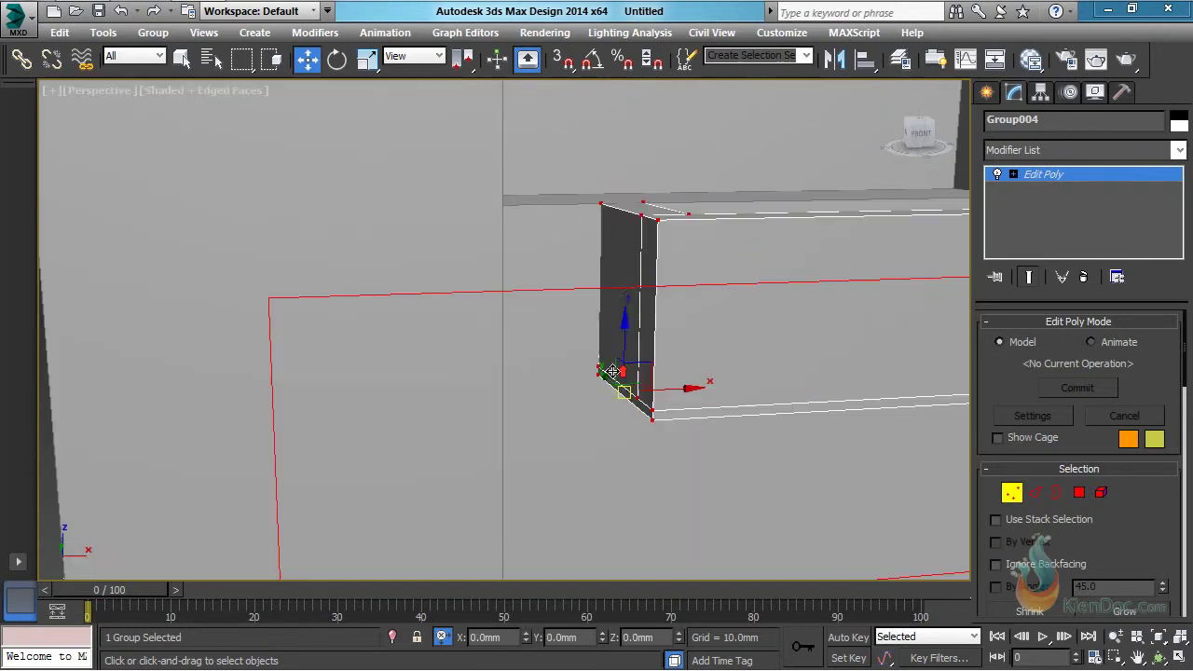
scroll(644, 384, "down", 5)
left_click_drag(699, 347, 556, 397)
key("s")
scroll(556, 392, "up", 3)
scroll(525, 395, "up", 3)
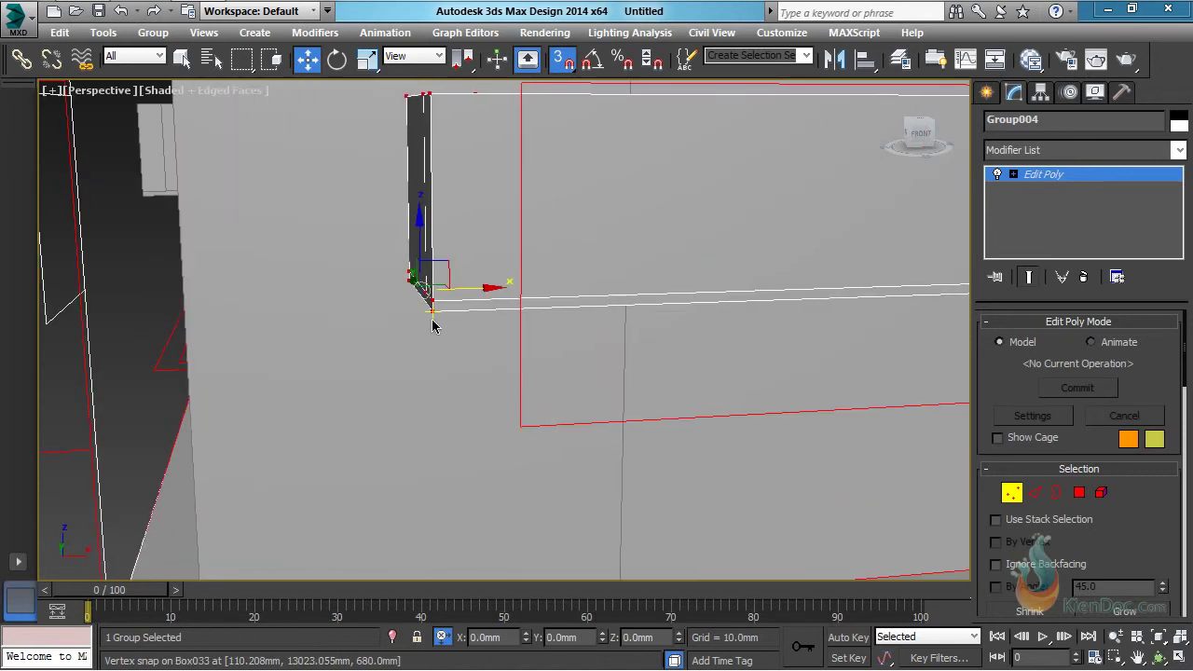
left_click_drag(431, 315, 522, 422)
Step: Stretch the planter's far-end vertices along X to the reference outline's other end beyond the second window, and leave vertex editing
middle_click_drag(578, 242, 541, 383)
scroll(514, 288, "down", 4)
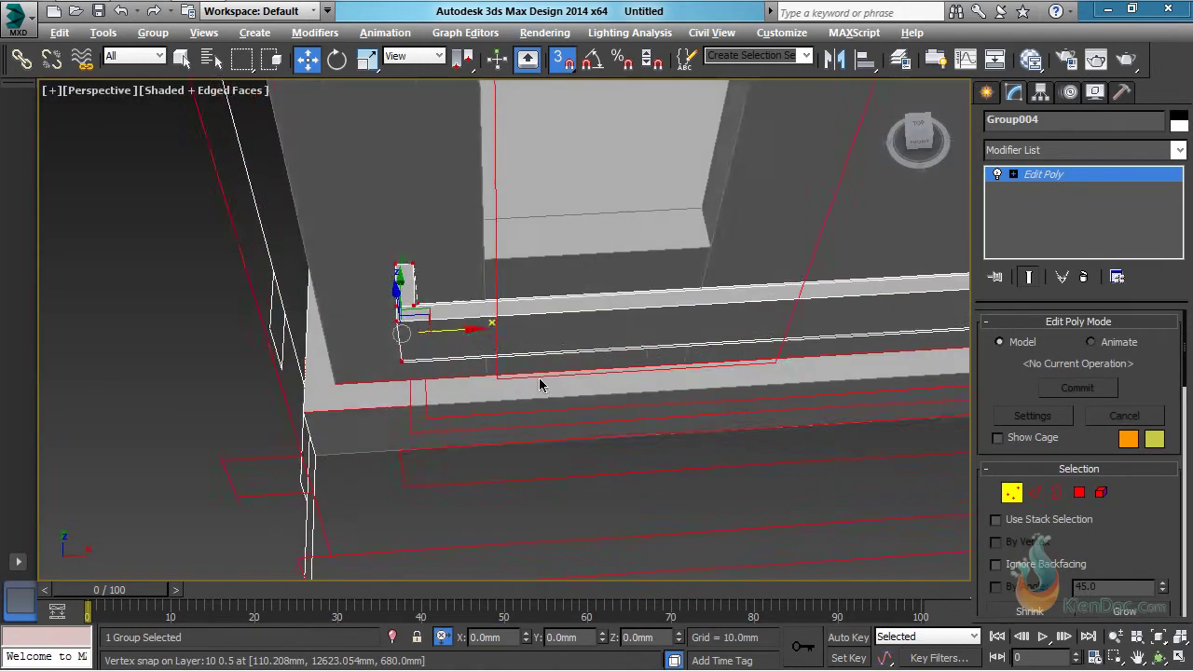
middle_click_drag(638, 333, 468, 407)
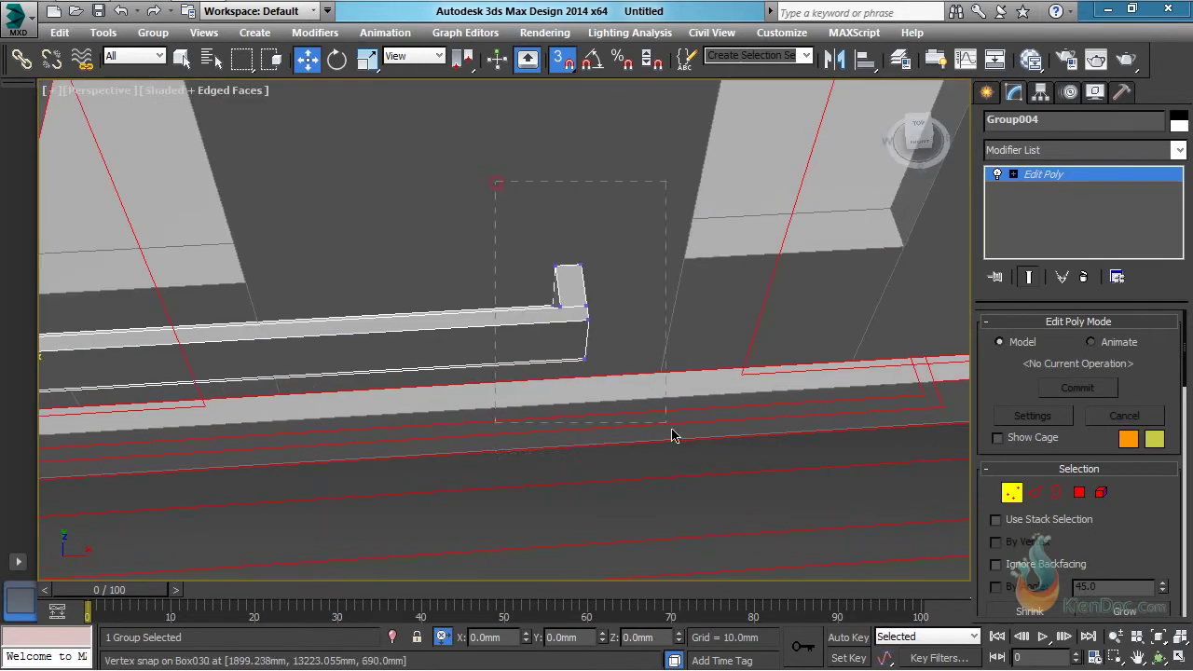
left_click_drag(675, 436, 675, 435)
middle_click_drag(714, 457, 541, 229, "alt")
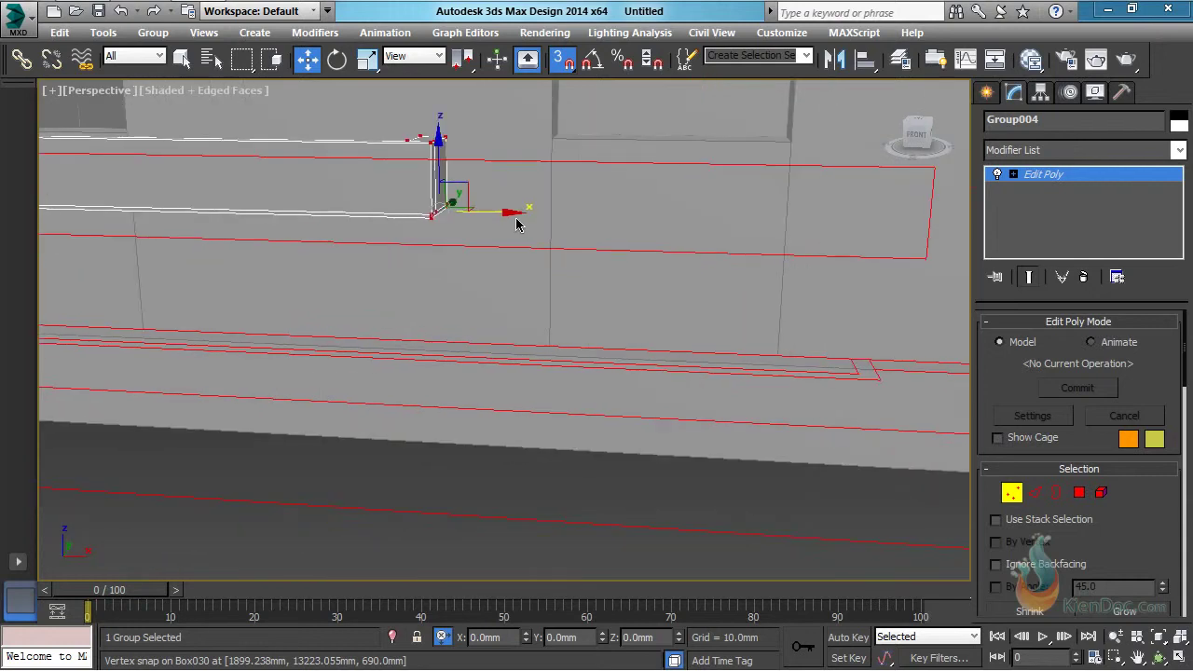
left_click_drag(506, 215, 928, 274)
middle_click_drag(921, 267, 691, 325)
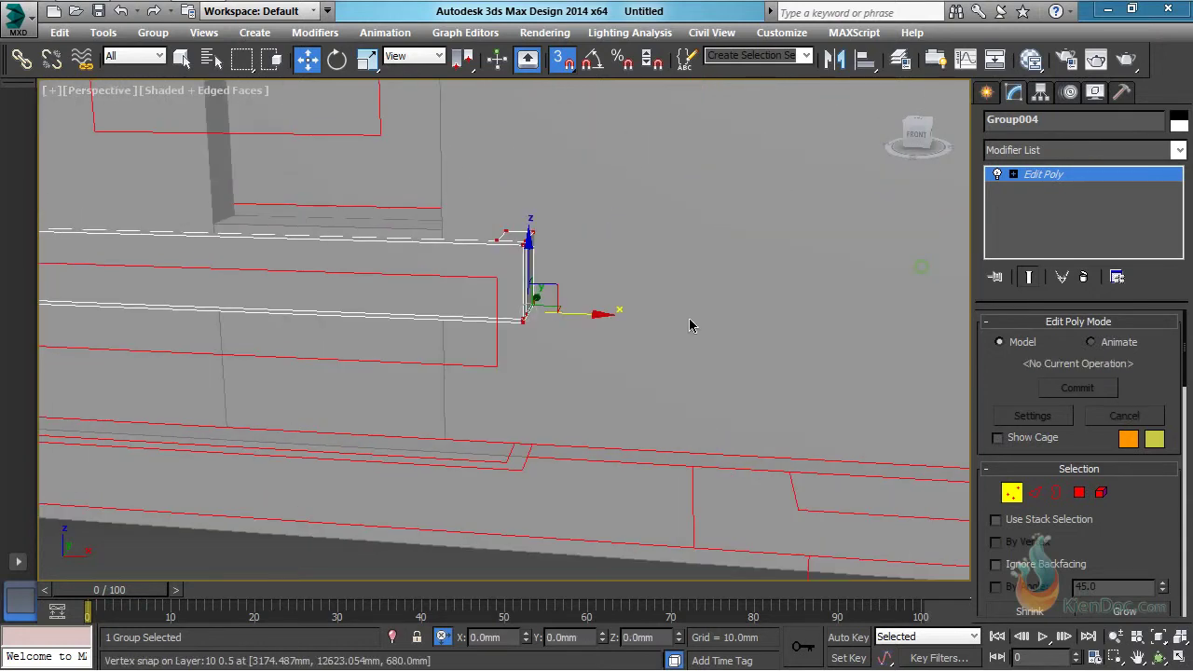
scroll(546, 346, "up", 3)
middle_click_drag(547, 346, 767, 229)
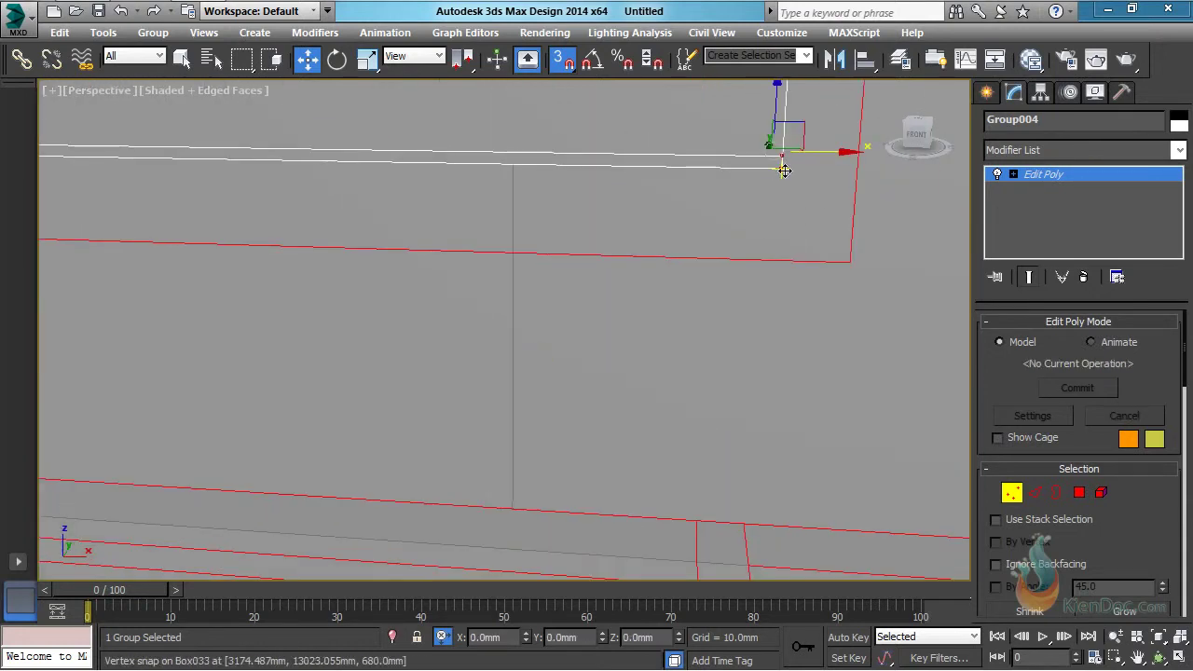
left_click_drag(786, 171, 845, 266)
scroll(844, 268, "down", 4)
middle_click_drag(844, 268, 753, 235)
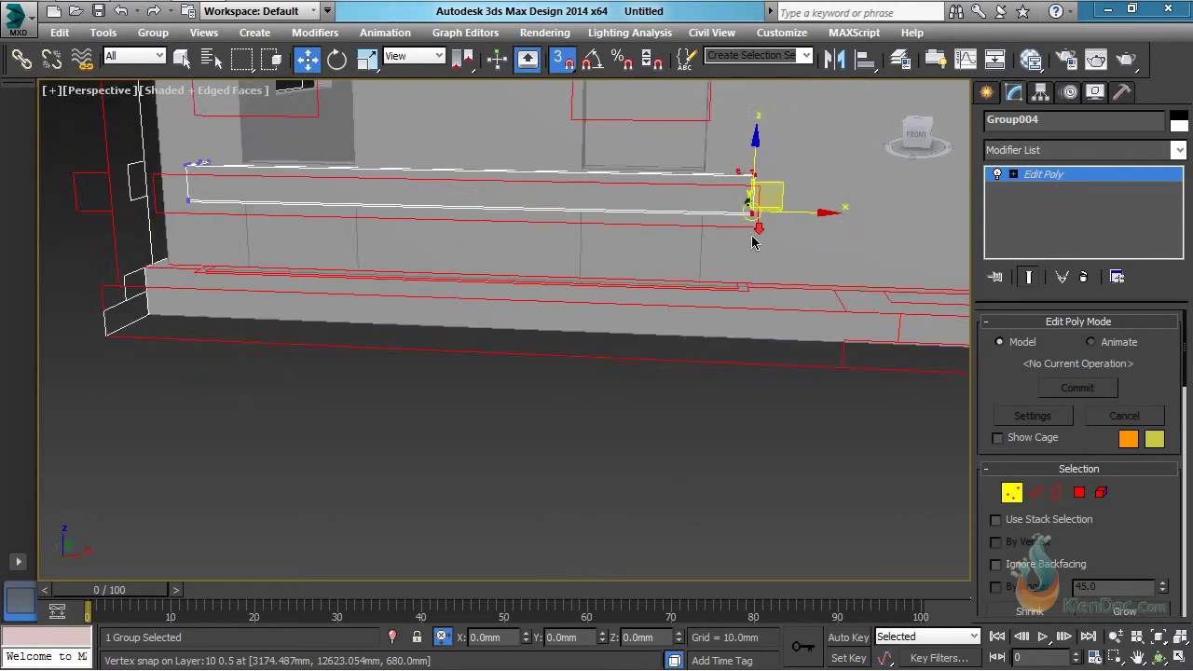
middle_click_drag(676, 226, 736, 228, "alt")
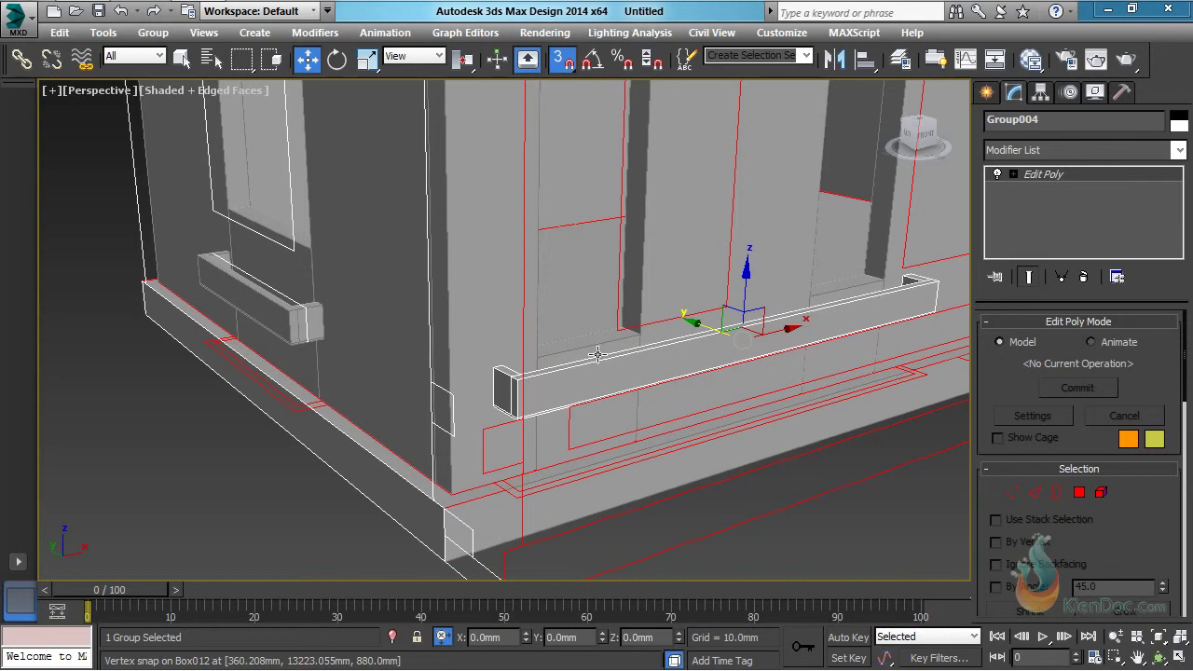
Step: Raise the sill vertices of both windows above the long planter along Z to 1180 mm, snapping to the side window's sill
left_click(991, 93)
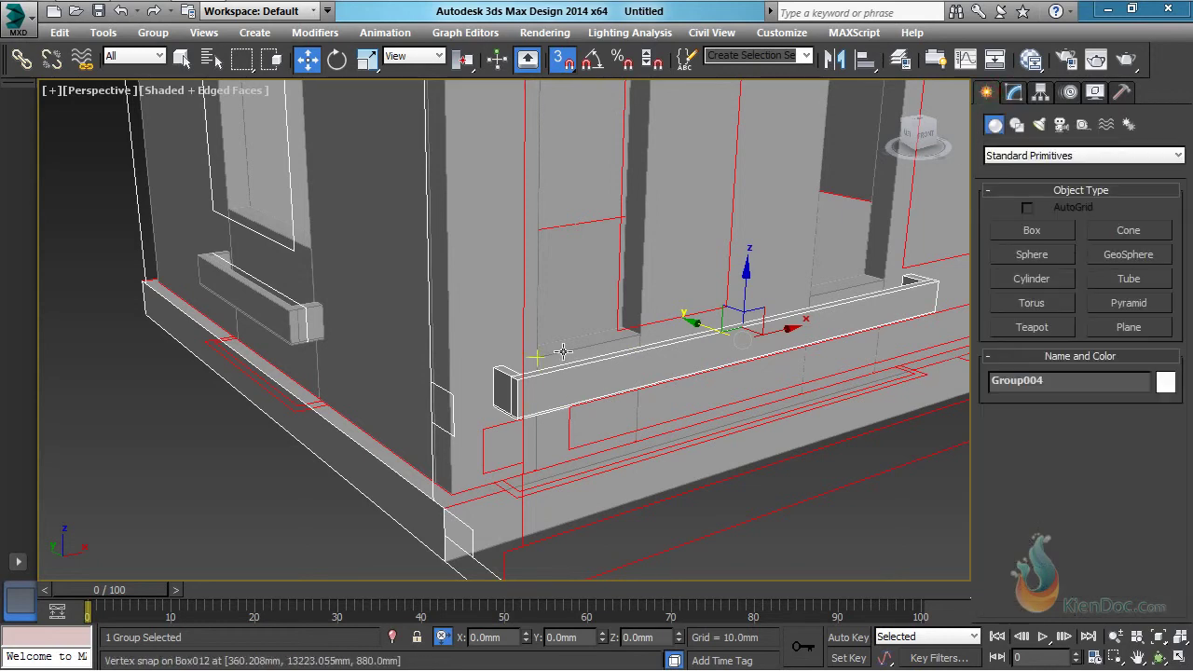
left_click(570, 350)
middle_click_drag(582, 349, 598, 352, "alt")
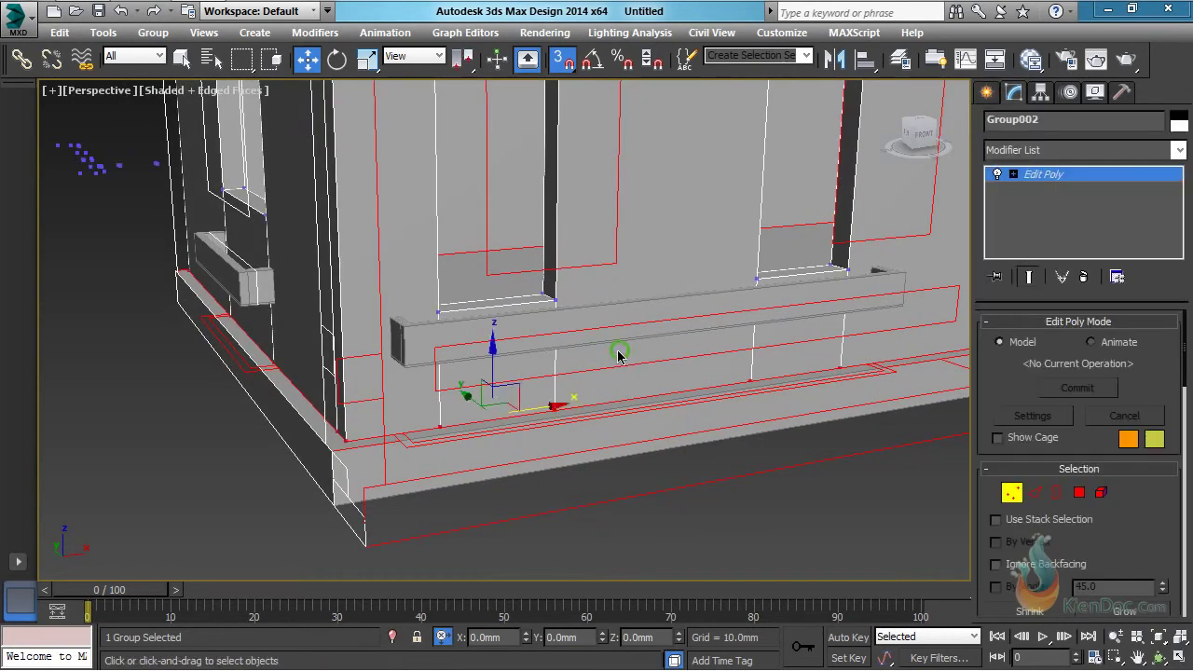
middle_click_drag(622, 361, 280, 343)
left_click_drag(285, 310, 517, 352)
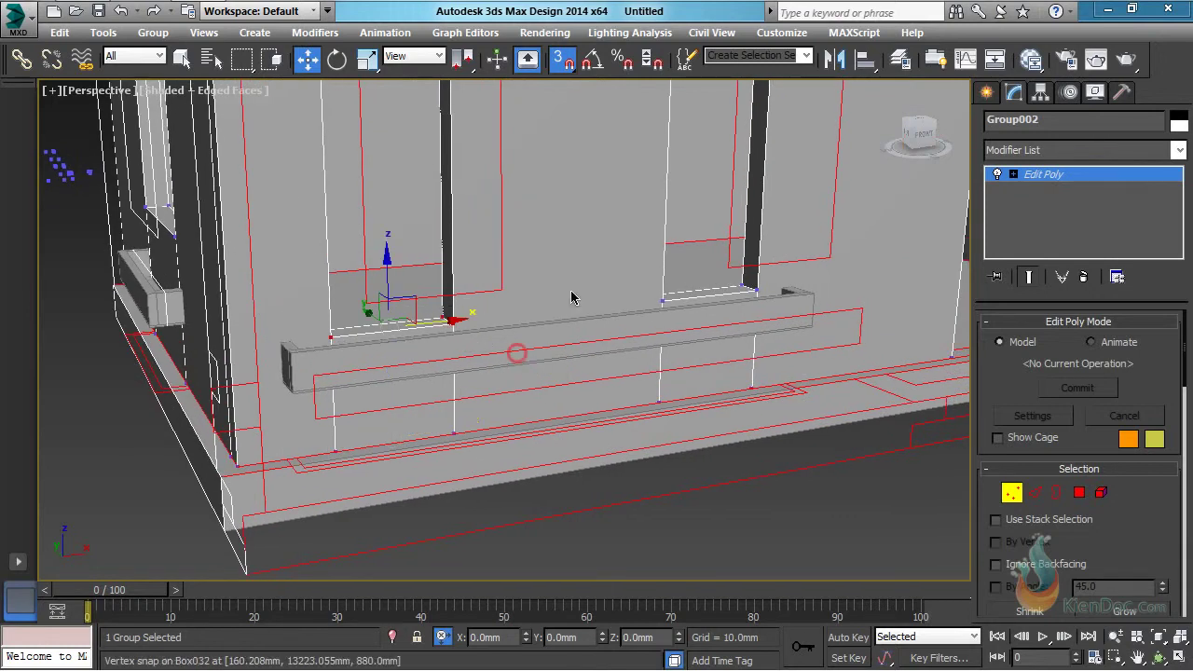
left_click_drag(568, 261, 800, 329, "ctrl")
middle_click_drag(673, 362, 732, 354, "alt")
left_click_drag(737, 353, 421, 325)
middle_click_drag(700, 351, 652, 356, "alt")
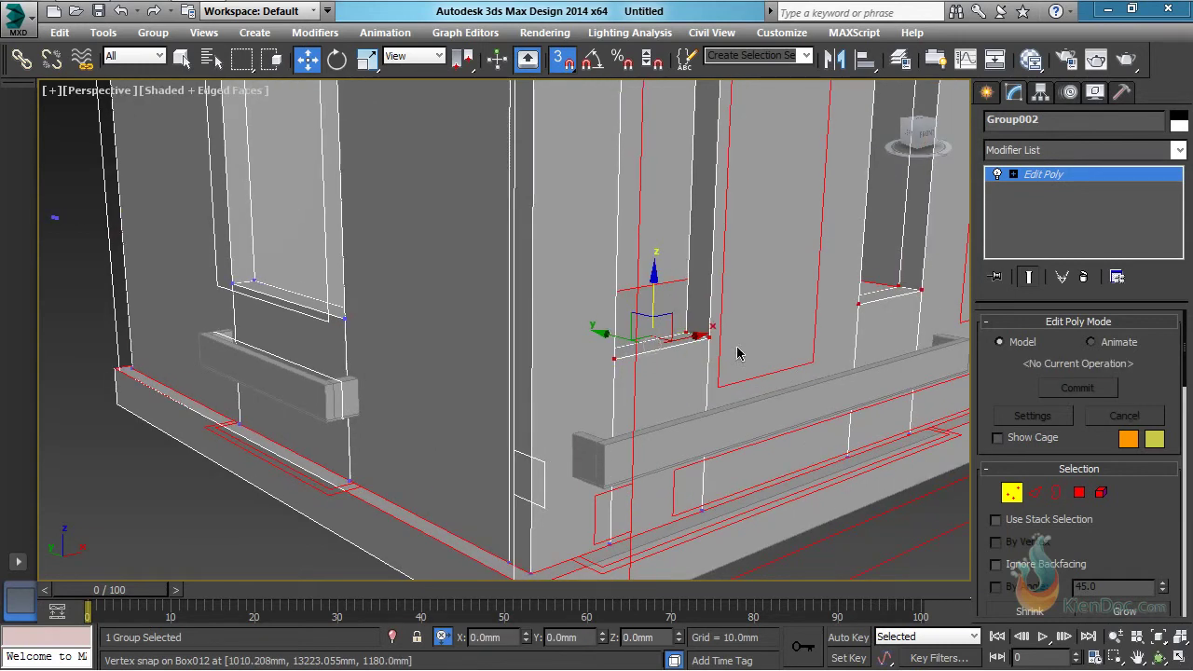
scroll(739, 349, "down", 5)
middle_click_drag(749, 346, 701, 386, "alt")
middle_click_drag(594, 358, 555, 383, "alt")
left_click(1013, 493)
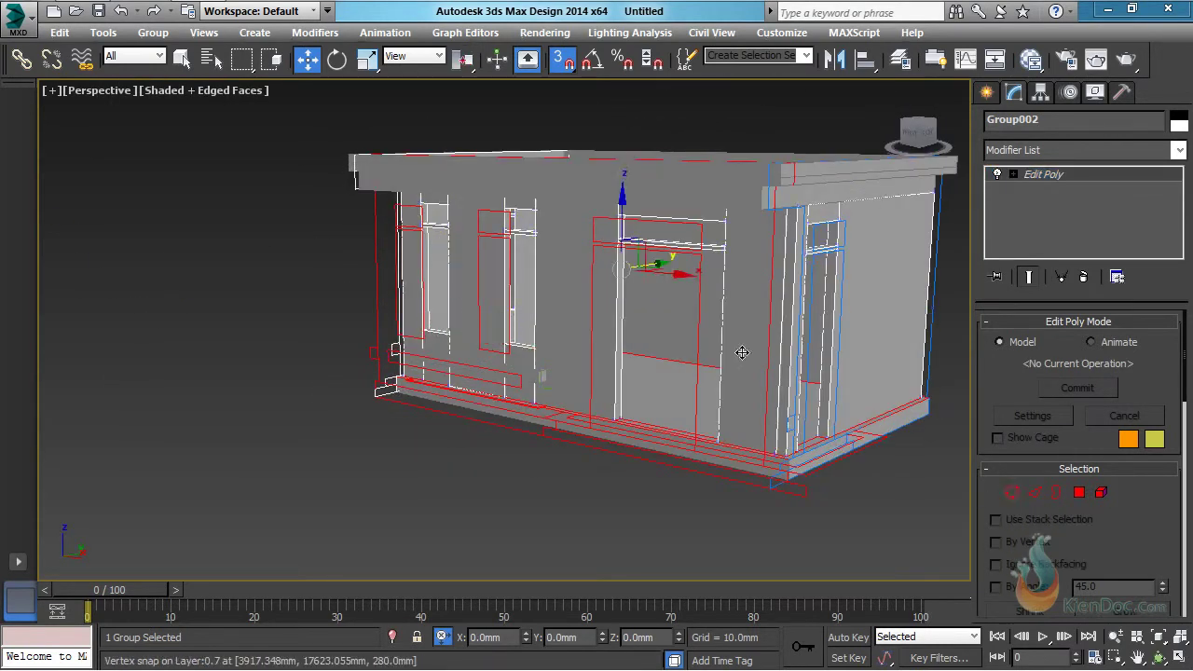
Step: Start a Line at the base slab's edge beside the doorway, tracing the reference step outline outward and along the front to its outer corner
middle_click_drag(740, 349, 734, 410, "alt")
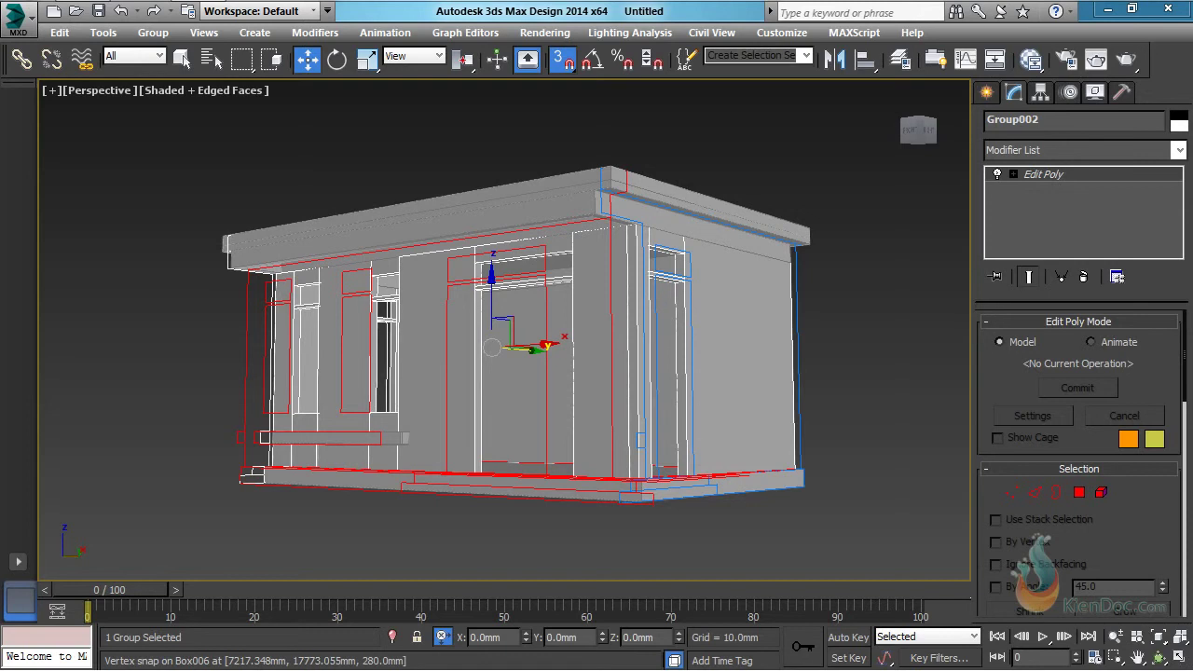
key("shift+s")
middle_click_drag(627, 400, 485, 422, "alt")
scroll(574, 398, "up", 3)
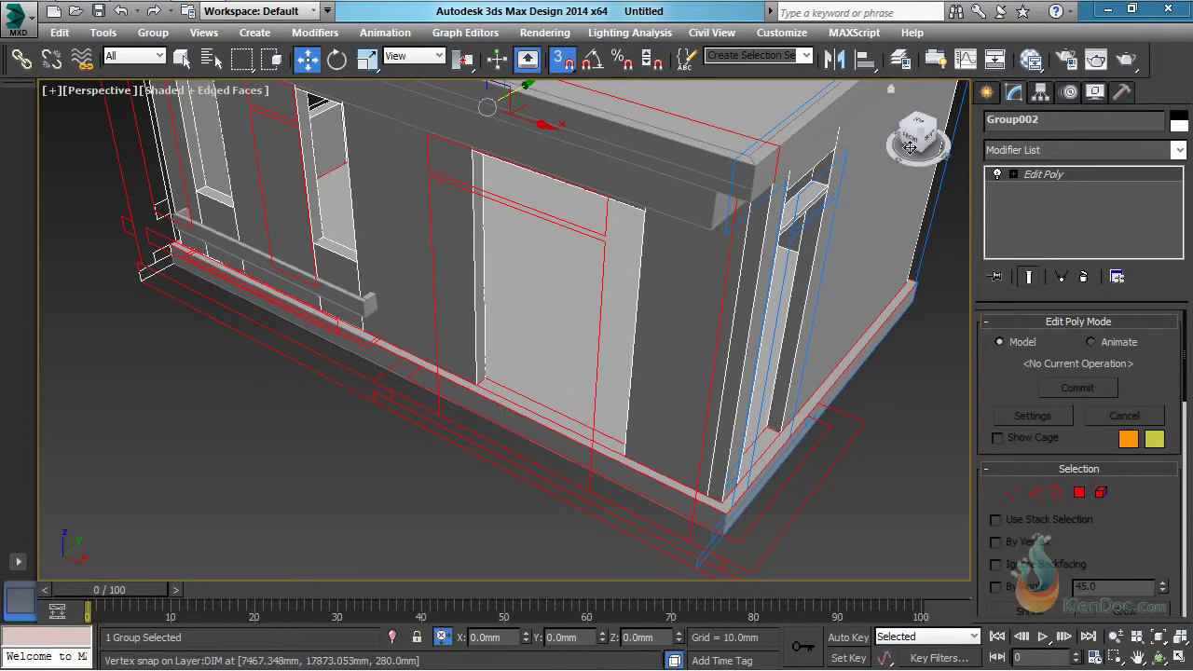
left_click(986, 93)
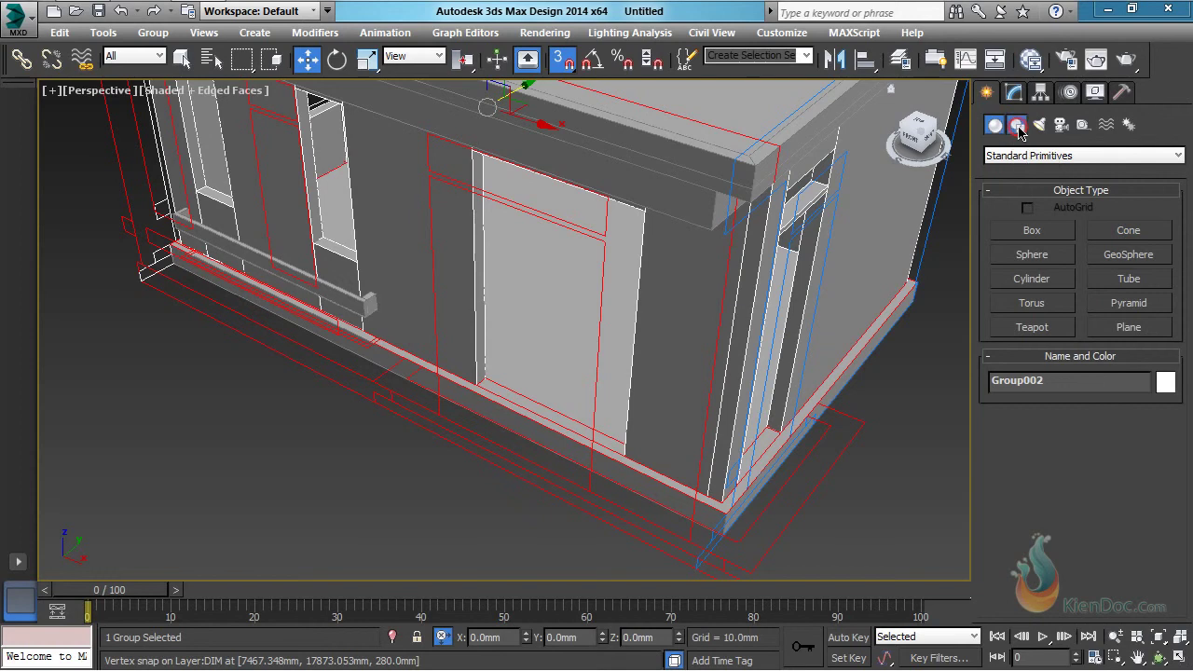
left_click(1018, 124)
left_click(1033, 249)
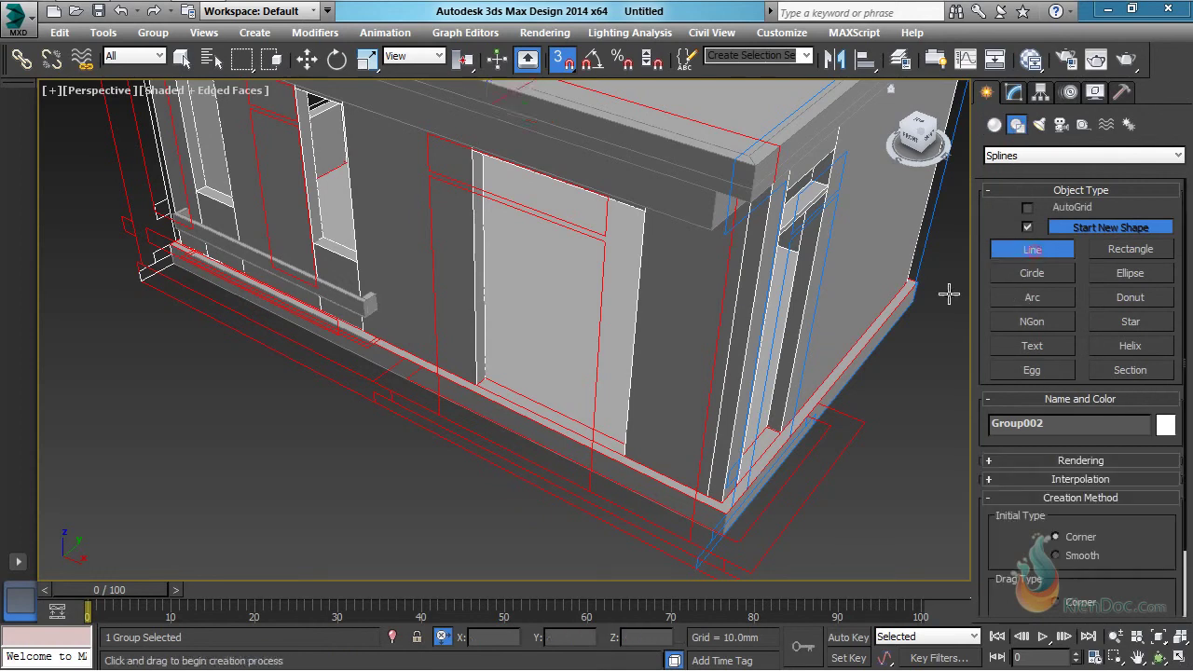
scroll(560, 340, "up", 5)
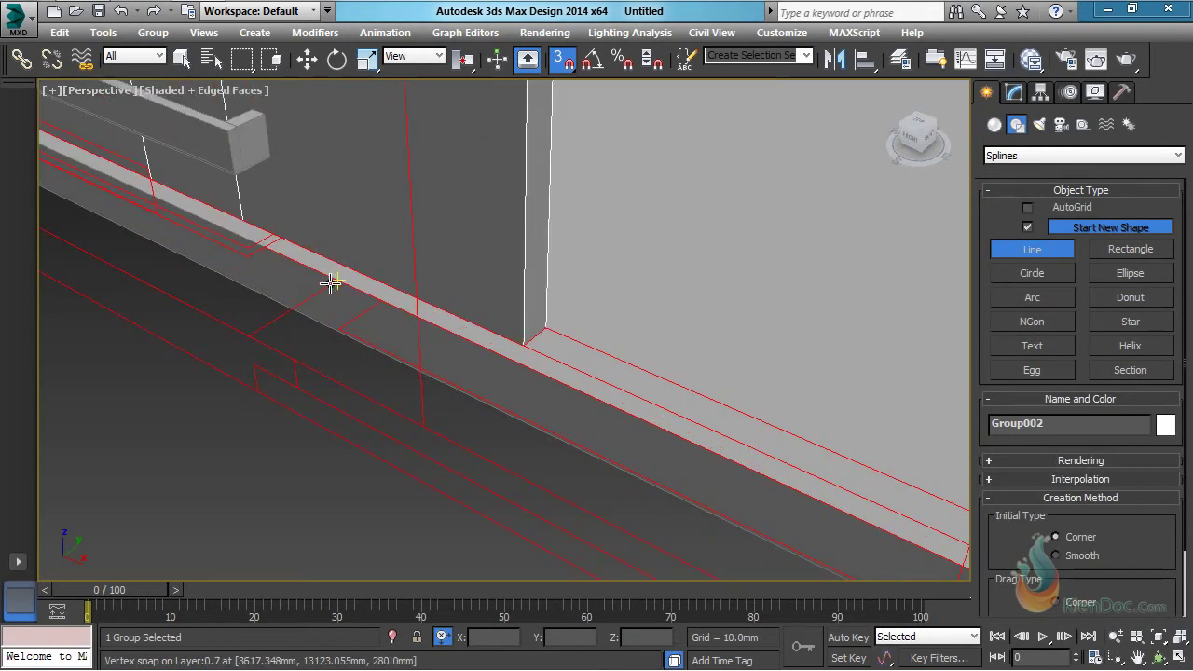
left_click(332, 280)
left_click(250, 334)
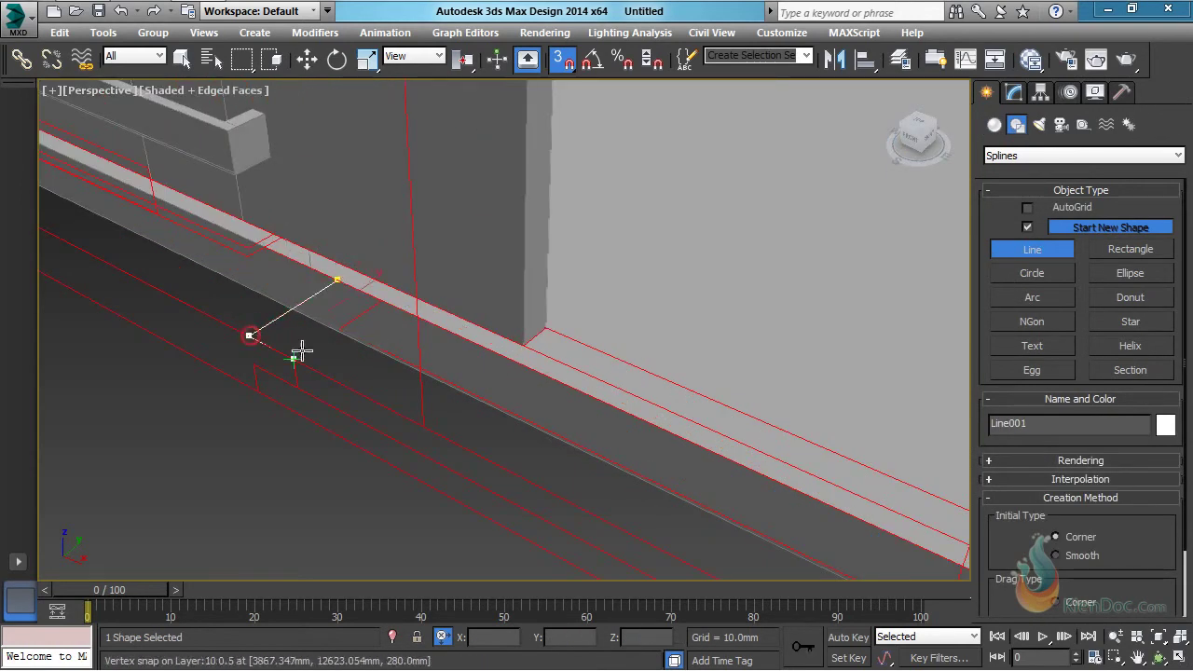
middle_click_drag(697, 544, 563, 410)
scroll(578, 399, "down", 5)
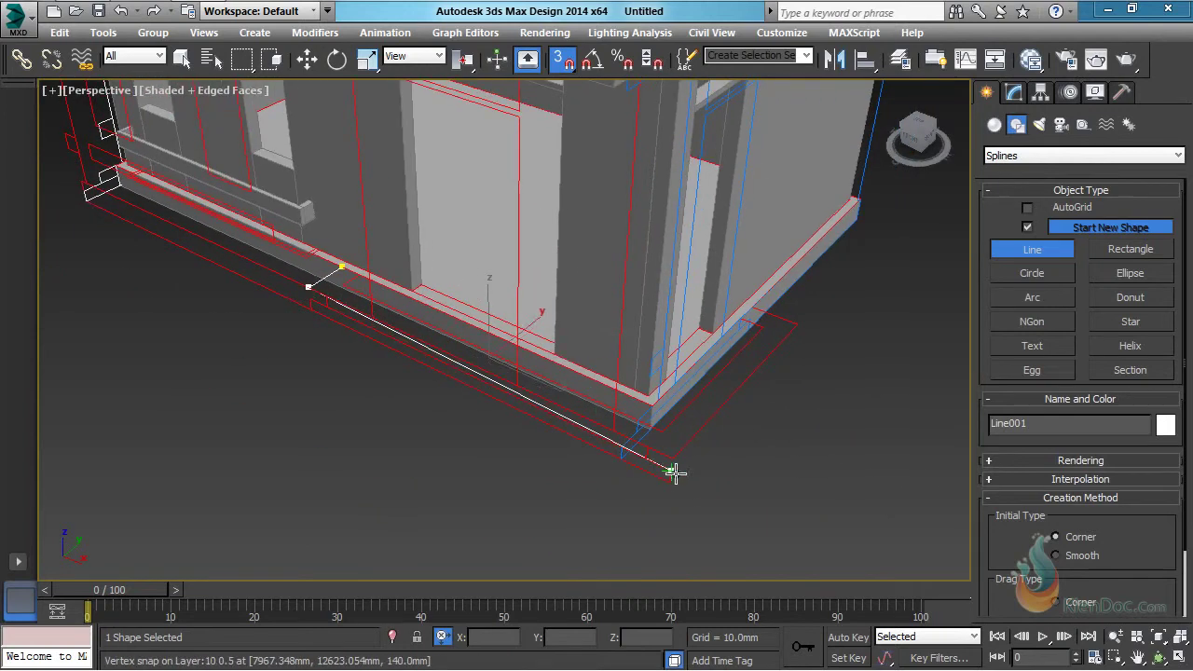
left_click(669, 461)
left_click(669, 458)
Step: Continue the line around the side of the step outline, back along the slab edge through its corner, and close the spline
left_click(800, 333)
scroll(799, 333, "up", 3)
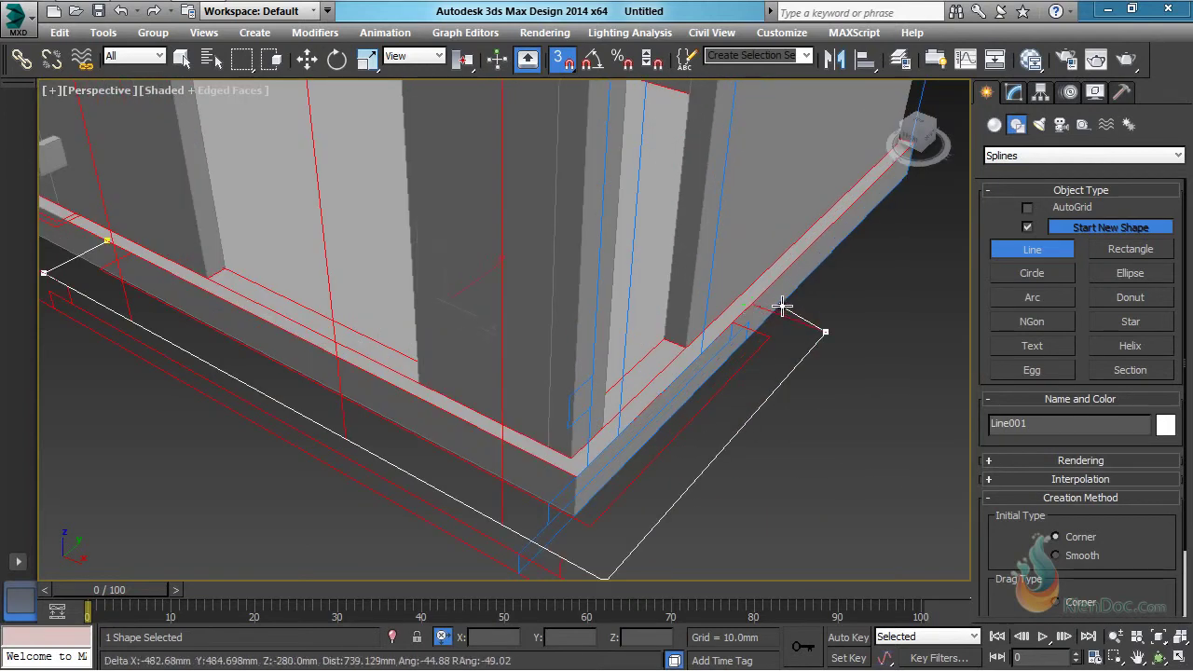
left_click(756, 306)
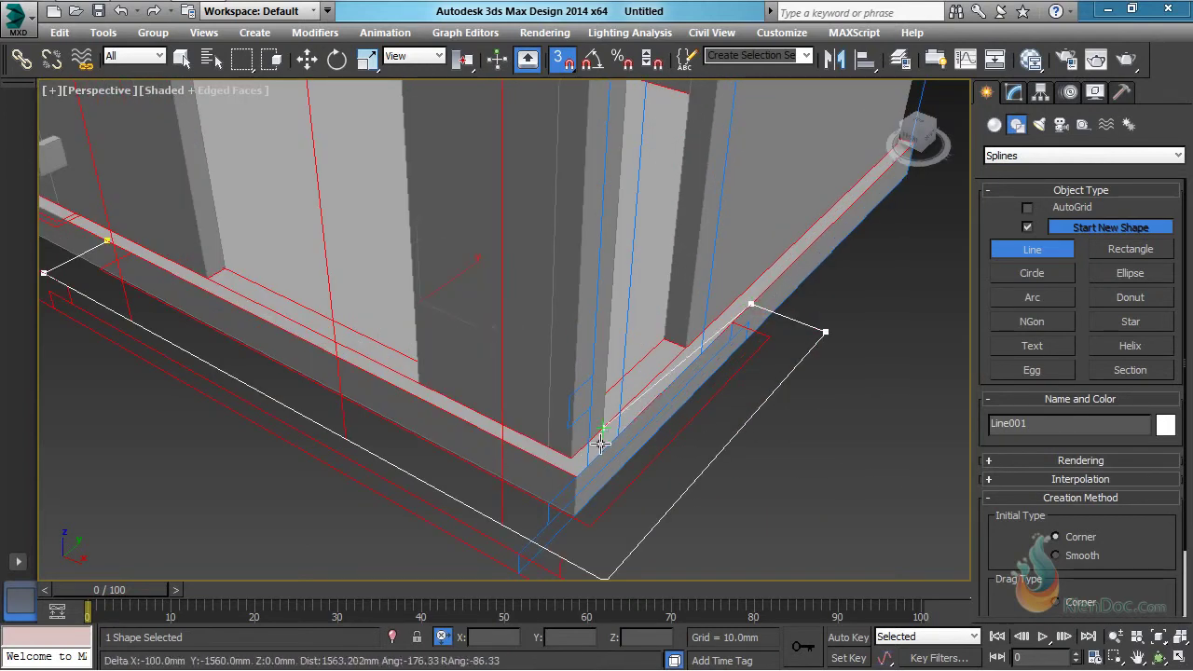
left_click(575, 475)
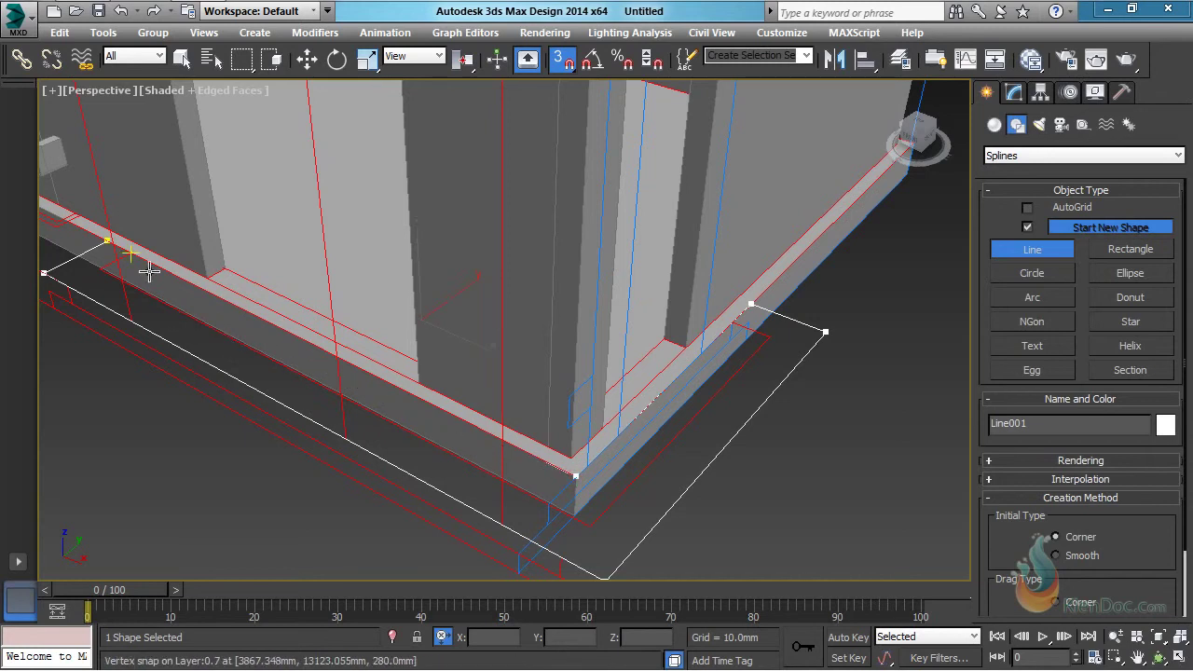
left_click(108, 242)
left_click(568, 397)
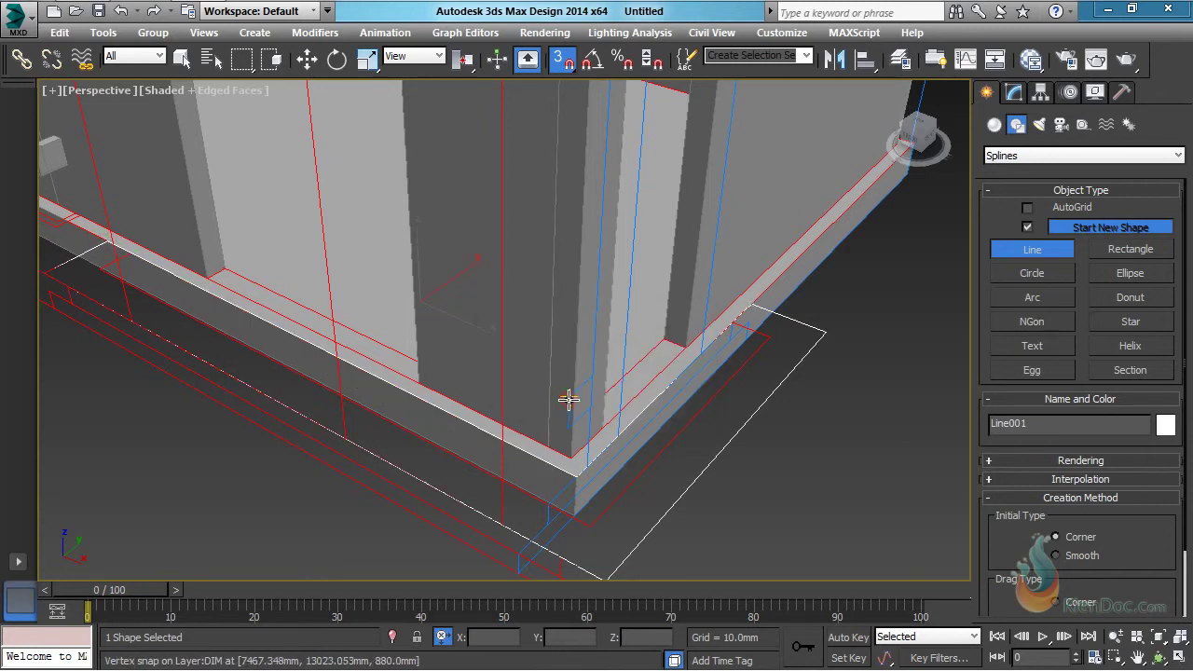
Step: Extrude the closed entrance step outline 140 mm
left_click(1016, 95)
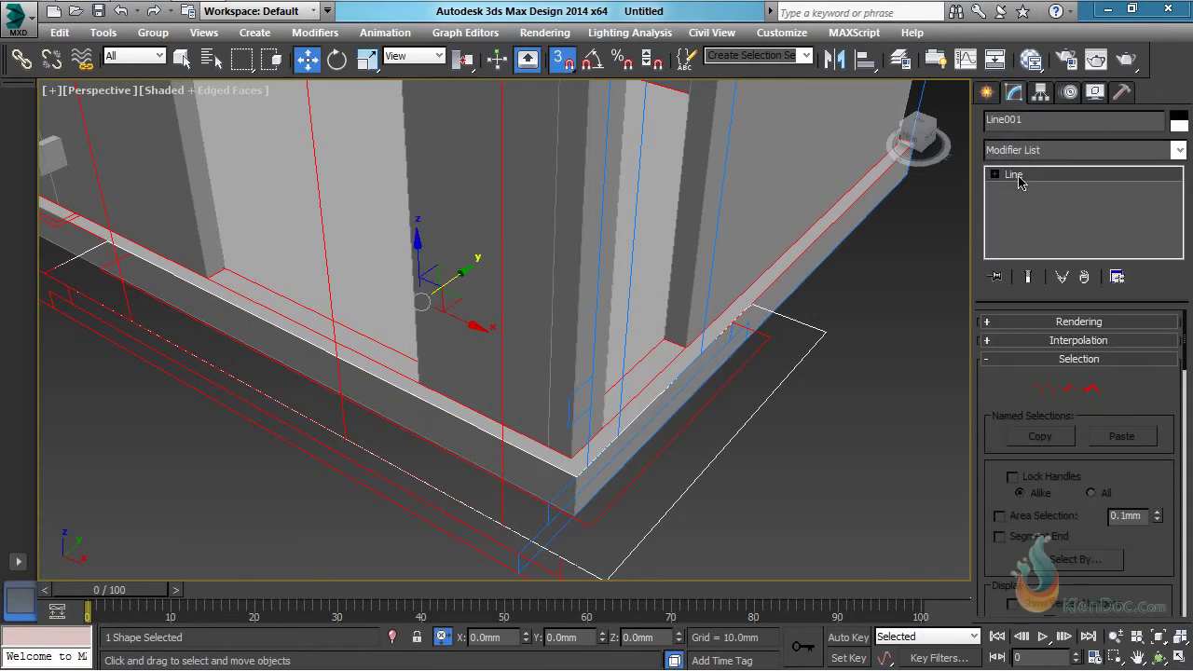
left_click(1065, 159)
scroll(1066, 158, "down", 1)
key("e")
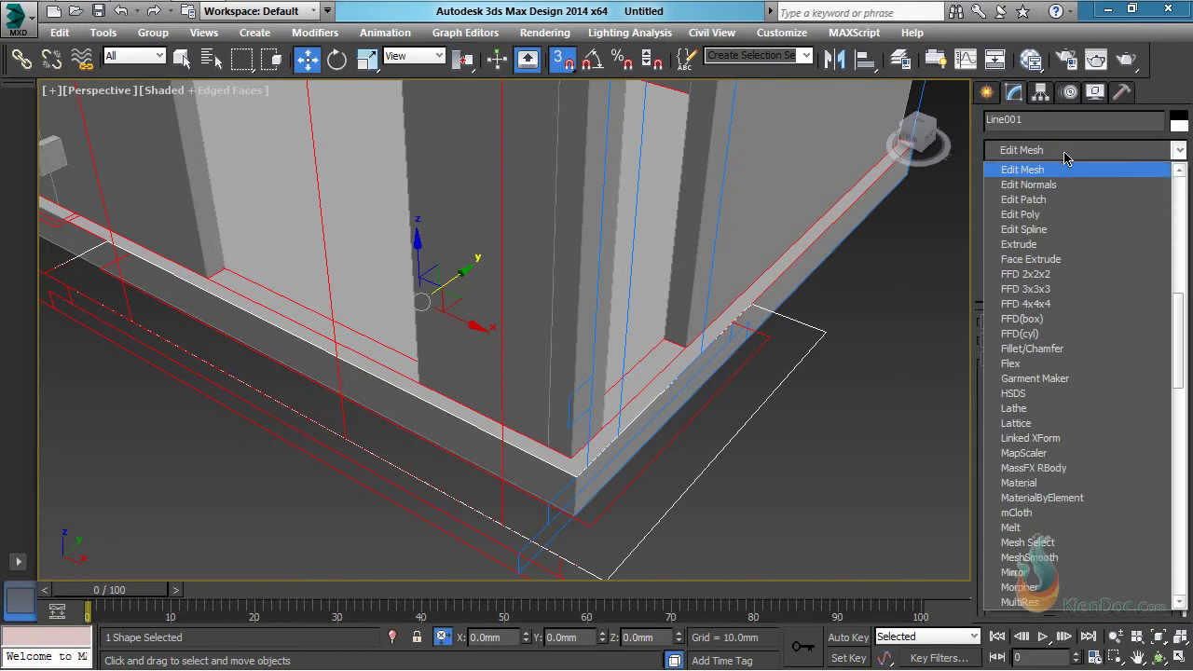
left_click(1032, 244)
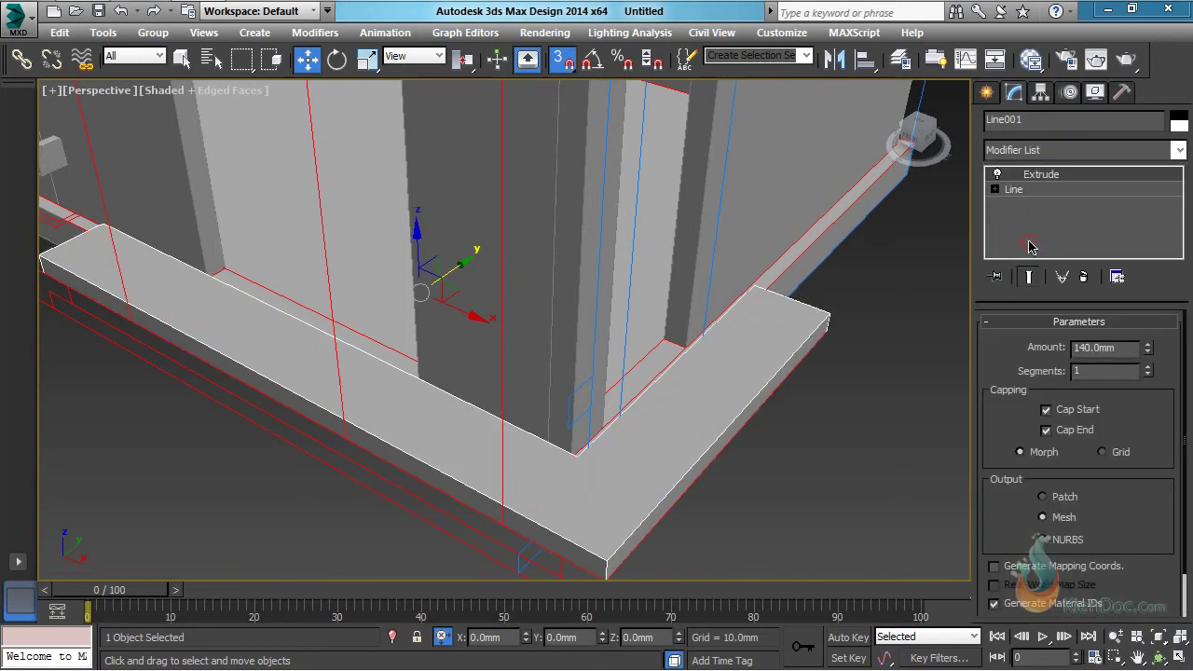
double_click(1127, 349)
type("140")
Step: Align the extruded step to the base slab in Z position only, matching minimum to minimum
middle_click_drag(410, 359, 578, 351, "alt")
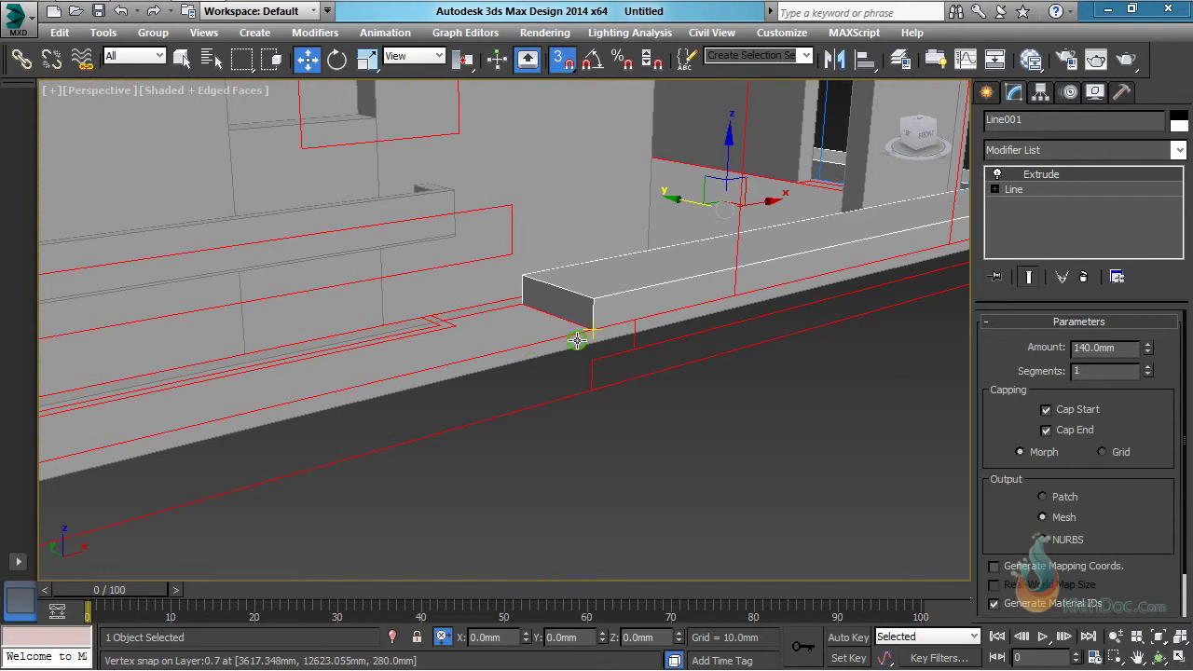
key("alt+a")
left_click(504, 338)
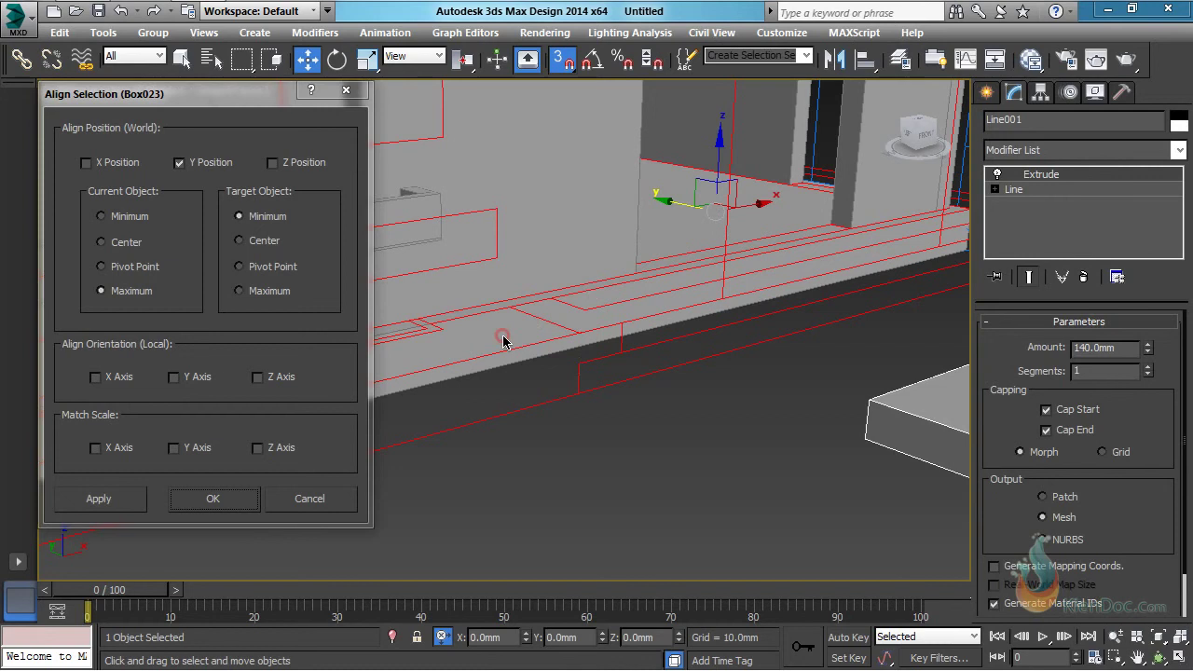
left_click(179, 162)
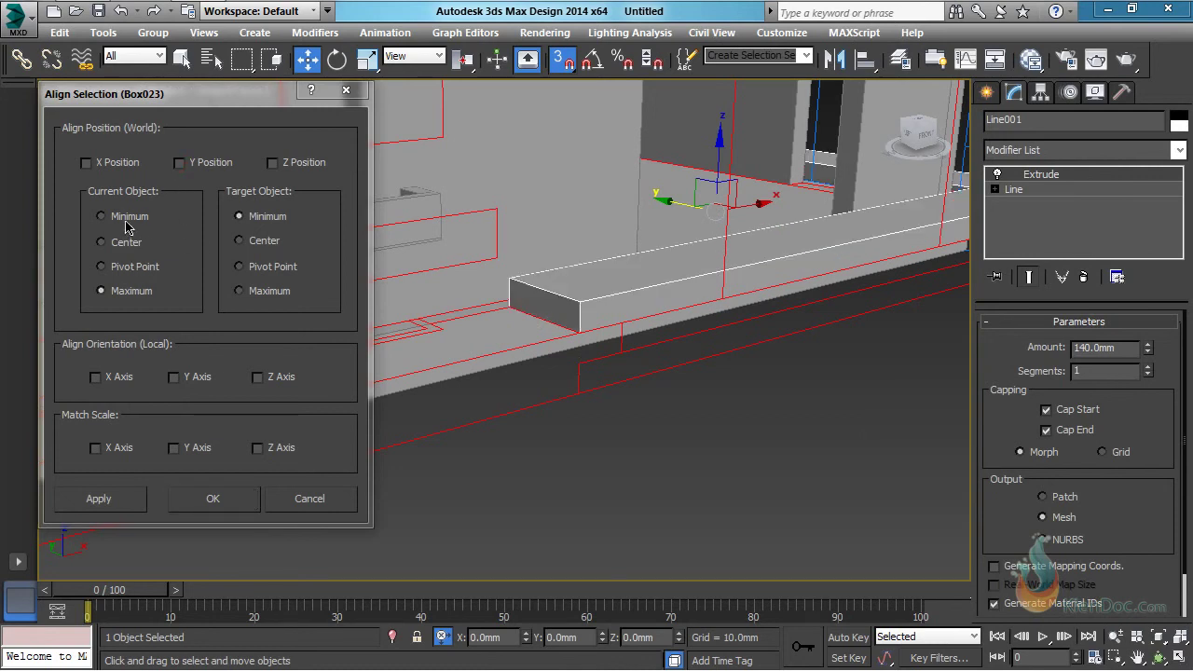
left_click(273, 164)
left_click(214, 499)
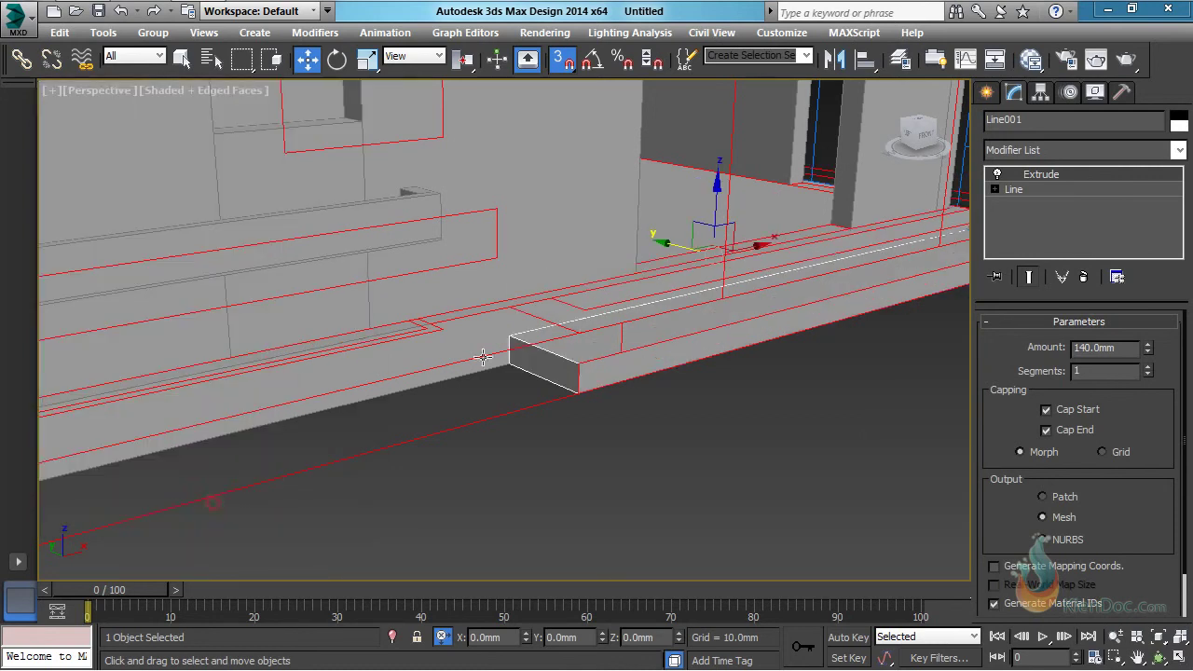
Step: Start a Line for the upper step at the slab edge, tracing the inner reference outline outward and along the front to its corner
scroll(533, 346, "up", 4)
middle_click_drag(581, 349, 536, 378)
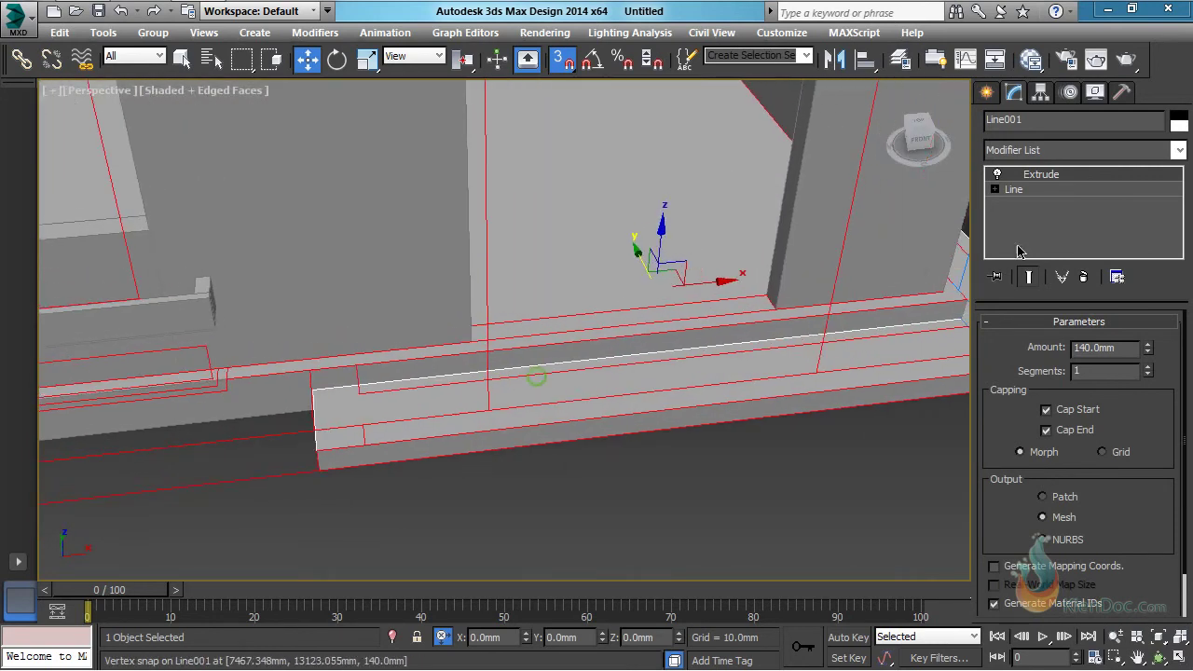
left_click(988, 92)
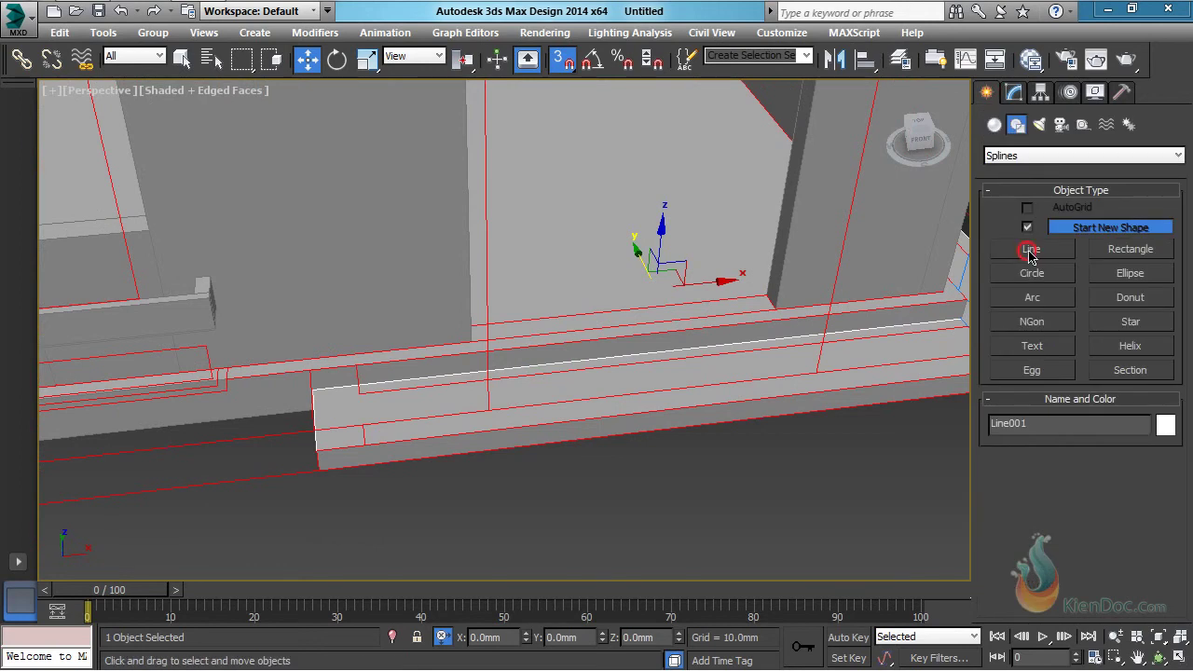
left_click(1030, 250)
left_click(359, 398)
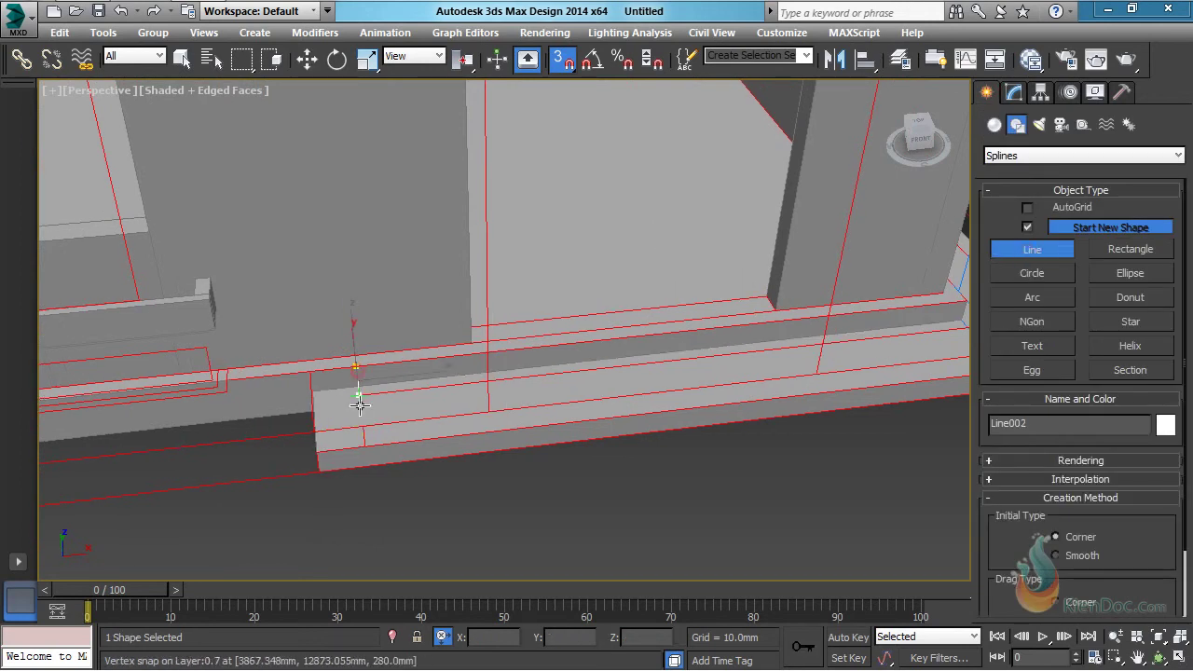
left_click(360, 405)
middle_click_drag(605, 373, 221, 413)
left_click(526, 357)
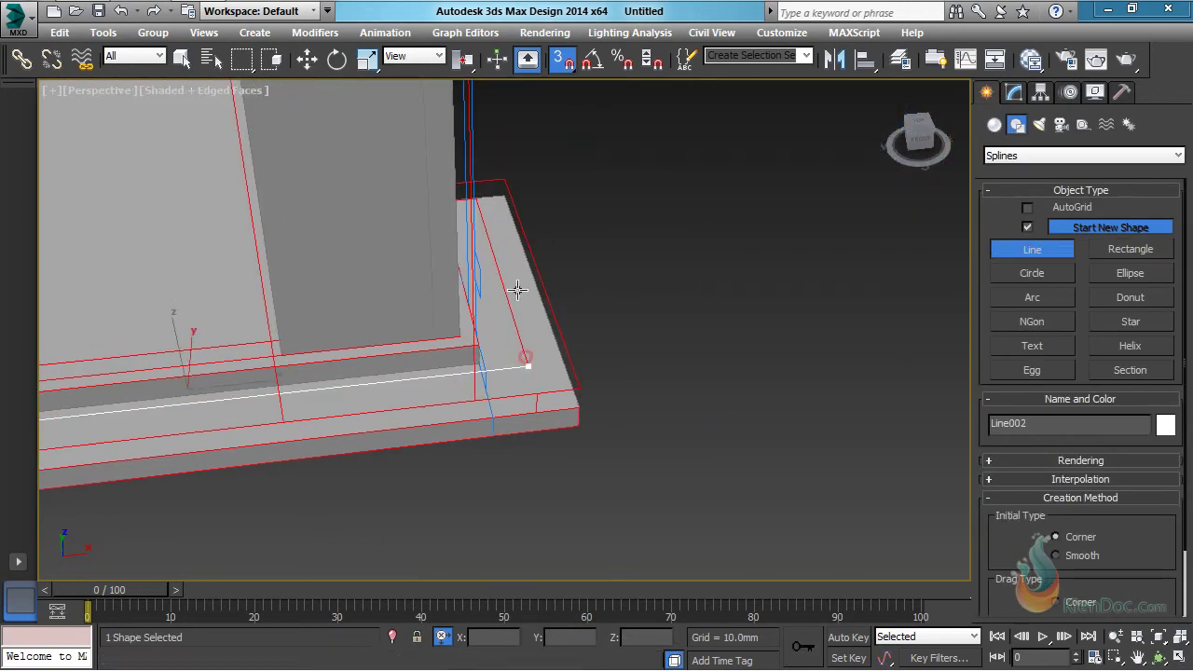
Step: Continue the upper step's line around the side to the slab edge, back through the slab corner, and close the spline
middle_click_drag(518, 290, 551, 333, "alt")
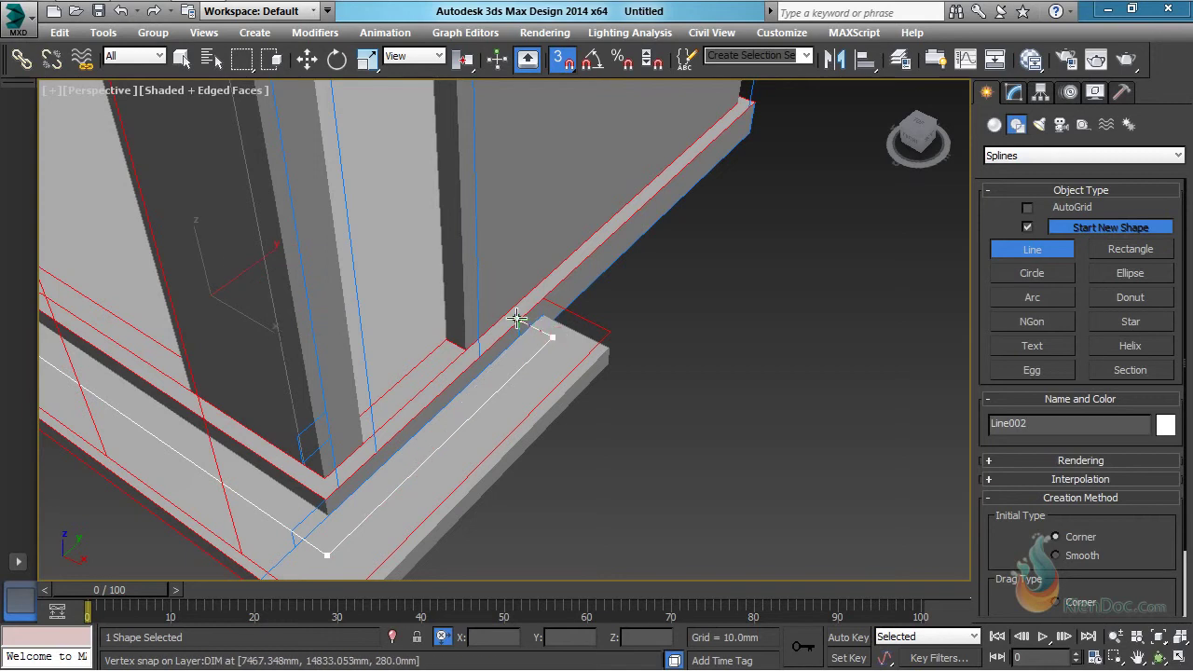
left_click(516, 318)
middle_click_drag(383, 448, 545, 304)
left_click(485, 354)
middle_click_drag(260, 251, 550, 399)
left_click(416, 317)
left_click(575, 400)
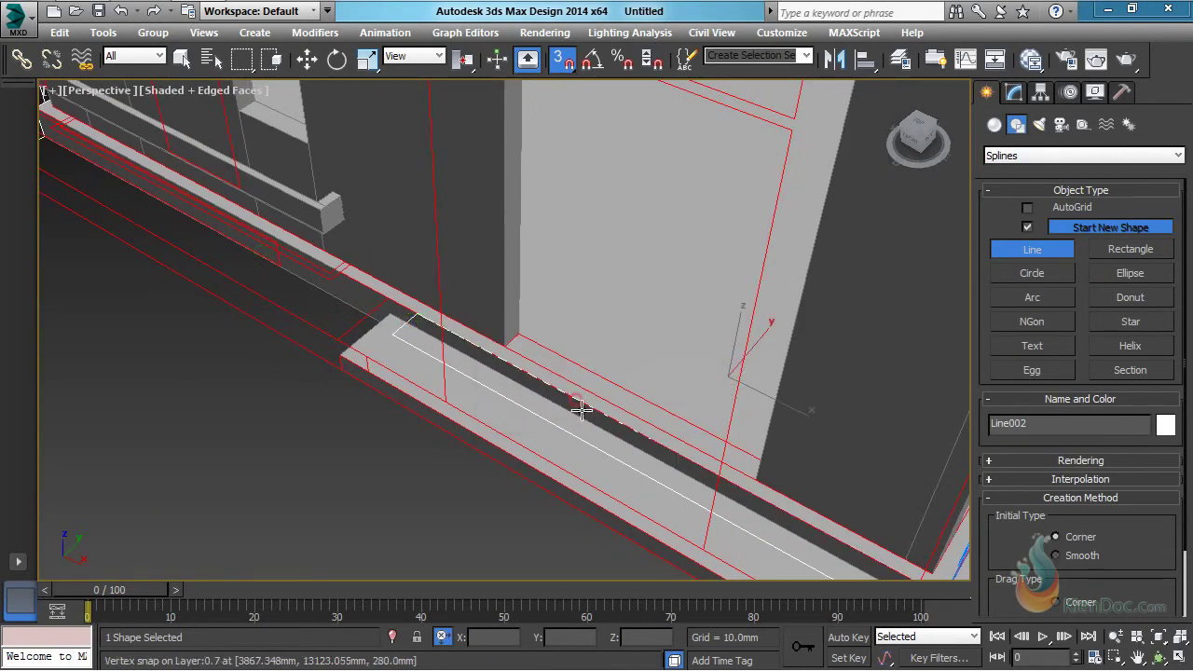
Step: Apply an Extrude of 140 mm to the upper step outline
left_click(1015, 94)
left_click(1049, 155)
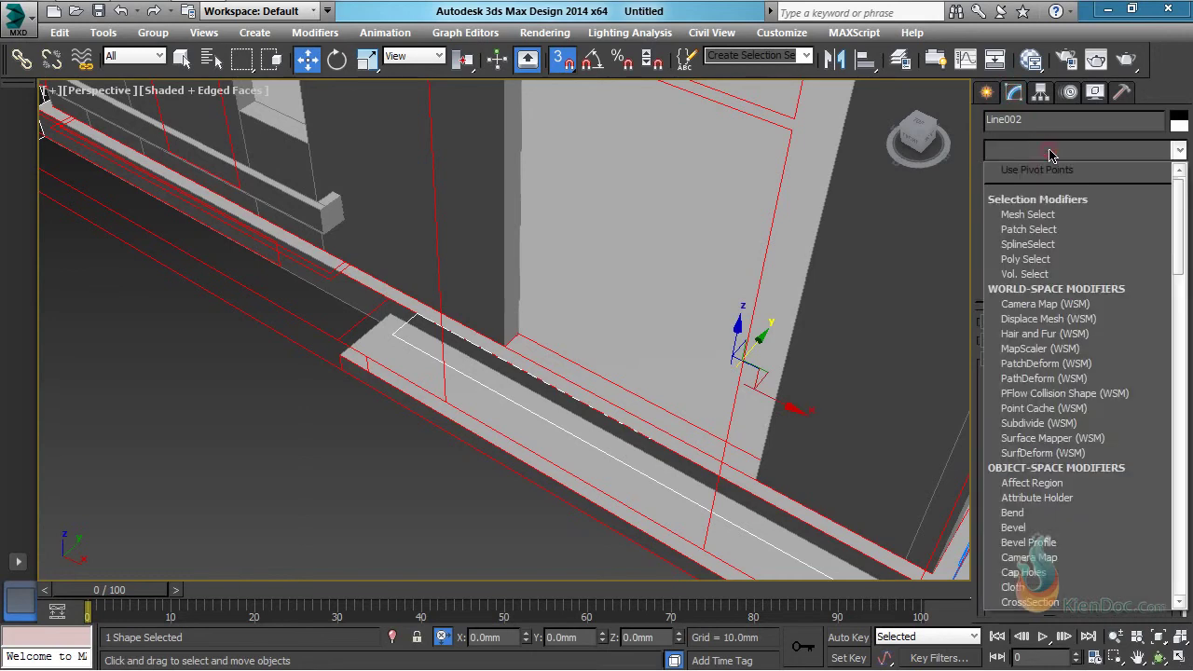
key("e")
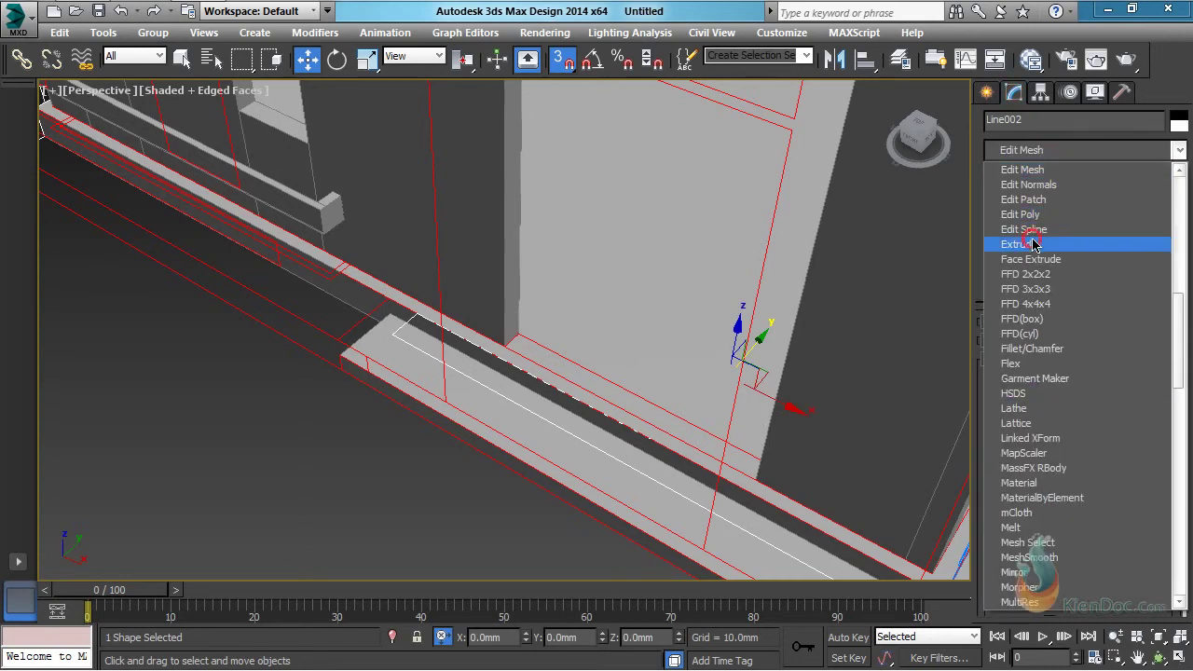
left_click(1020, 245)
Step: Align the upper step to the lower step in Z position, matching its minimum to the lower step's maximum
middle_click_drag(503, 380, 629, 296, "alt")
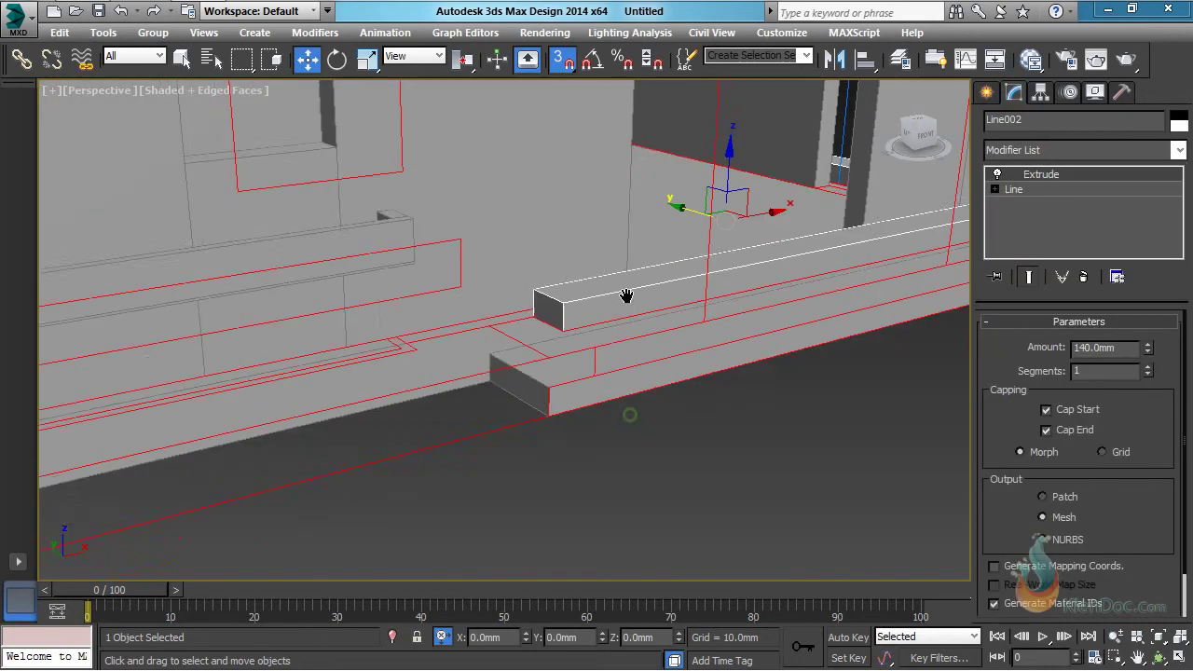
left_click(561, 416)
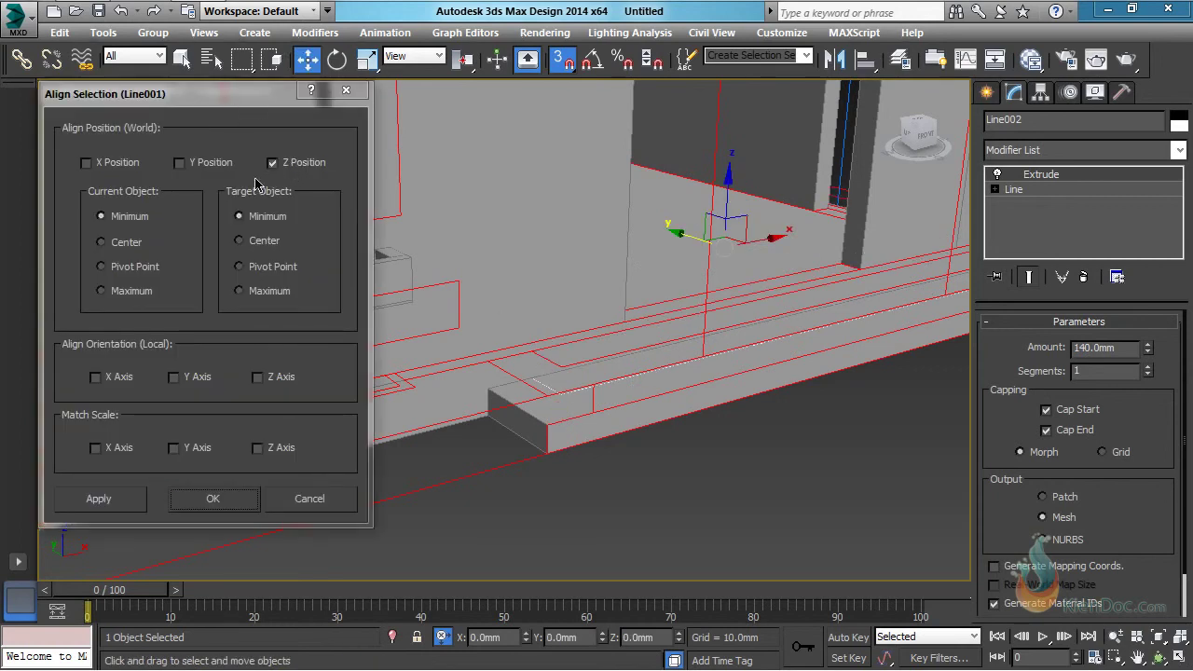
left_click(241, 290)
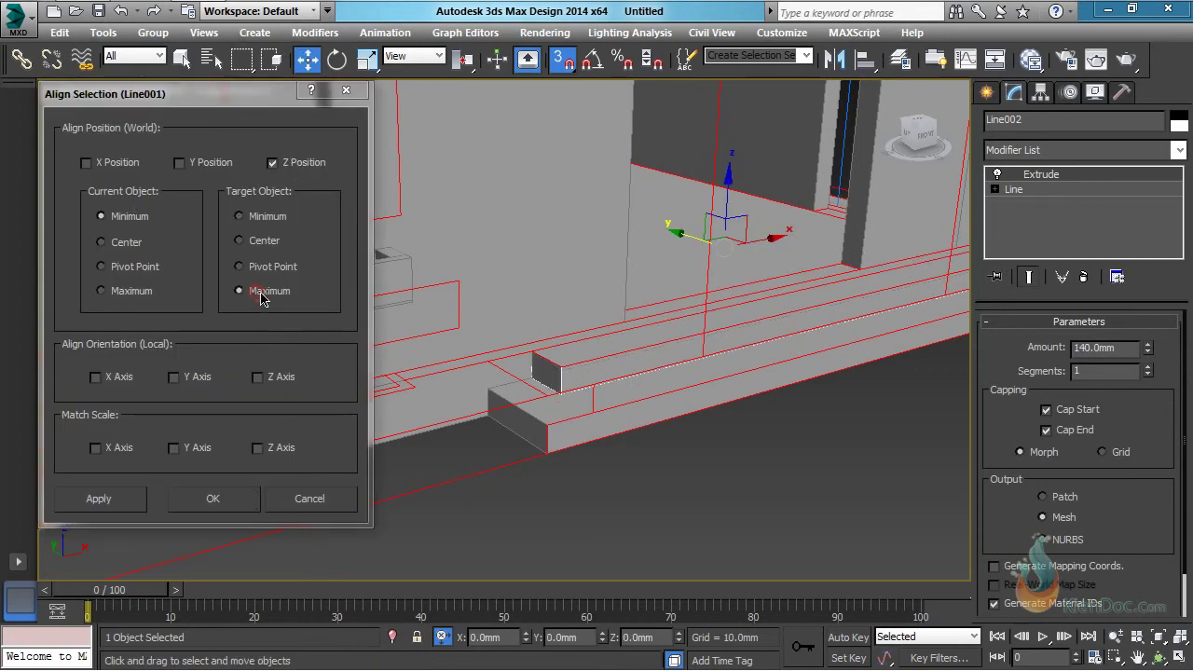
left_click(213, 499)
Step: Hide the reference shapes and clear the selection to show the whole house with both entrance steps
middle_click_drag(511, 379, 599, 366, "alt")
scroll(575, 405, "down", 4)
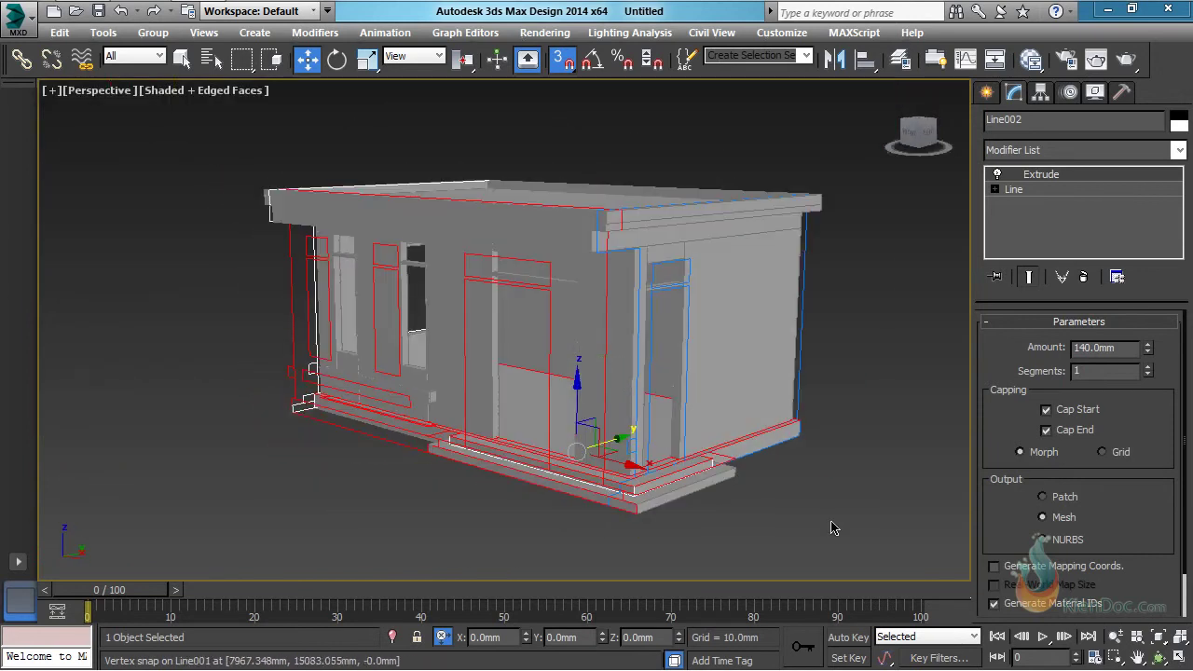
key("shift+s")
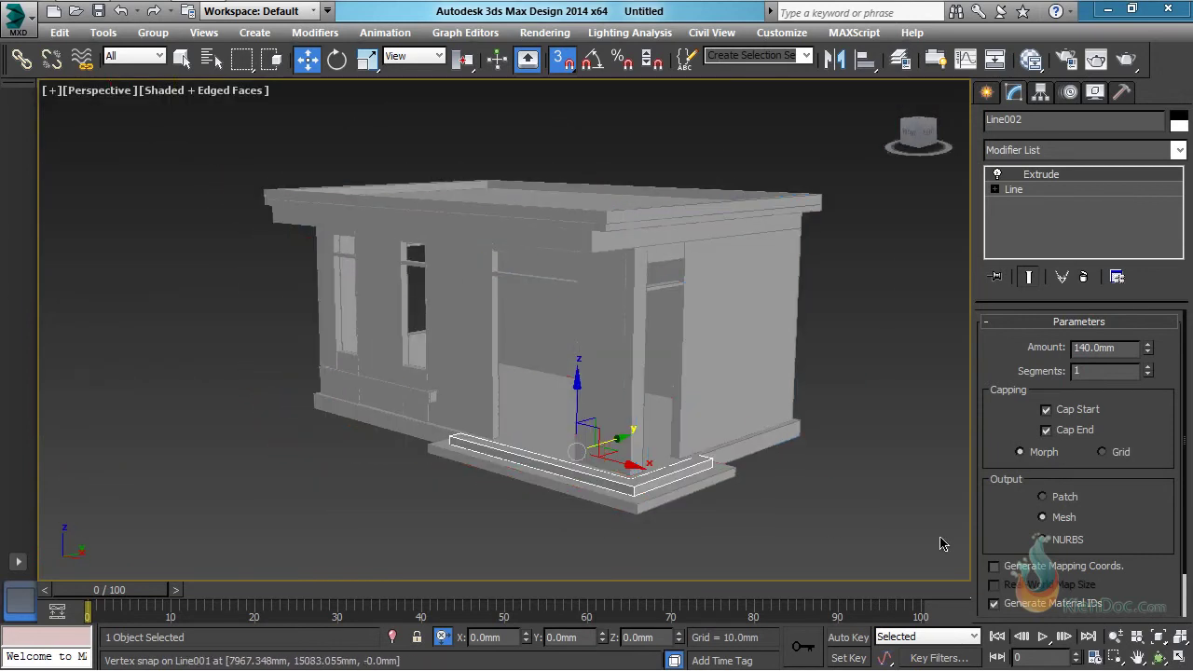
left_click(941, 543)
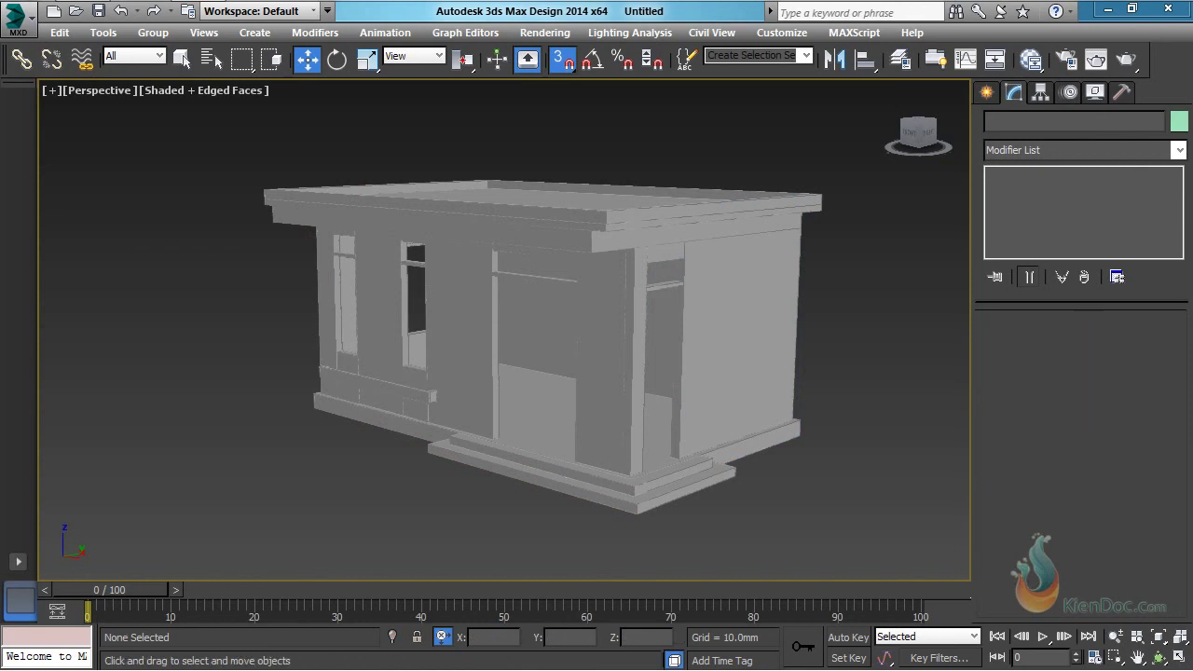